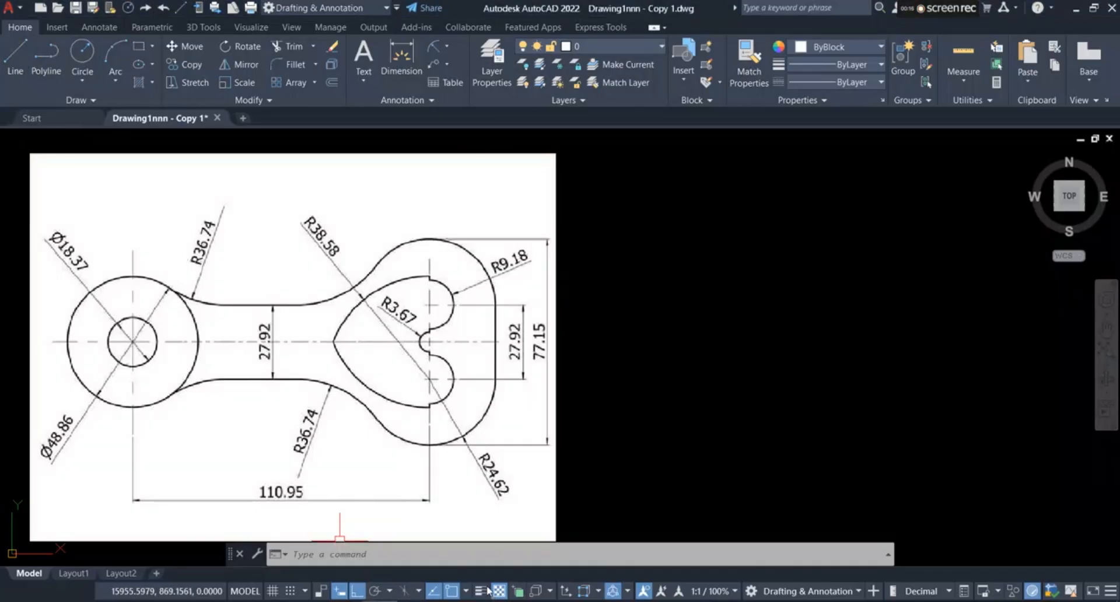
Step: Draw a long horizontal centerline in the empty space beside the reference image, level with the image's own horizontal axis
click(15, 59)
click(582, 341)
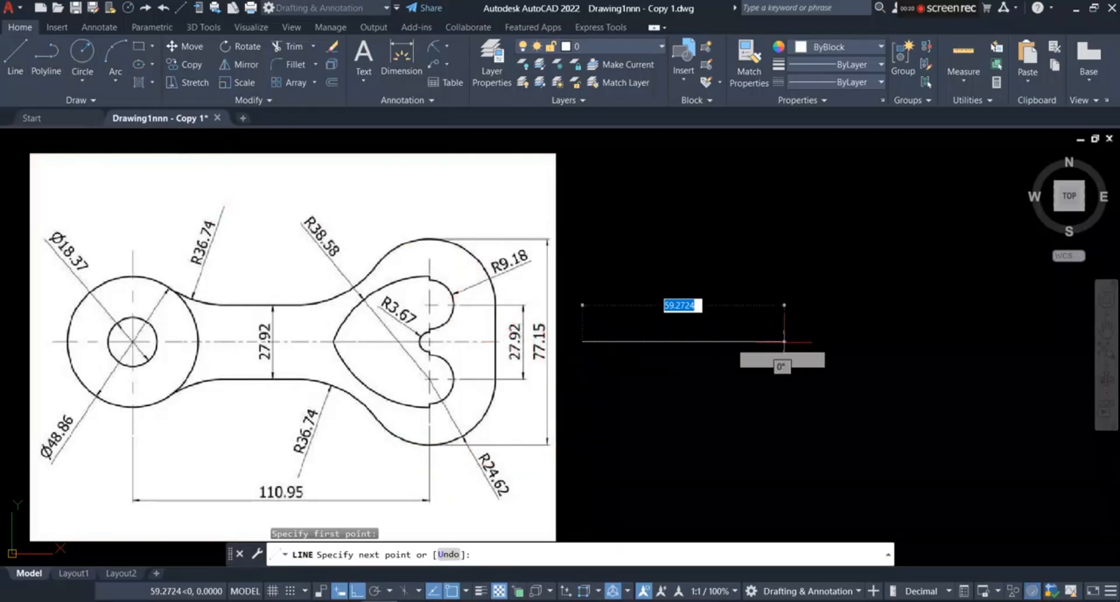
click(1050, 342)
right_click(996, 258)
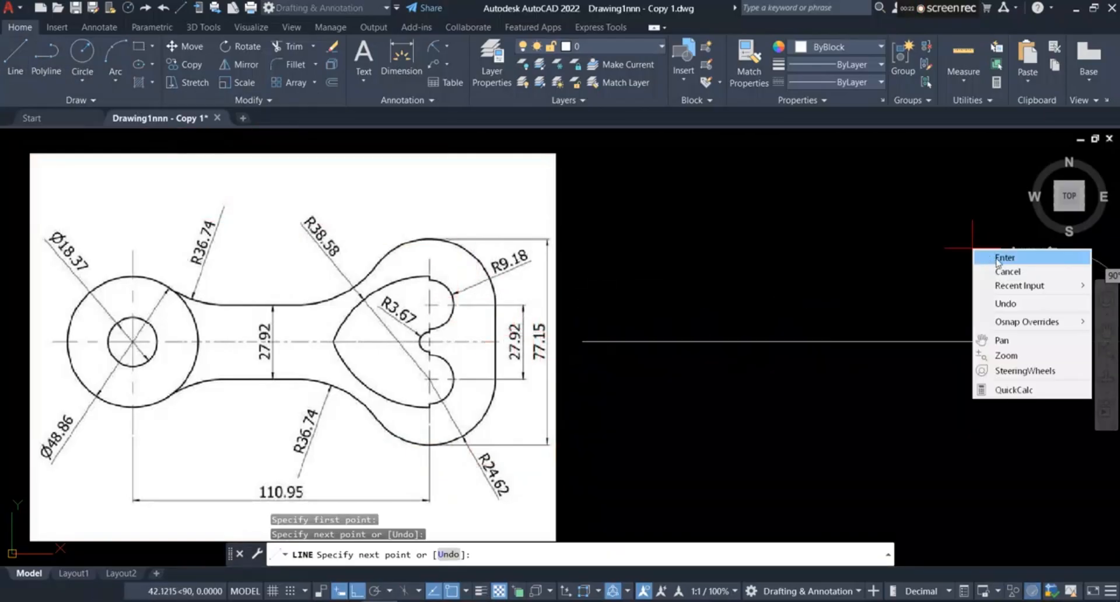
click(996, 257)
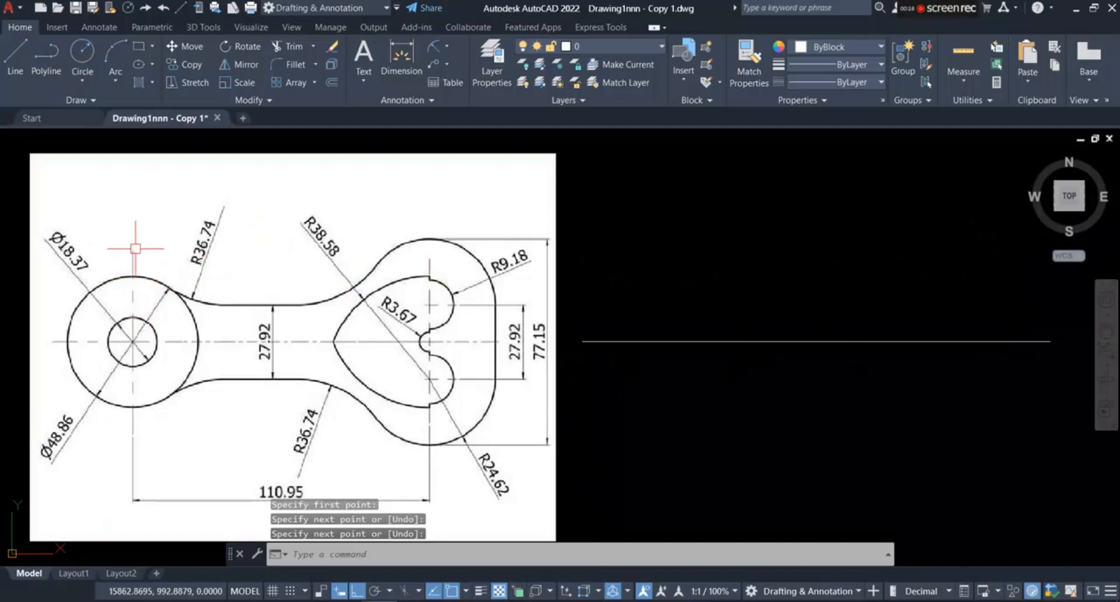
Step: Draw a vertical centerline crossing the horizontal centerline near its left end
click(15, 58)
click(640, 238)
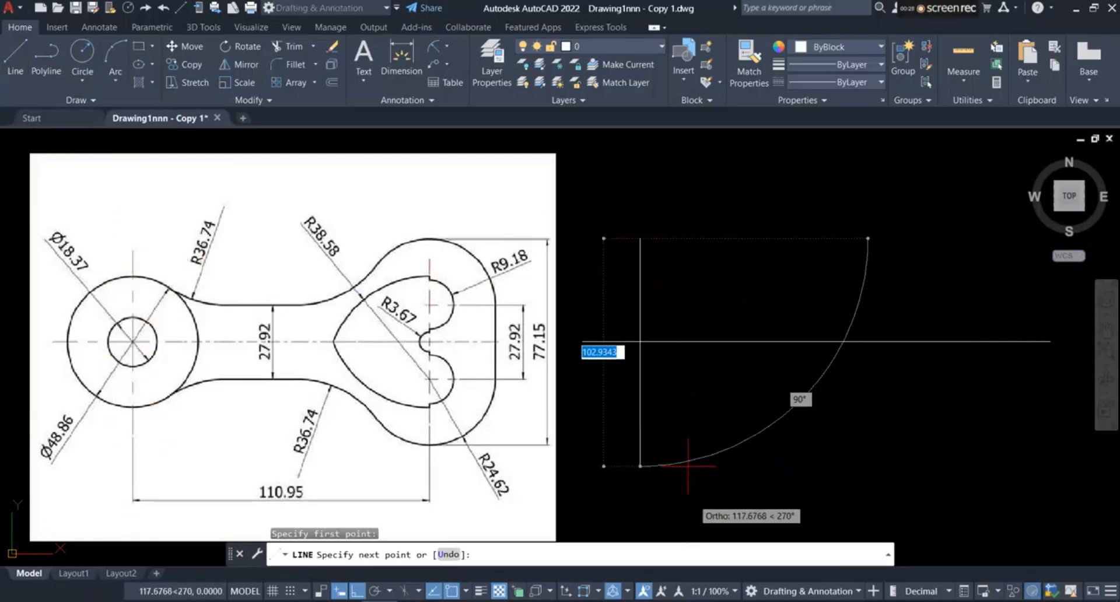
click(640, 447)
right_click(764, 450)
click(796, 310)
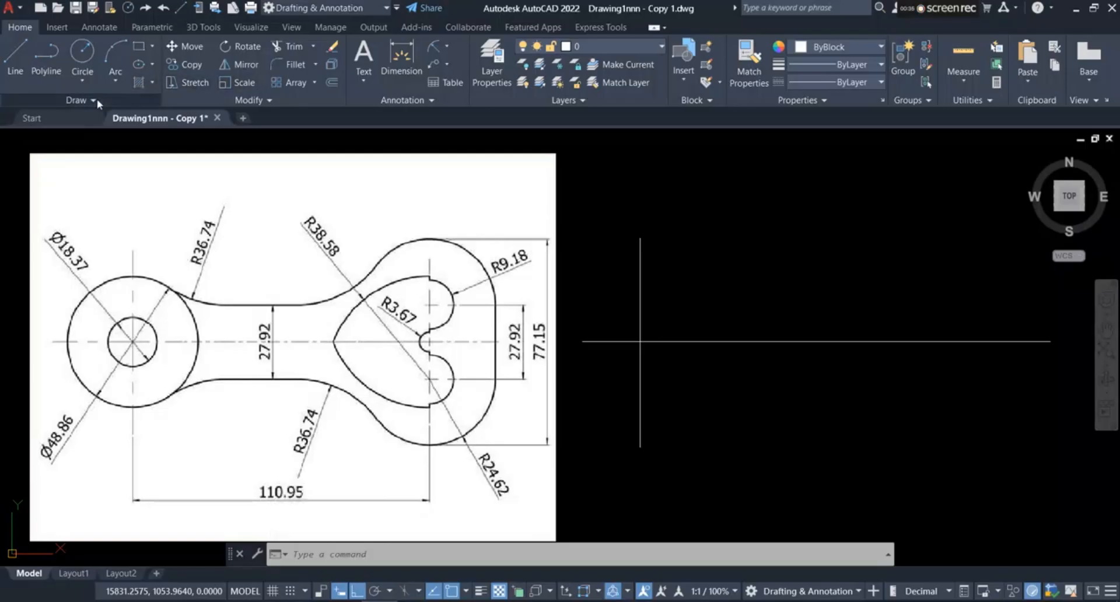
Step: Draw a circle with a diameter of 18.37 centered on the intersection of the two centerlines
click(87, 79)
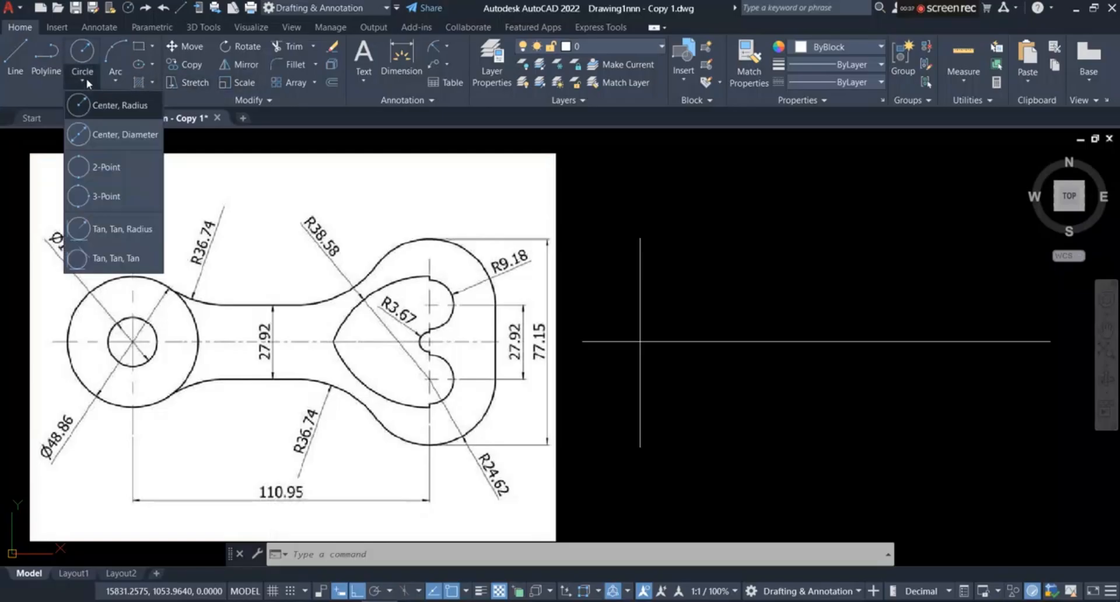
click(116, 134)
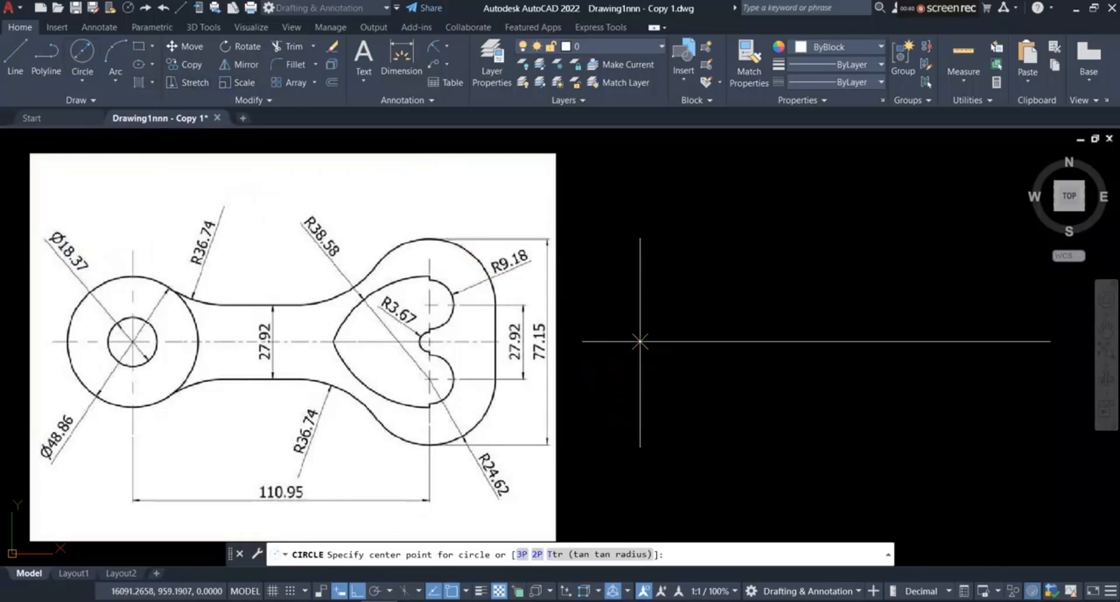
click(639, 341)
text(18)
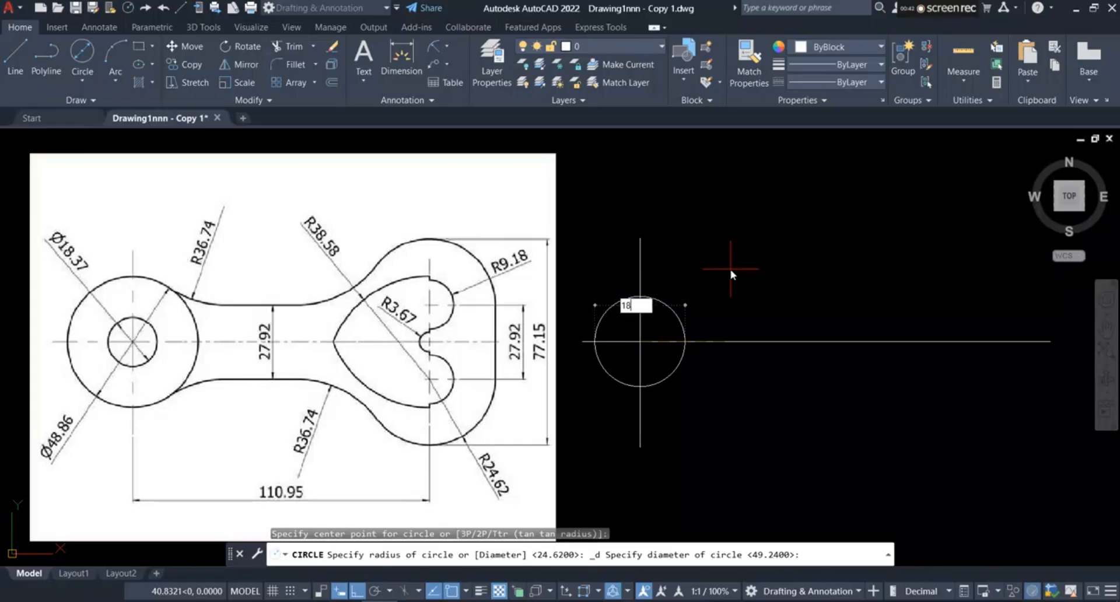
text(.37)
key(Return)
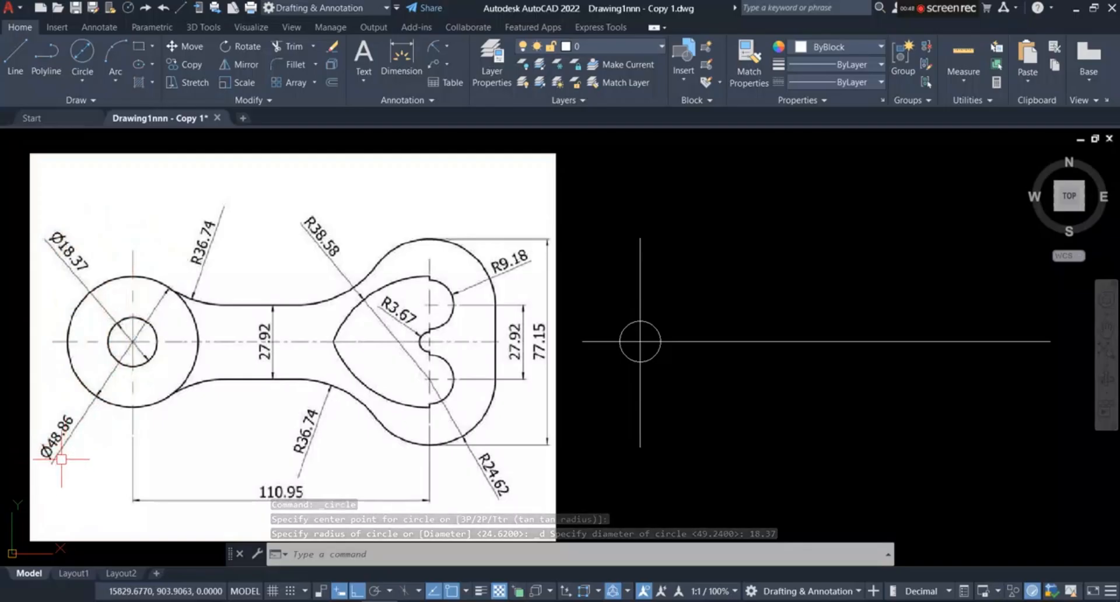
Step: Draw a concentric circle with a diameter of 48.86 around the 18.37 circle
click(82, 51)
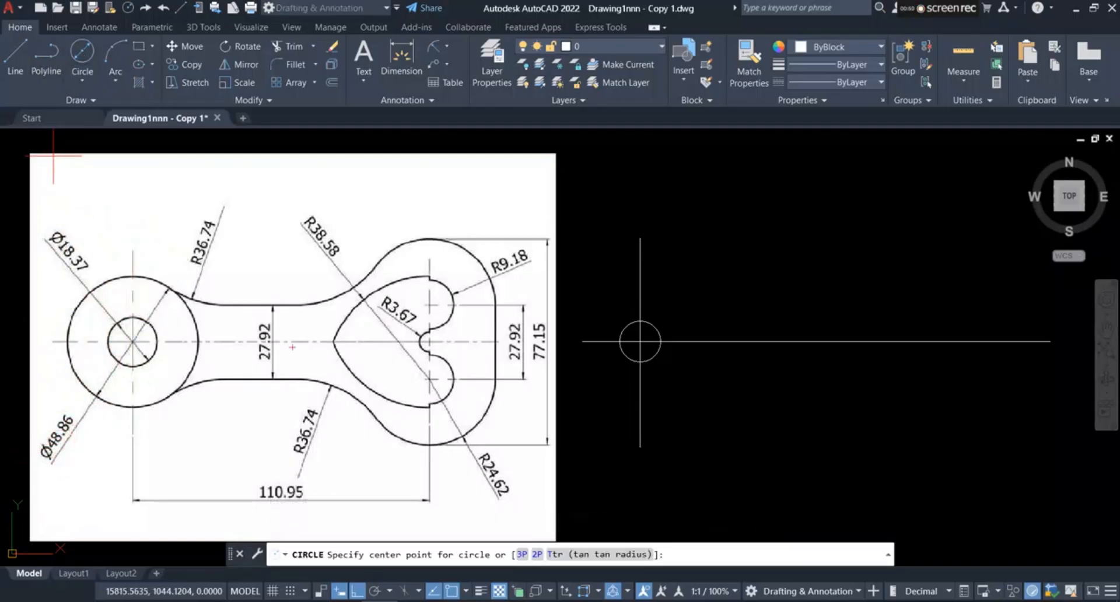
click(640, 341)
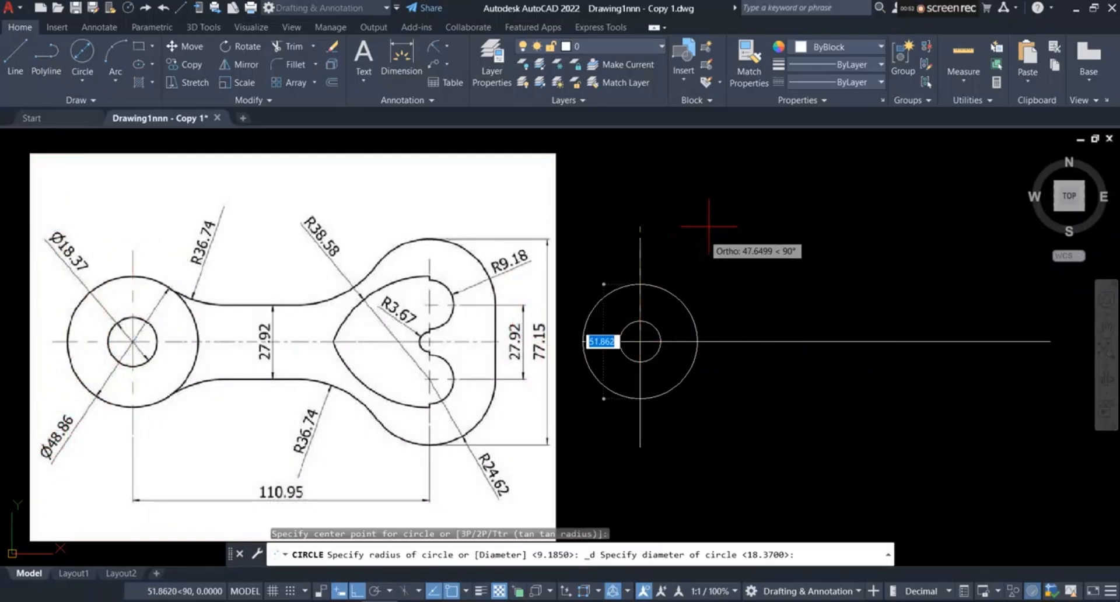
scroll(725, 200, up, 2)
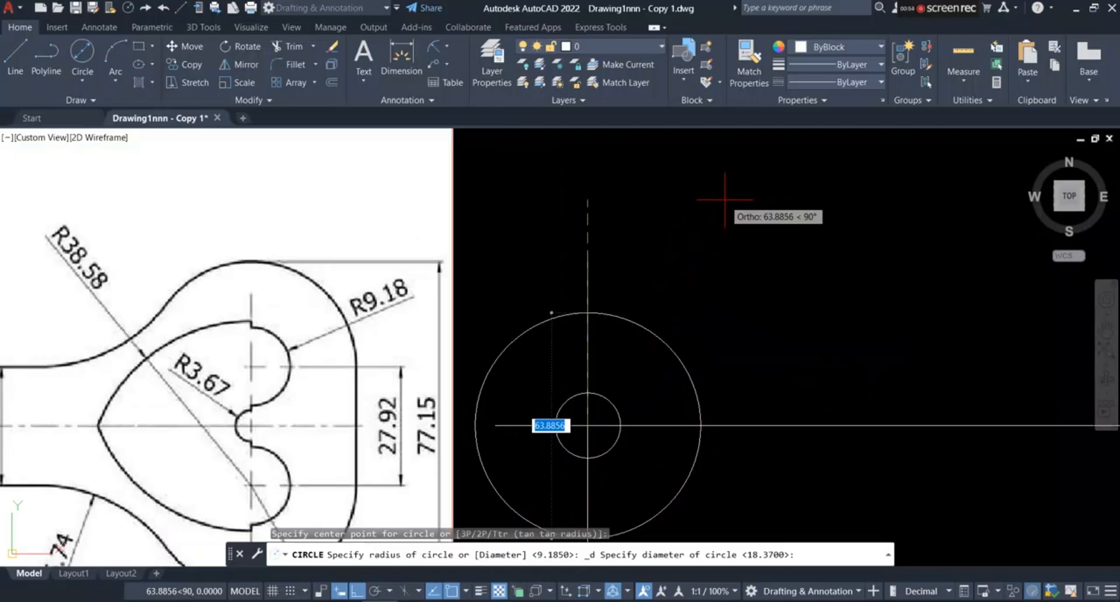
scroll(725, 200, down, 2)
text(48)
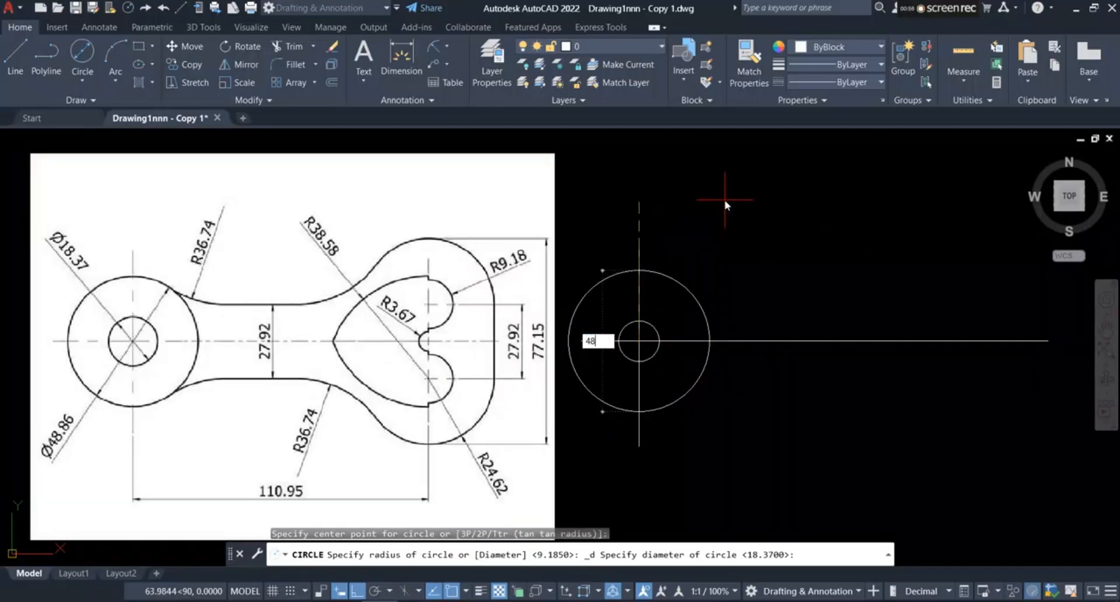
text(.86)
key(Return)
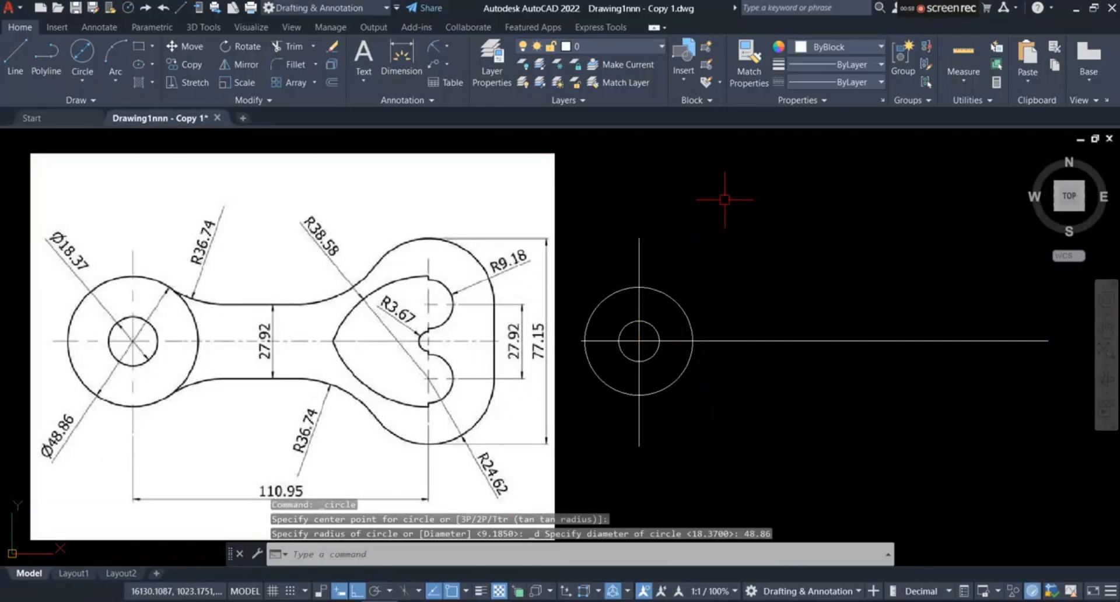
Step: Offset the vertical centerline 110.95 to the right to locate the axis of the heart-shaped end
scroll(727, 204, down, 2)
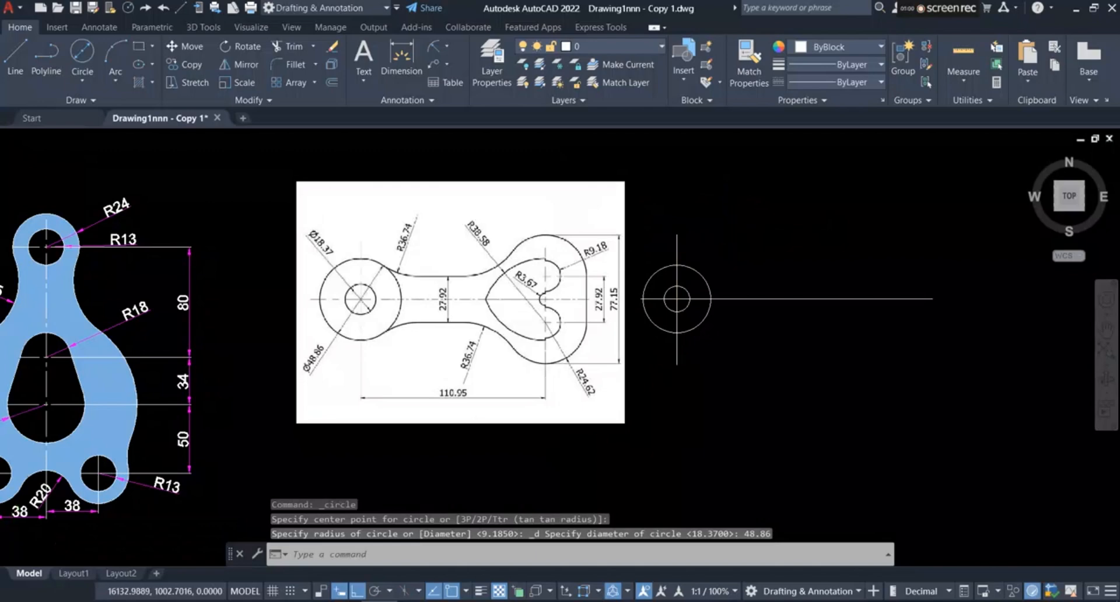
scroll(736, 239, up, 2)
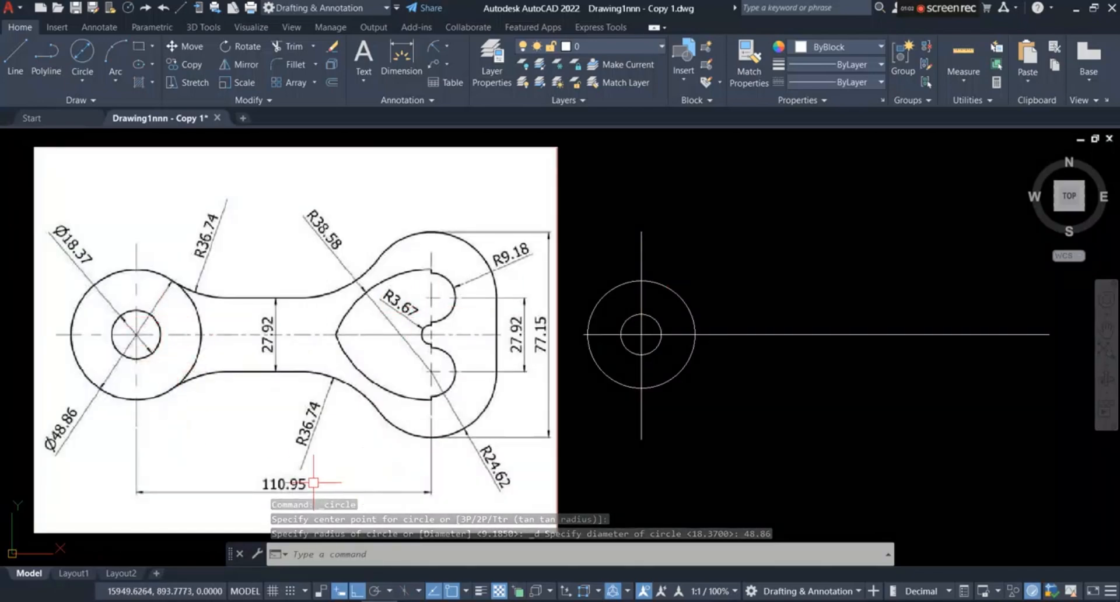
scroll(317, 342, down, 2)
scroll(315, 396, up, 2)
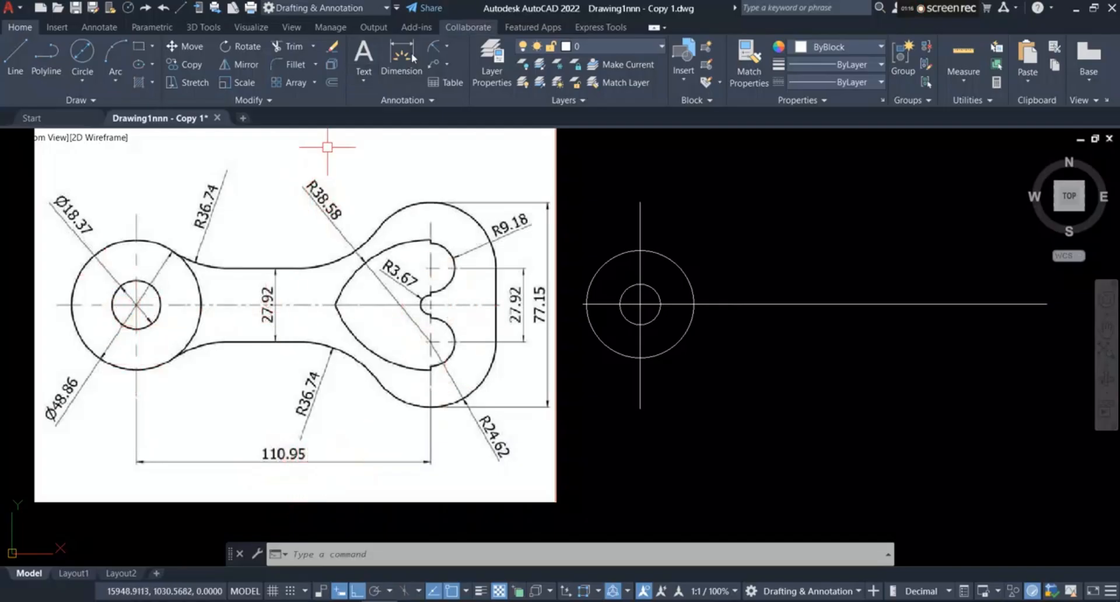
click(333, 82)
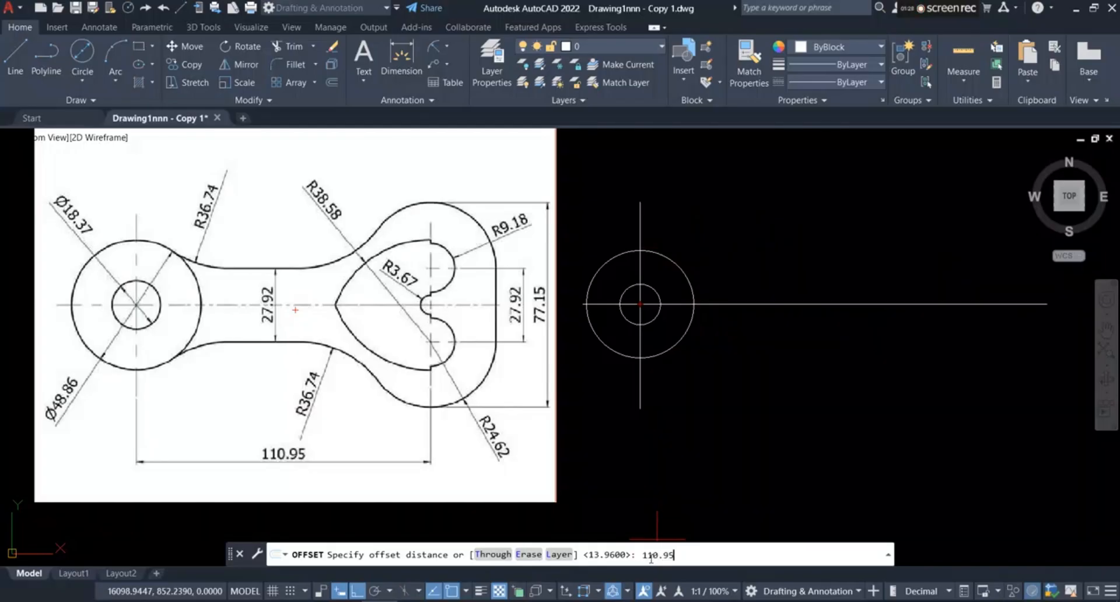
key(Return)
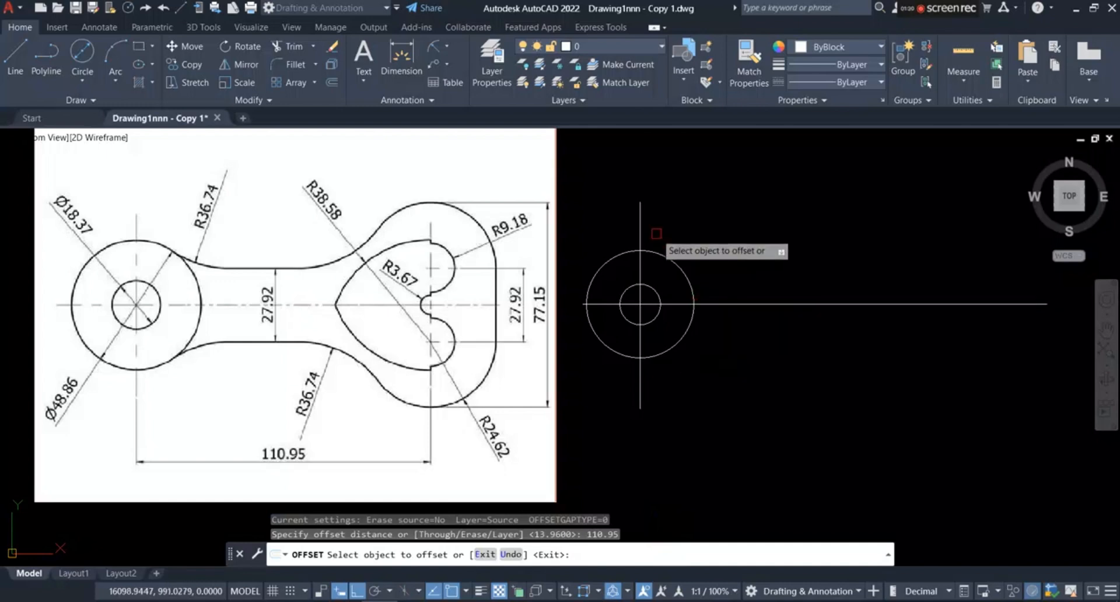
click(641, 222)
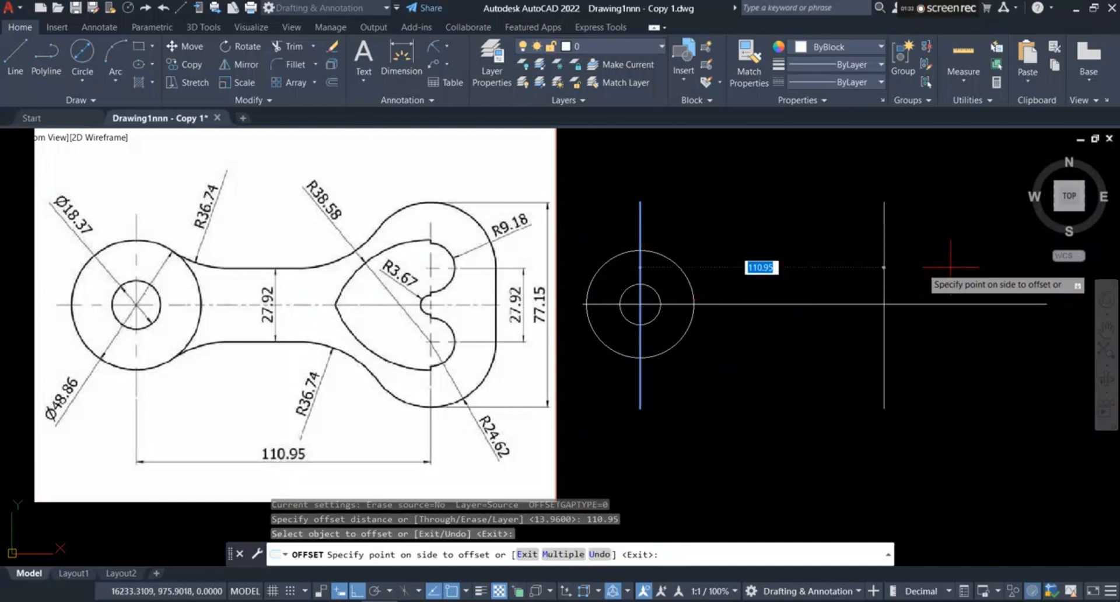
click(913, 274)
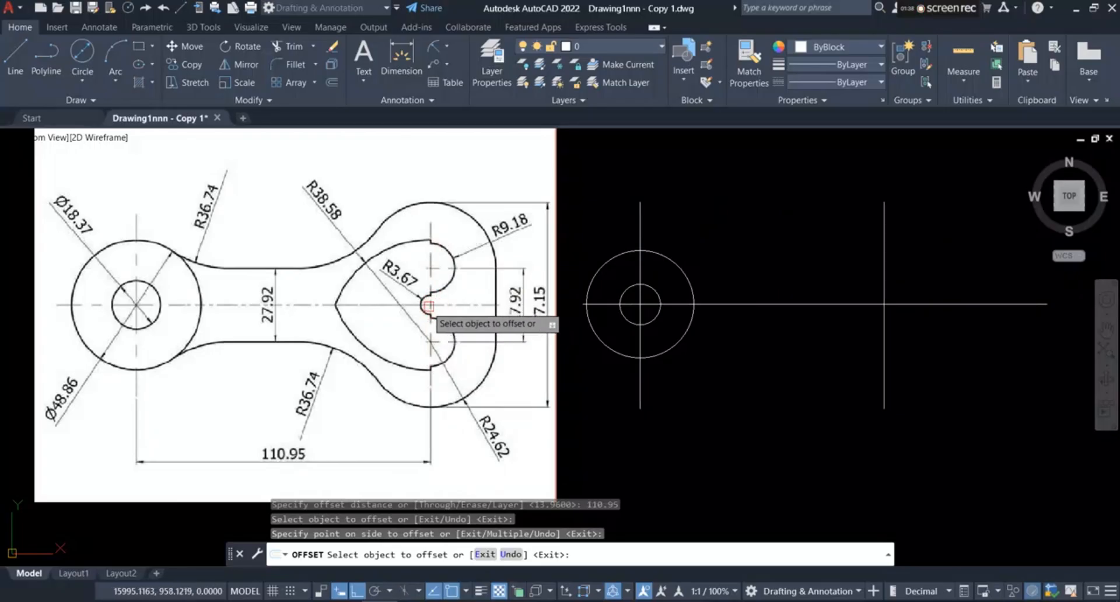
Step: Draw a circle with a radius of 3.67 centered where the offset vertical line crosses the horizontal centerline
scroll(425, 303, up, 4)
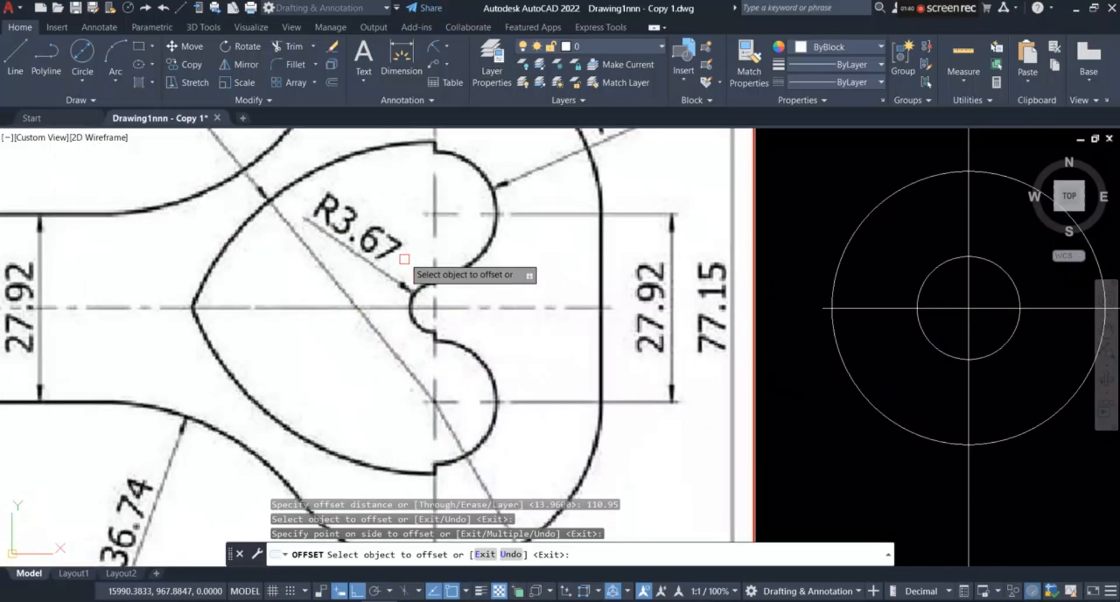
scroll(402, 282, down, 4)
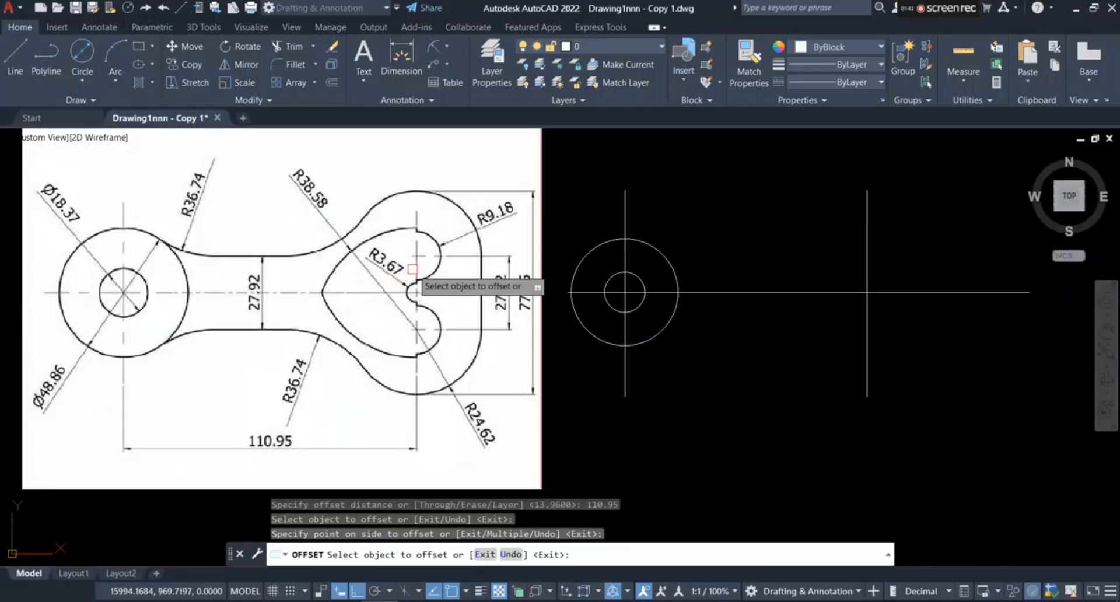
scroll(402, 281, up, 2)
scroll(412, 269, down, 2)
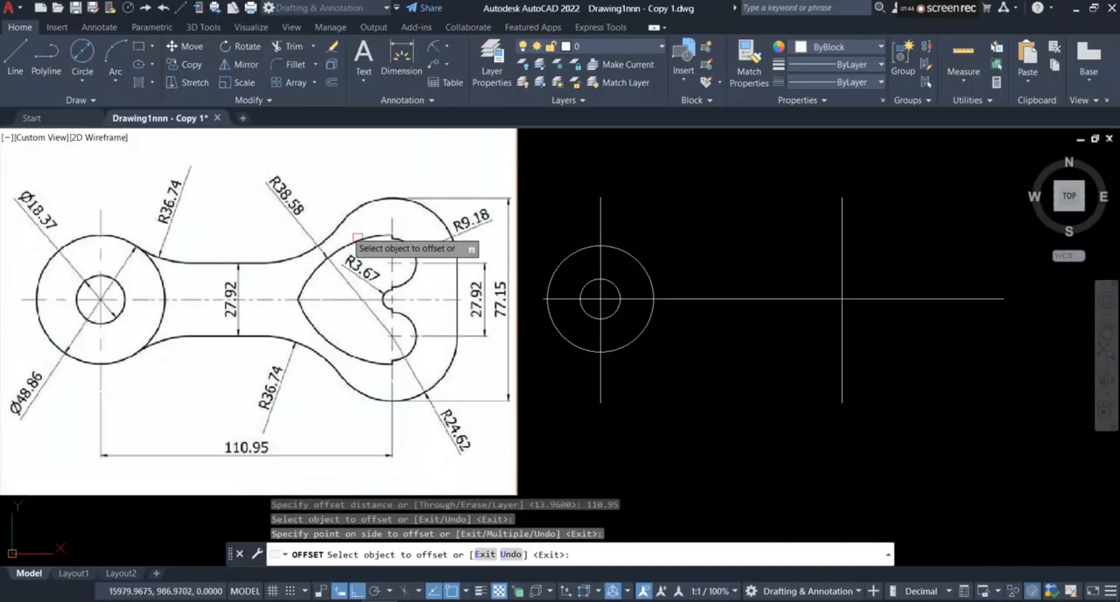
click(82, 82)
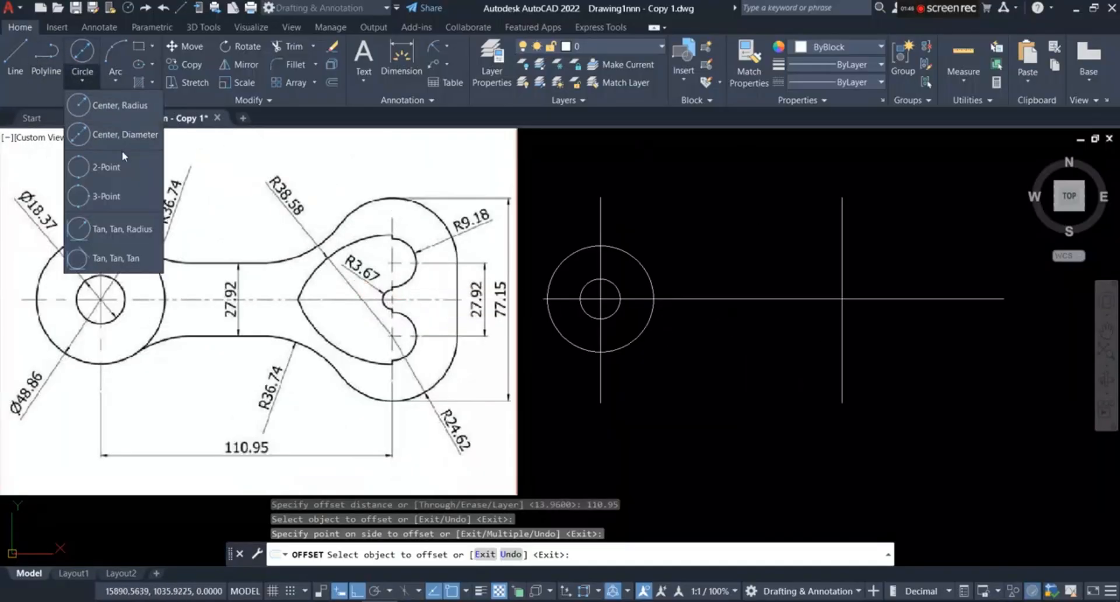
click(122, 115)
scroll(387, 325, up, 2)
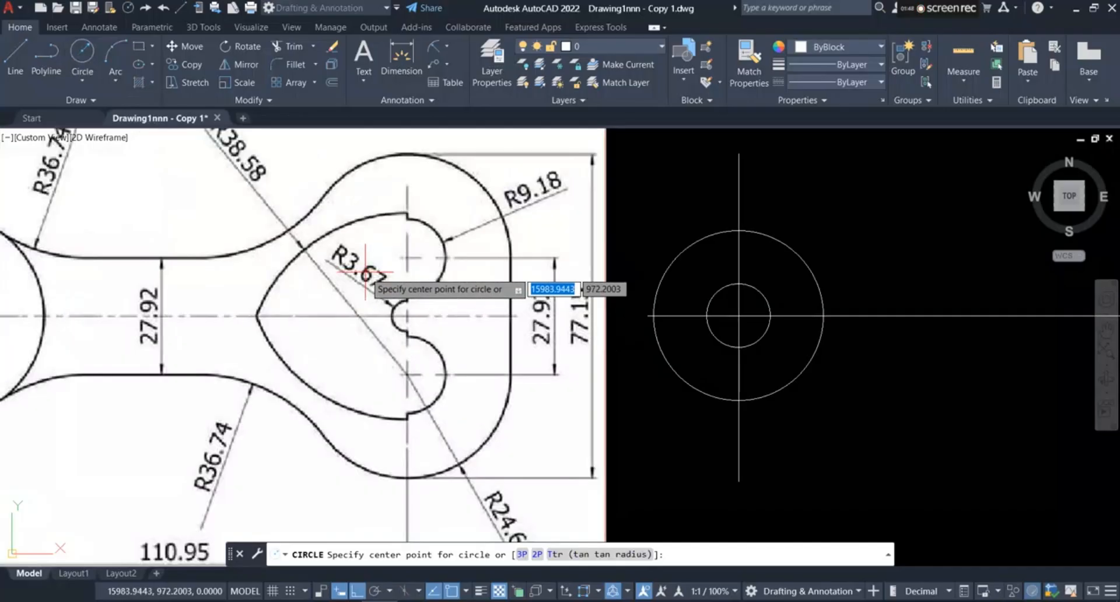
scroll(430, 312, down, 2)
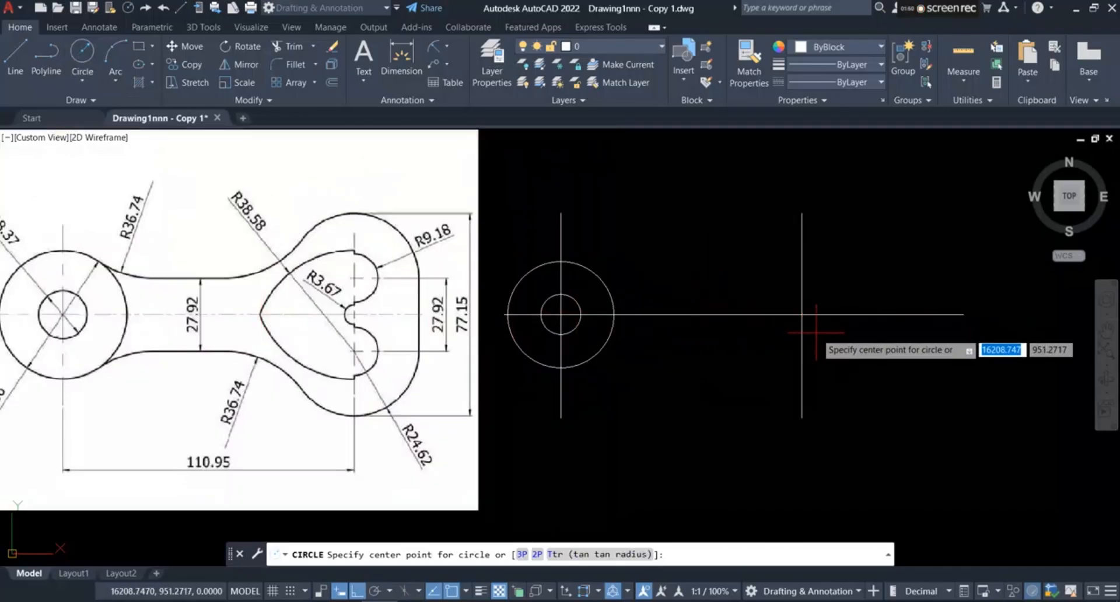
scroll(817, 318, up, 3)
click(780, 311)
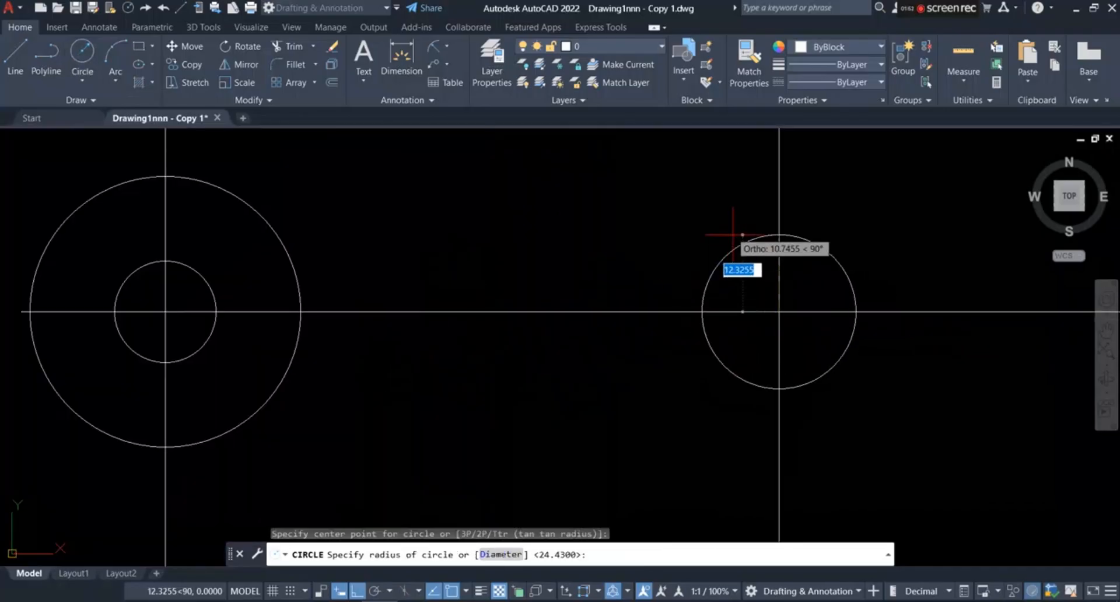
text(3.67)
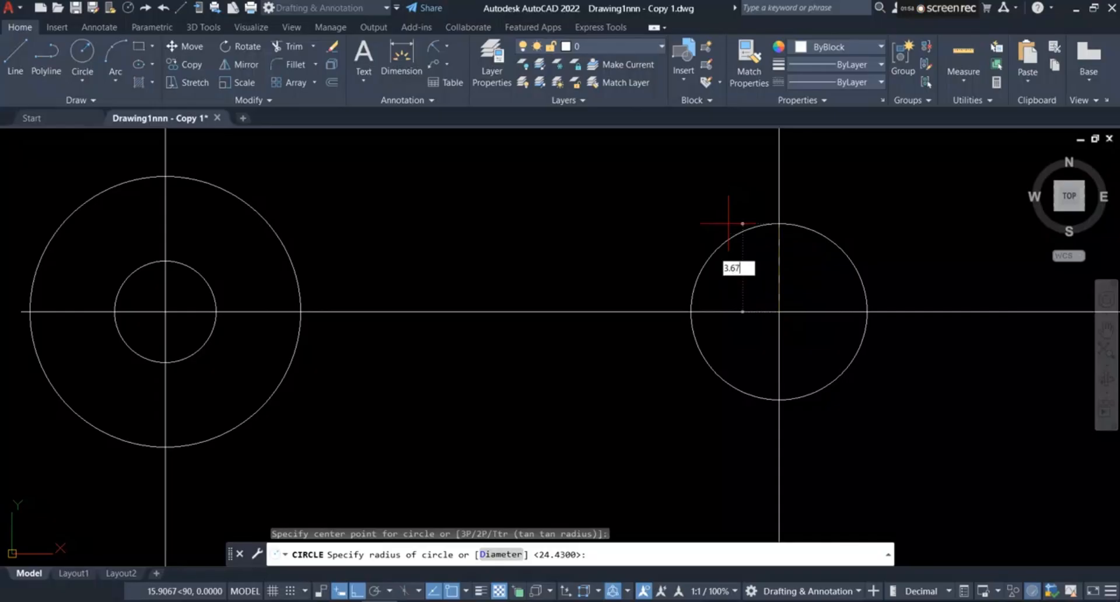
key(Return)
Step: Examine the 27.92 spacing in the reference image and check the 27.92/2 calculation in QuickCalc, closing the calculator when done
scroll(734, 286, down, 4)
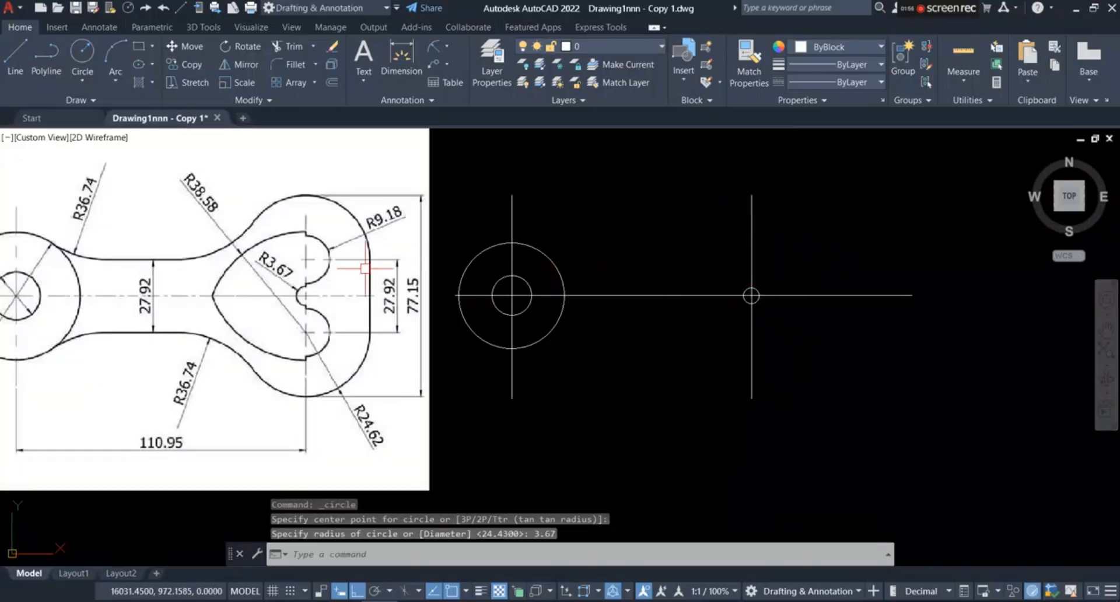
scroll(284, 269, up, 2)
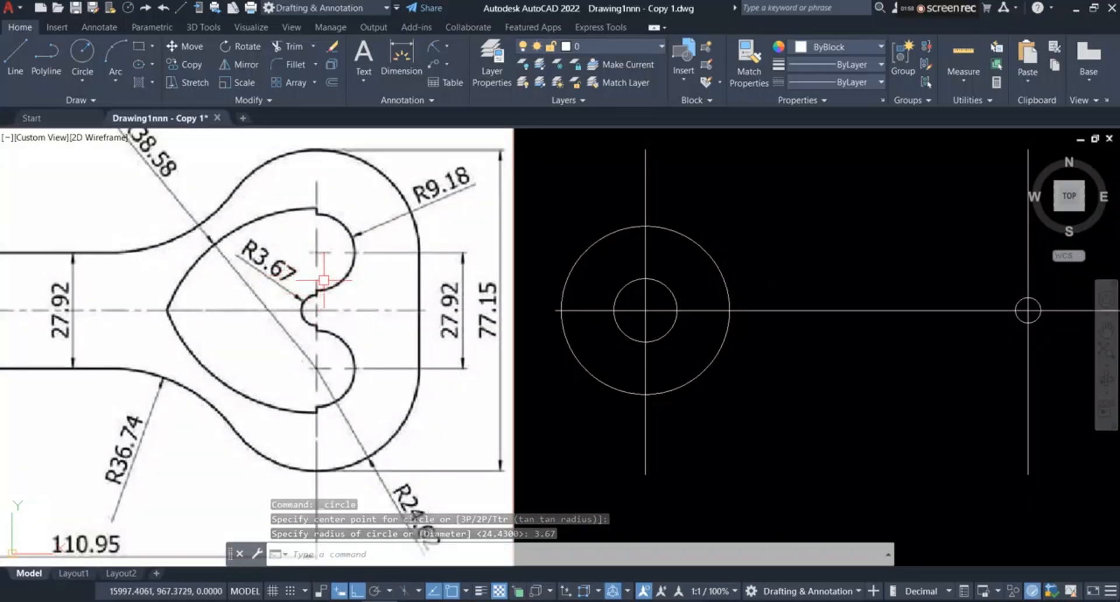
scroll(475, 362, up, 3)
scroll(458, 333, down, 3)
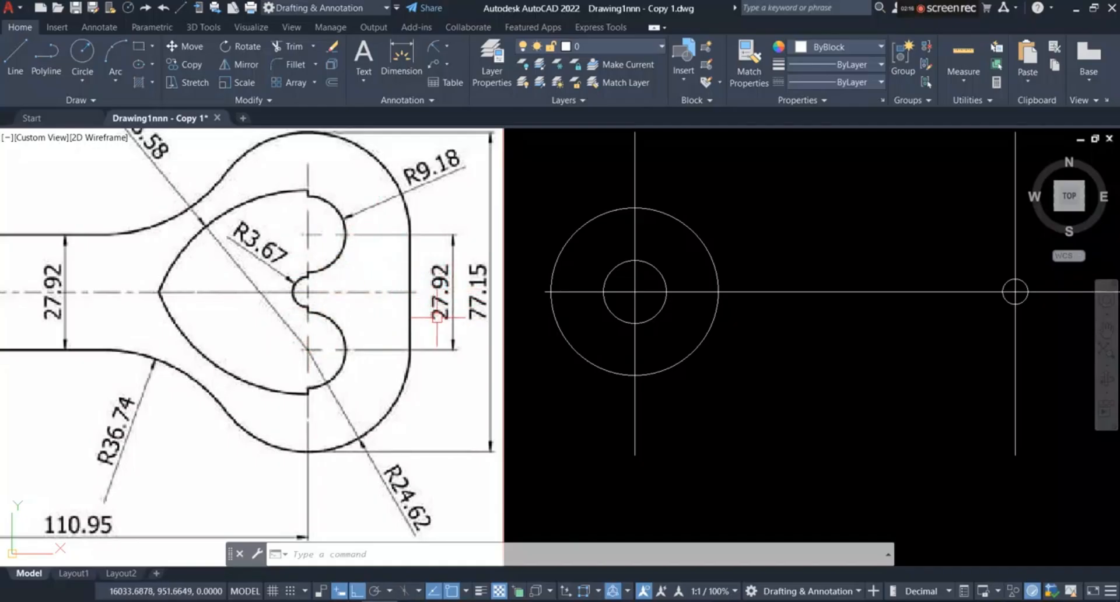
click(996, 85)
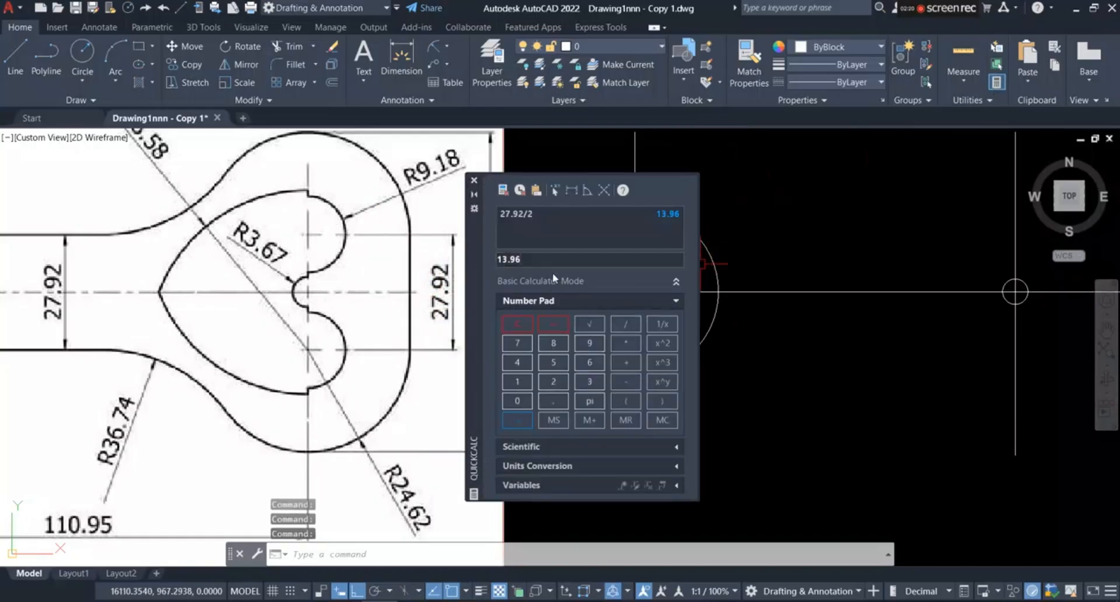
click(526, 216)
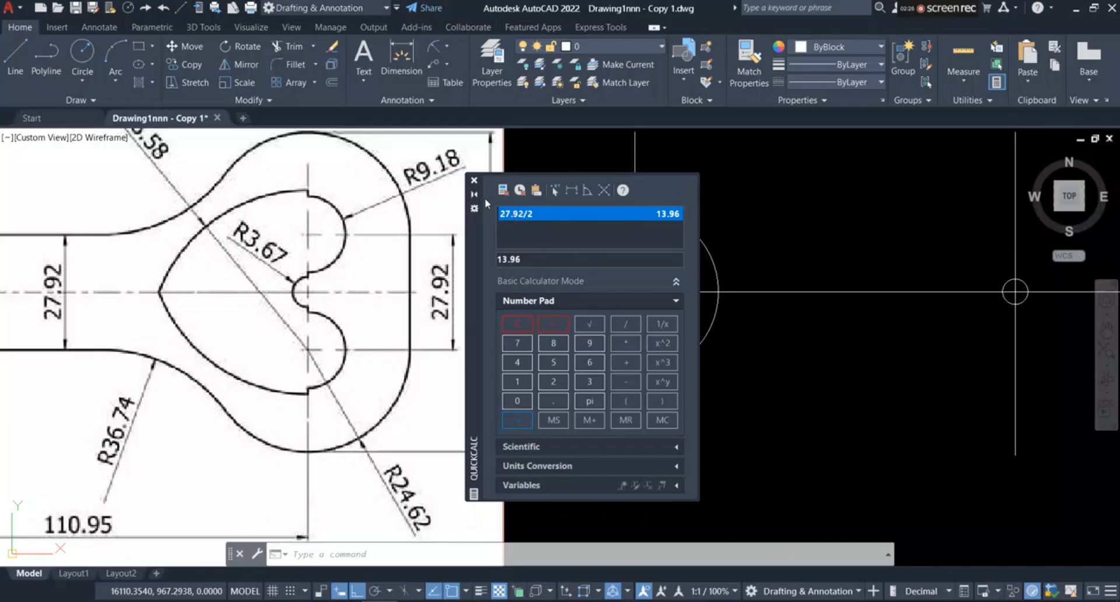
click(474, 181)
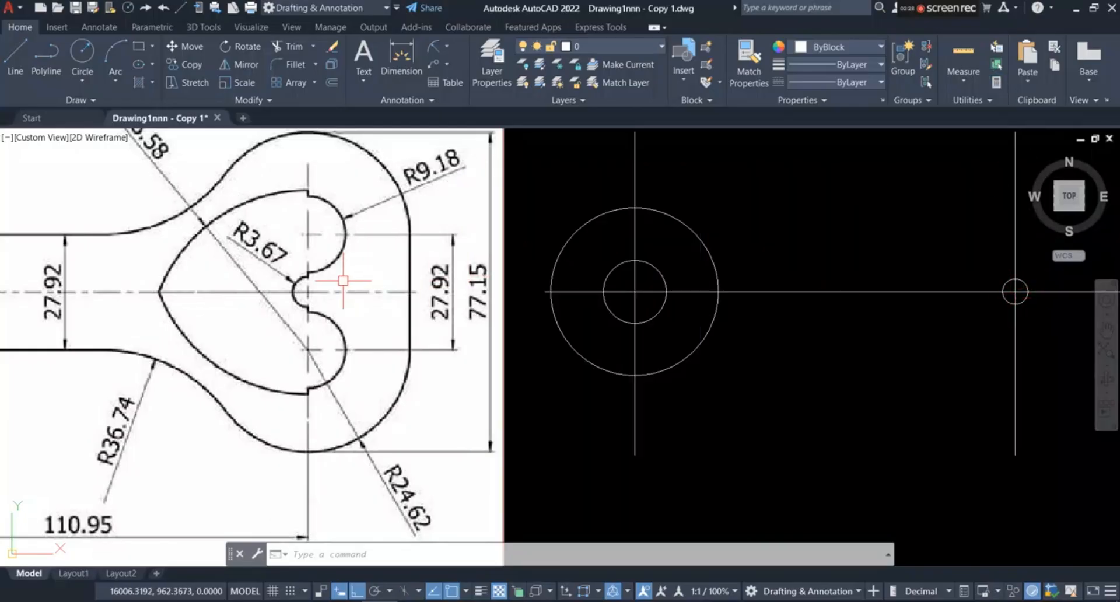
Step: Offset the horizontal centerline by 13.96 both above and below it
scroll(426, 268, down, 2)
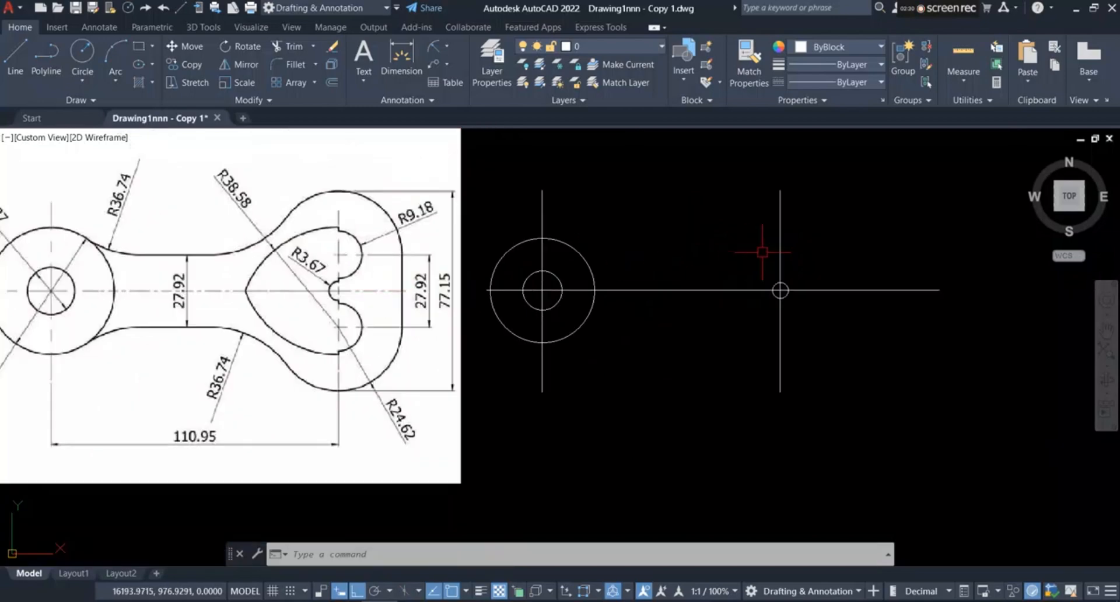
scroll(753, 247, up, 2)
click(336, 83)
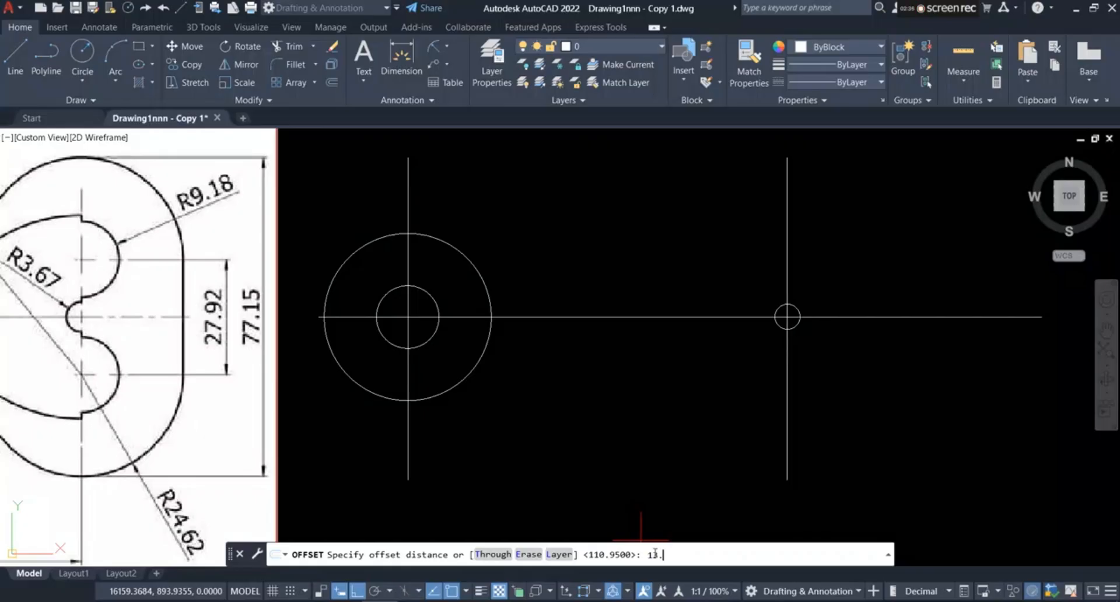
text(13.96)
key(Return)
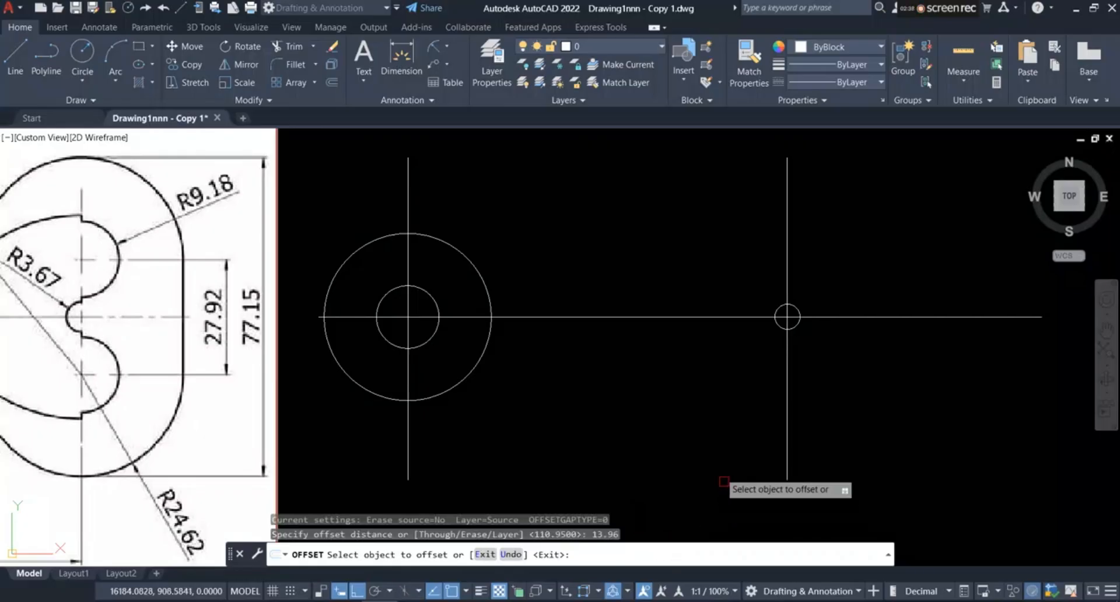
click(692, 316)
click(696, 269)
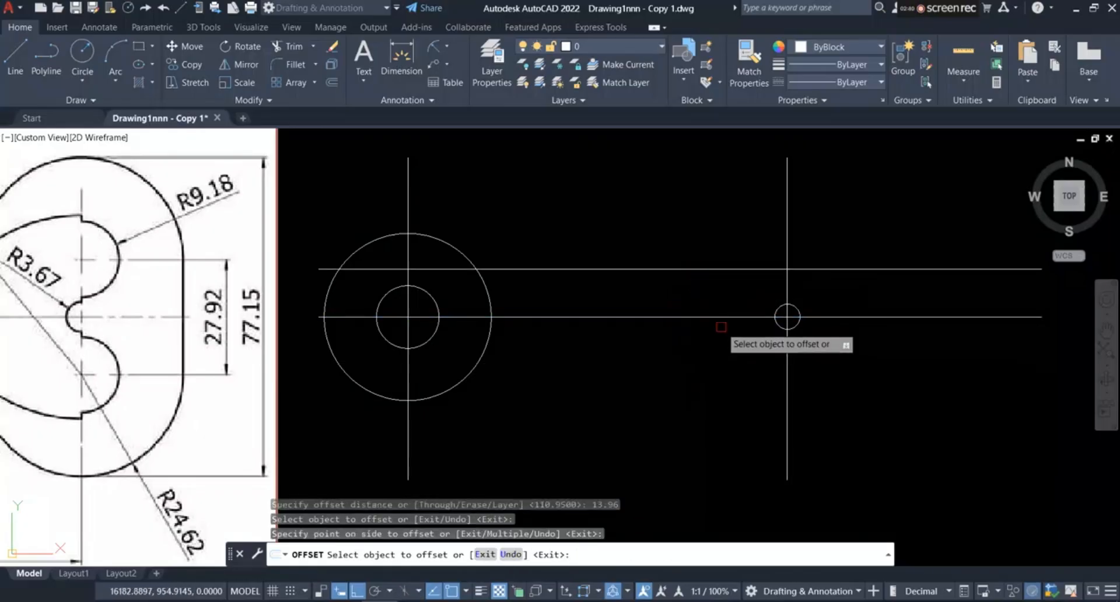
click(682, 317)
click(719, 378)
scroll(739, 395, down, 2)
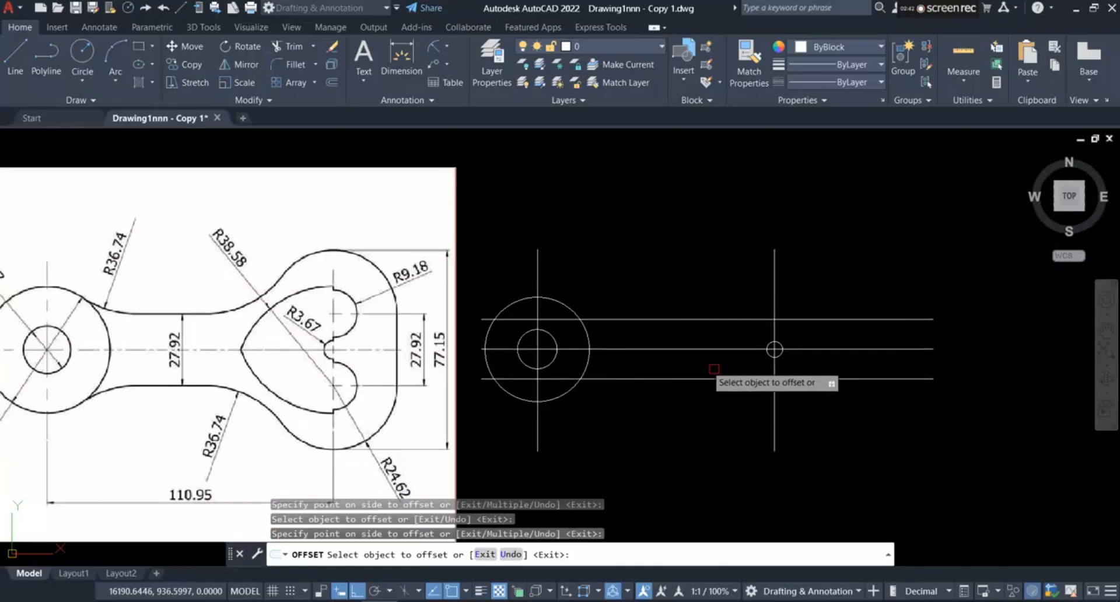
Step: Trim the three horizontal lines where they extend past the heart-end vertical line and the small R3.67 circle
click(290, 47)
click(798, 271)
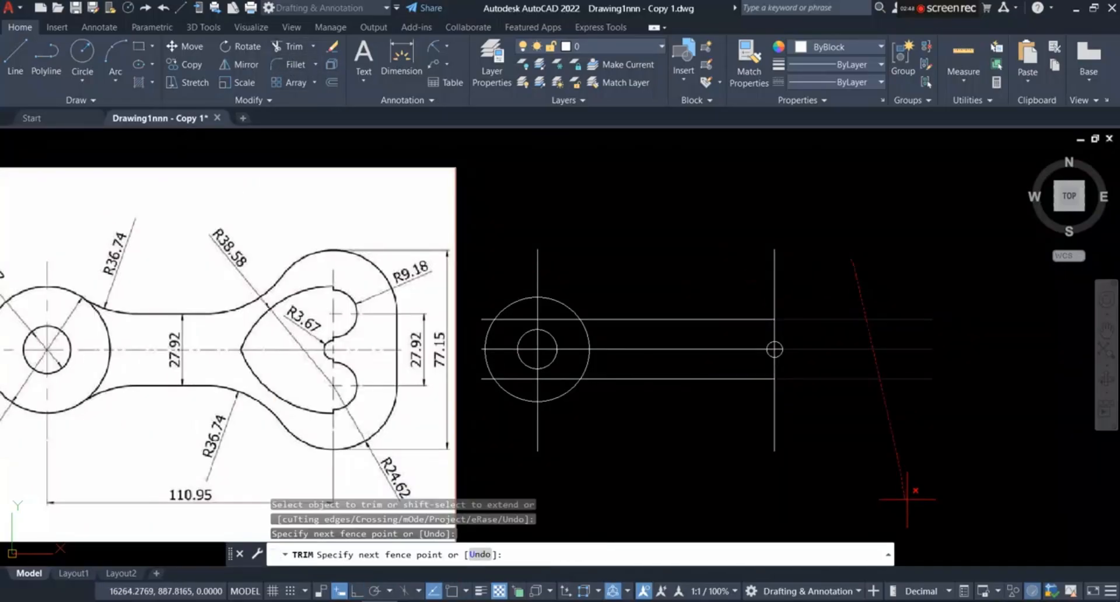
click(912, 488)
key(Return)
Step: Draw a circle with a radius of 9.18 centered where the upper offset line meets the heart-end vertical line
scroll(706, 304, up, 2)
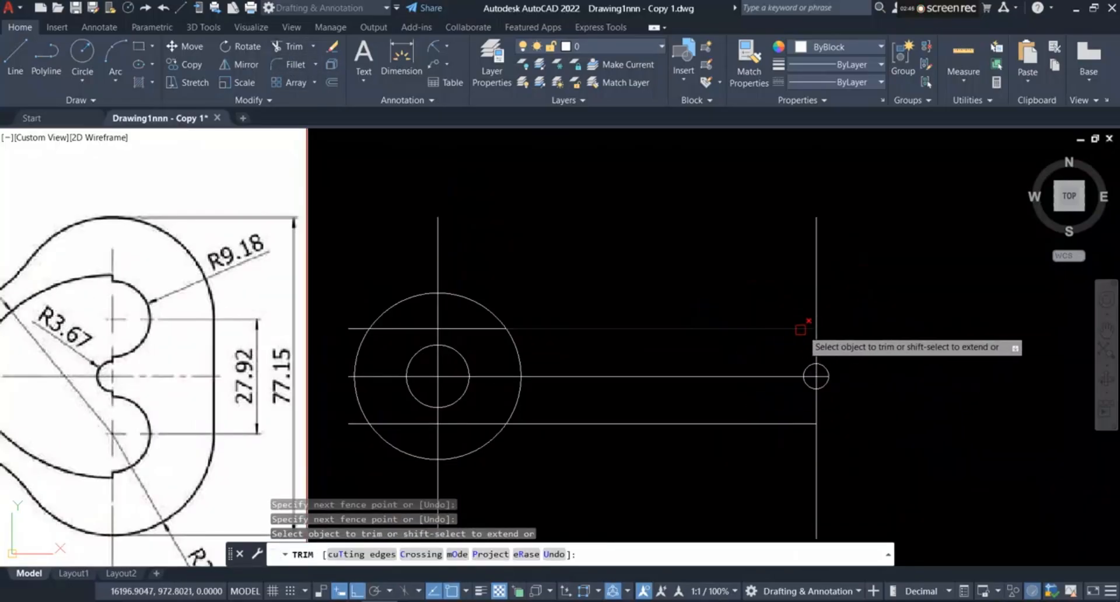
scroll(816, 424, down, 2)
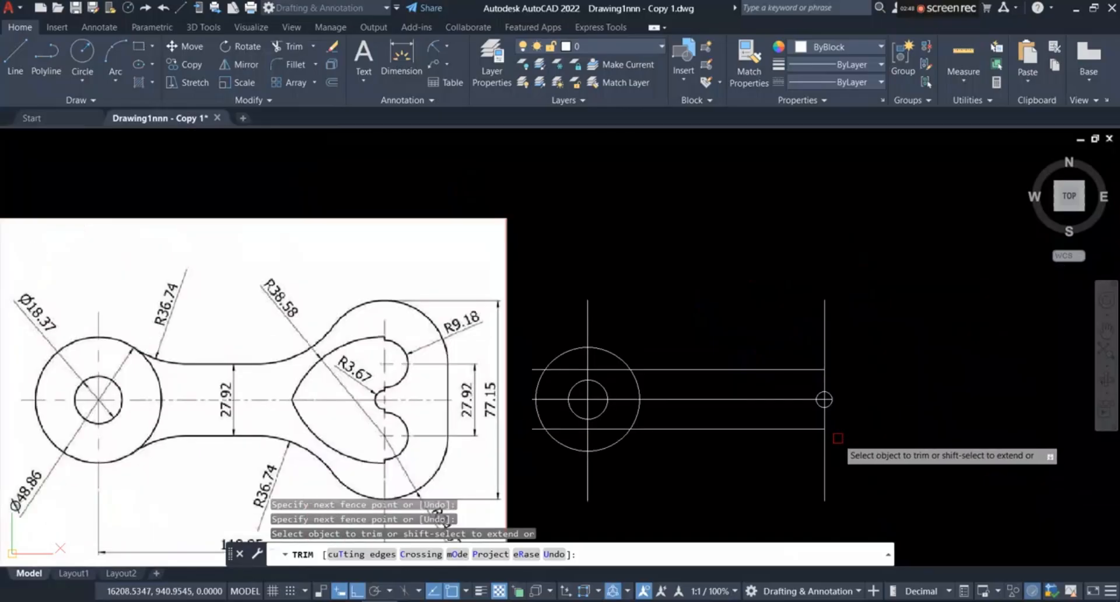
scroll(349, 359, up, 2)
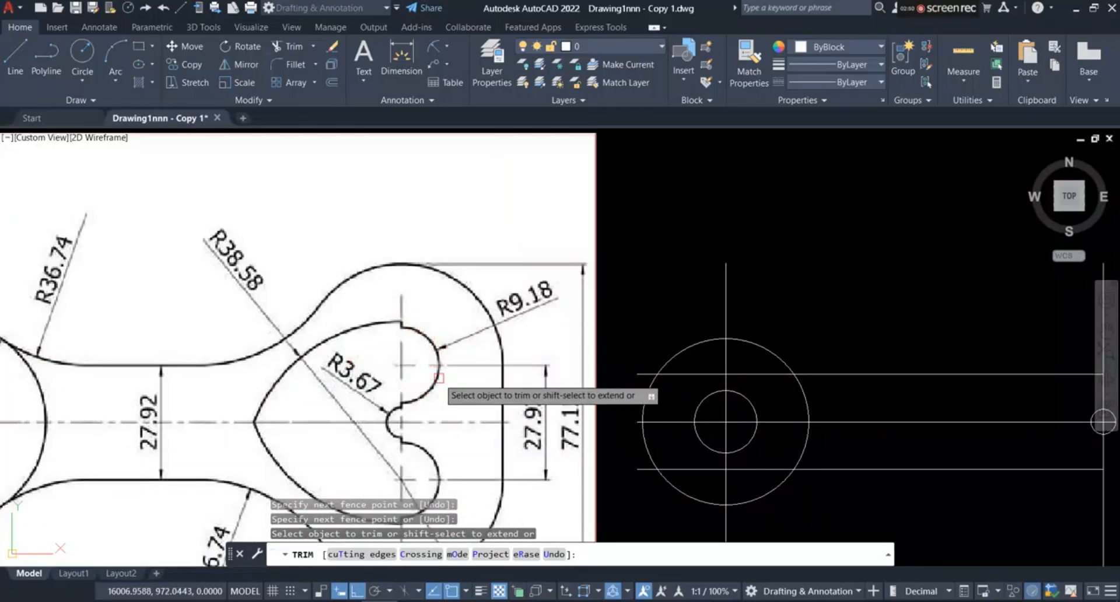
scroll(388, 366, down, 2)
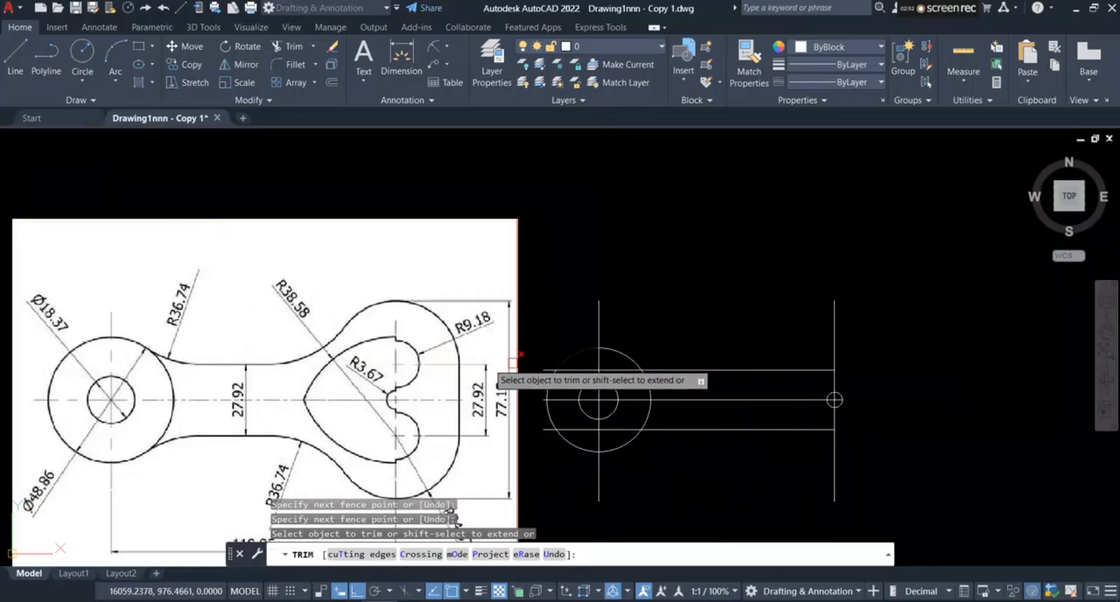
scroll(454, 364, up, 2)
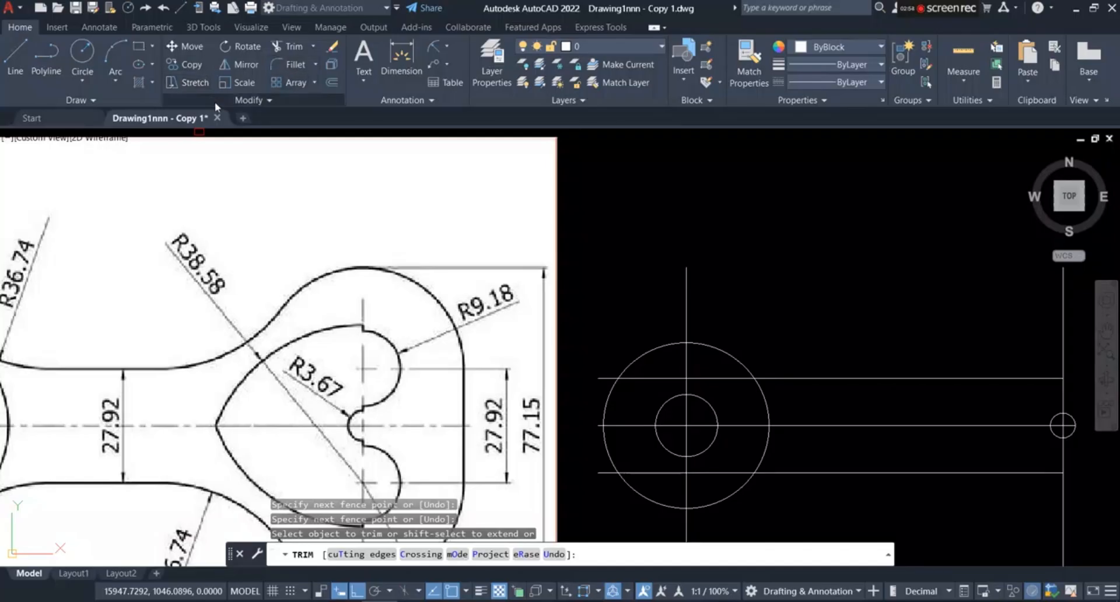
click(82, 83)
click(114, 110)
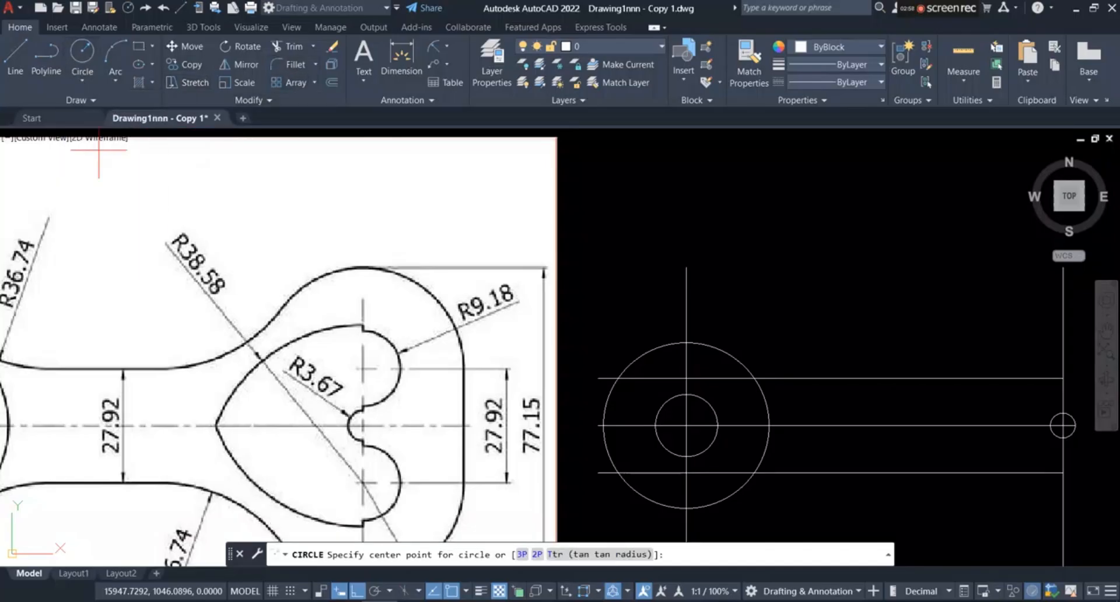
scroll(98, 210, down, 2)
scroll(420, 236, up, 2)
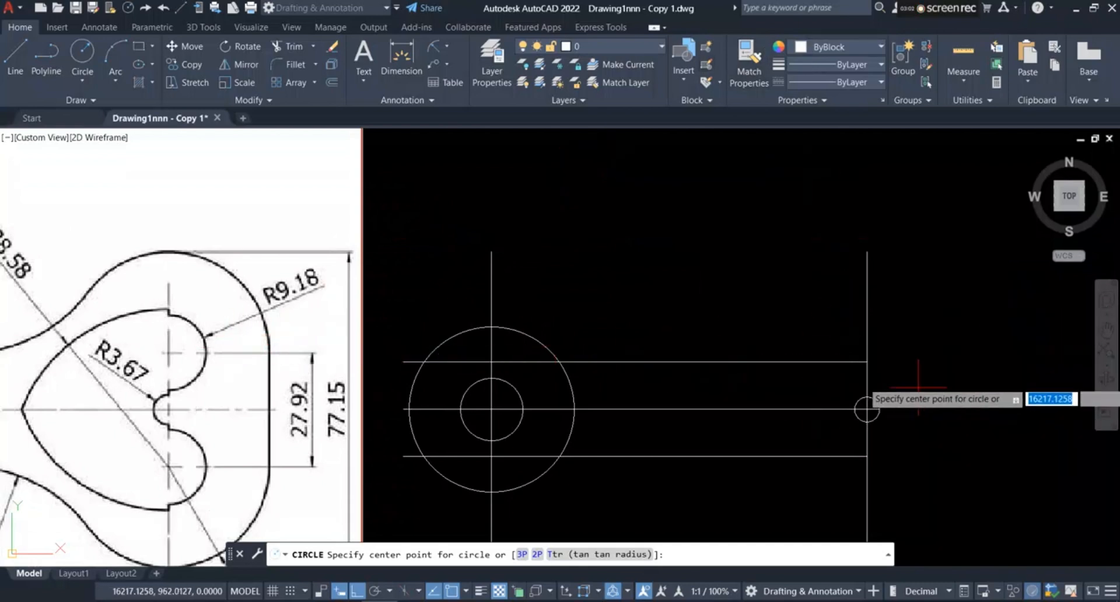
click(867, 361)
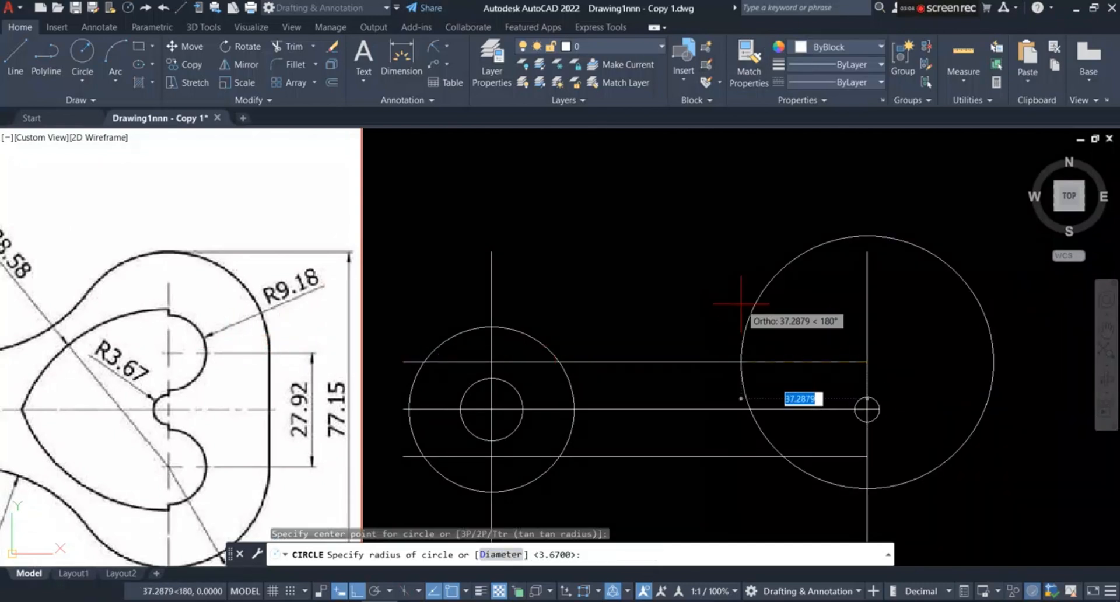
text(9.1)
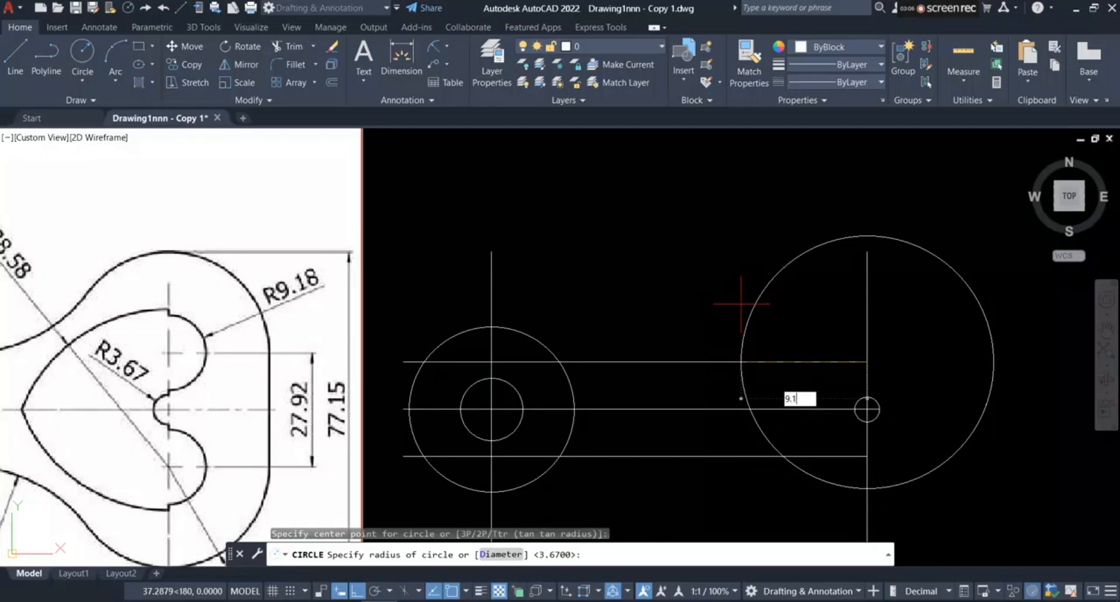
text(8)
key(Return)
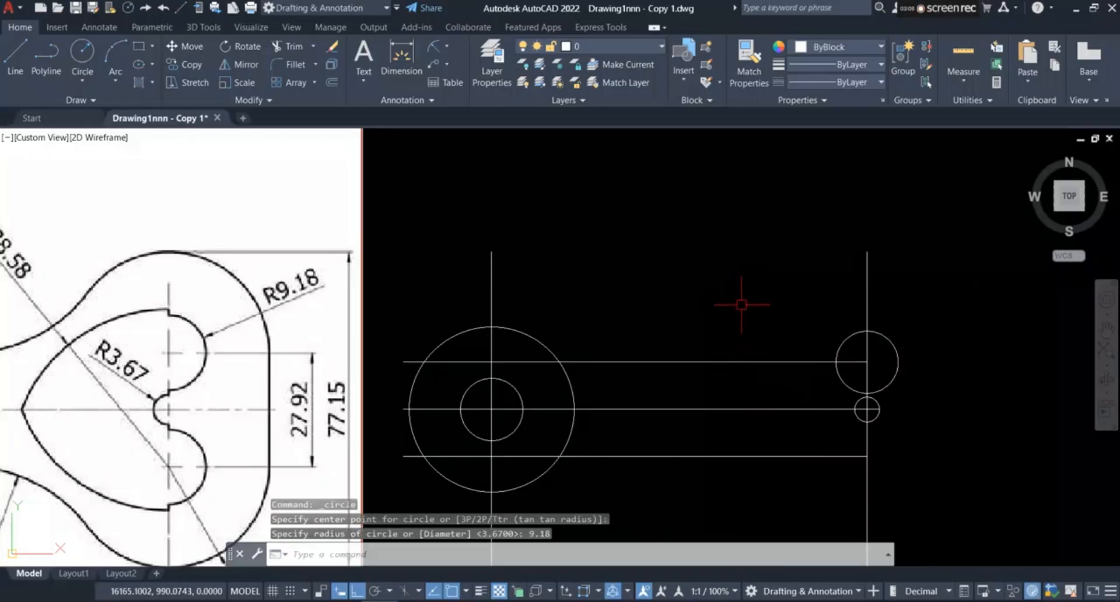
Step: Trim away the left half of the R9.18 circle and the right half of the R3.67 circle at the vertical line
scroll(291, 304, down, 2)
scroll(262, 294, up, 2)
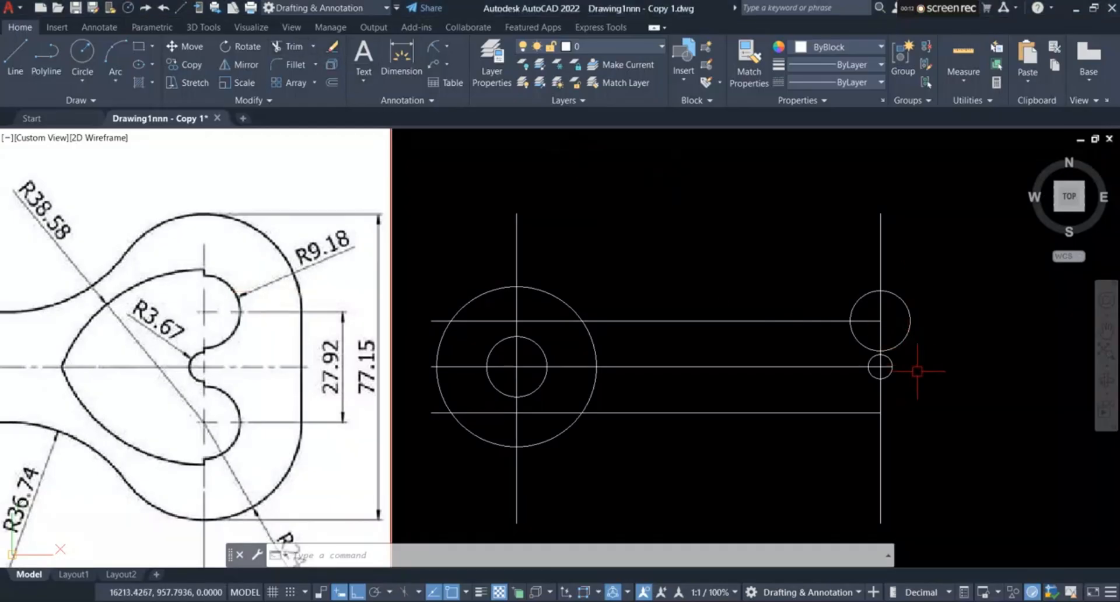
click(296, 48)
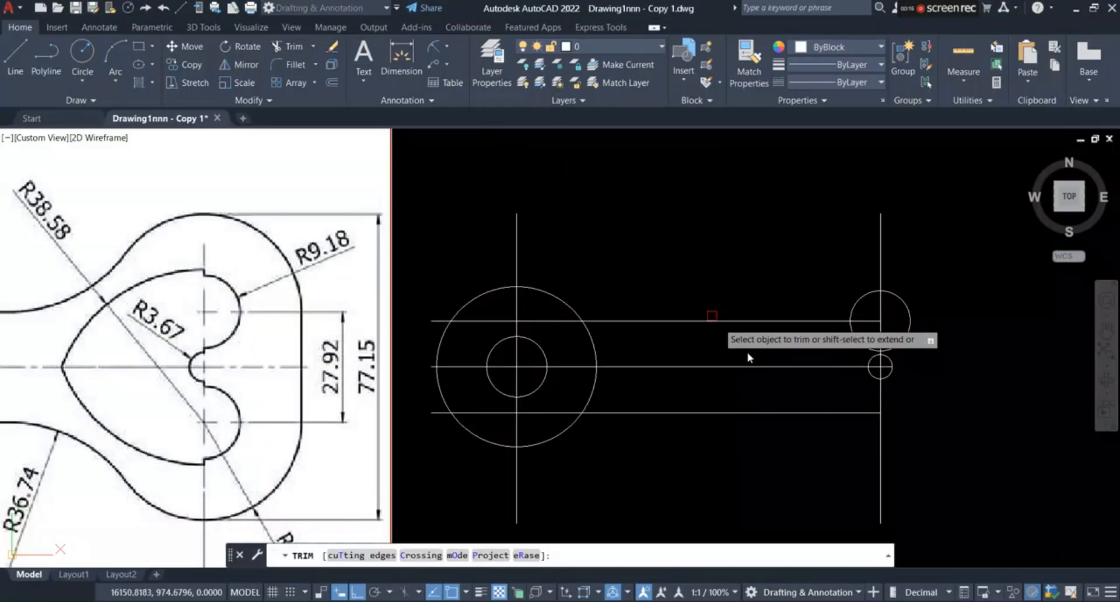
click(850, 302)
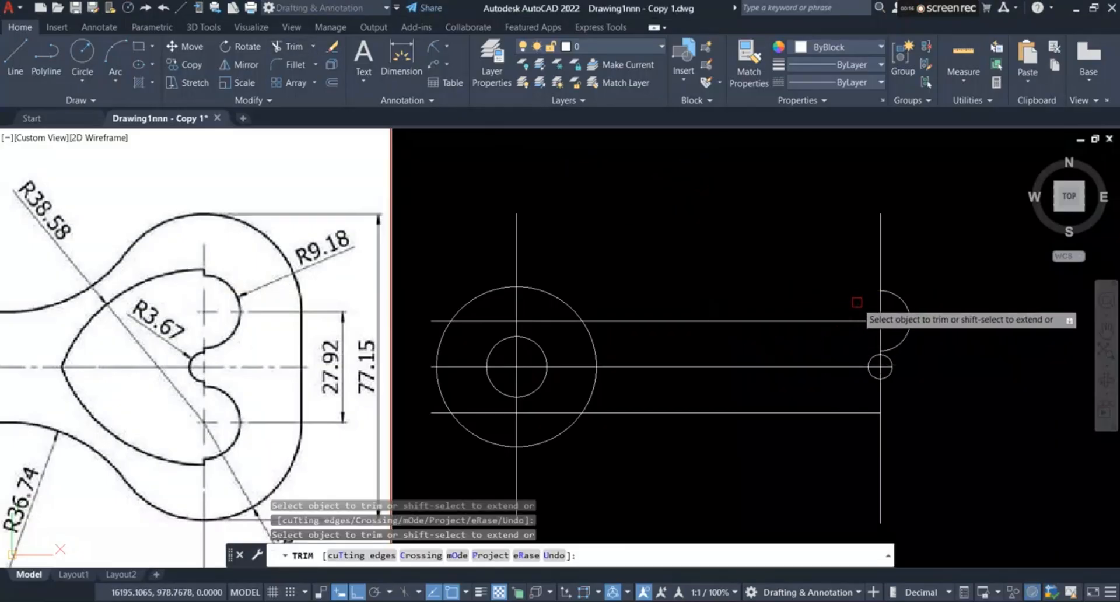
scroll(881, 368, up, 4)
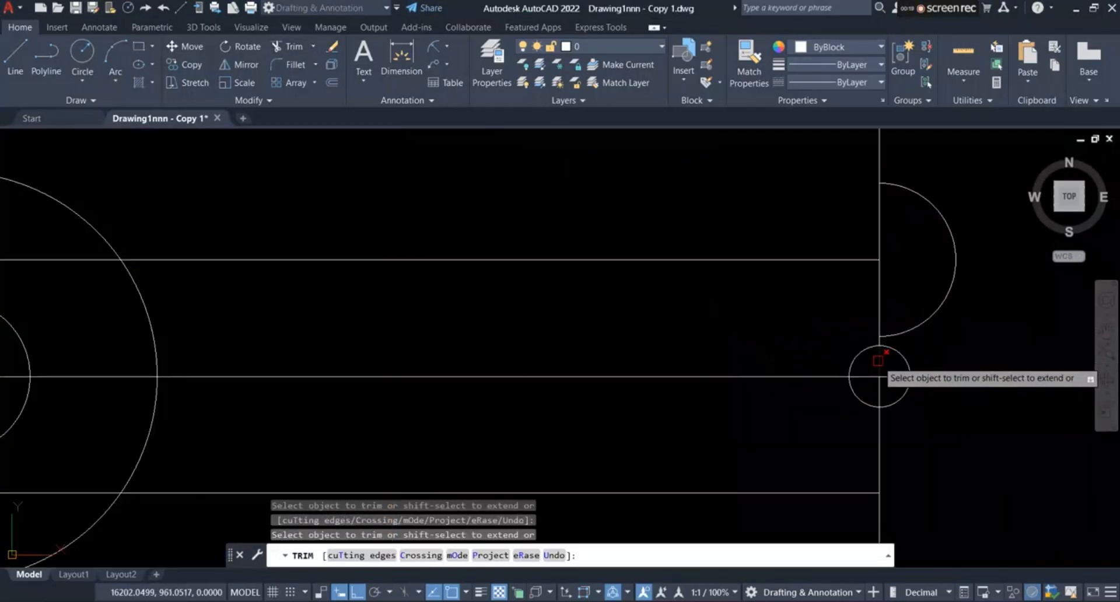
click(908, 357)
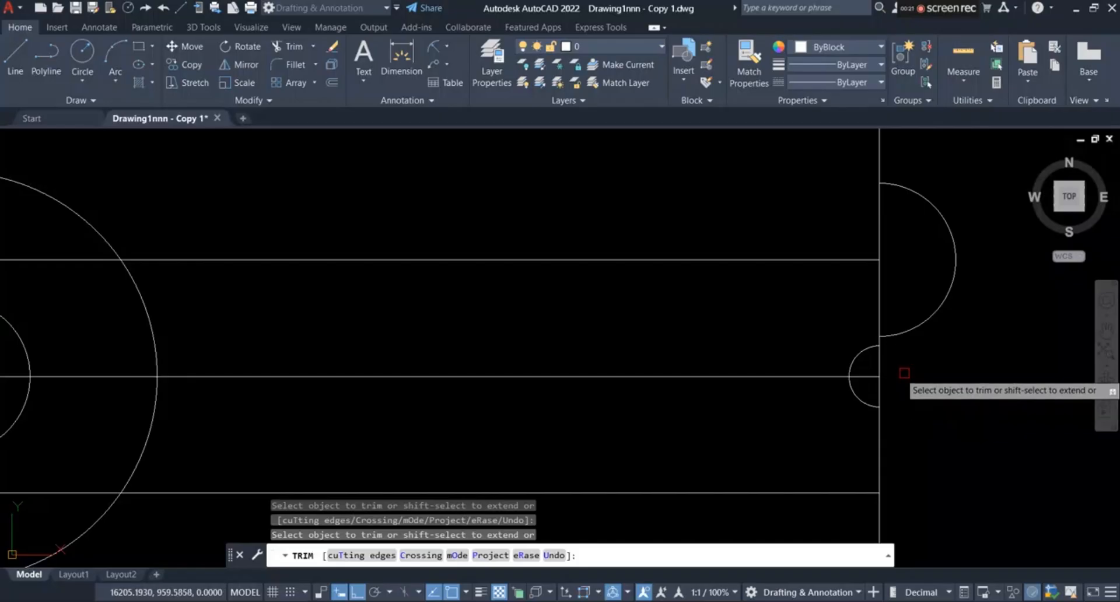
scroll(898, 382, down, 4)
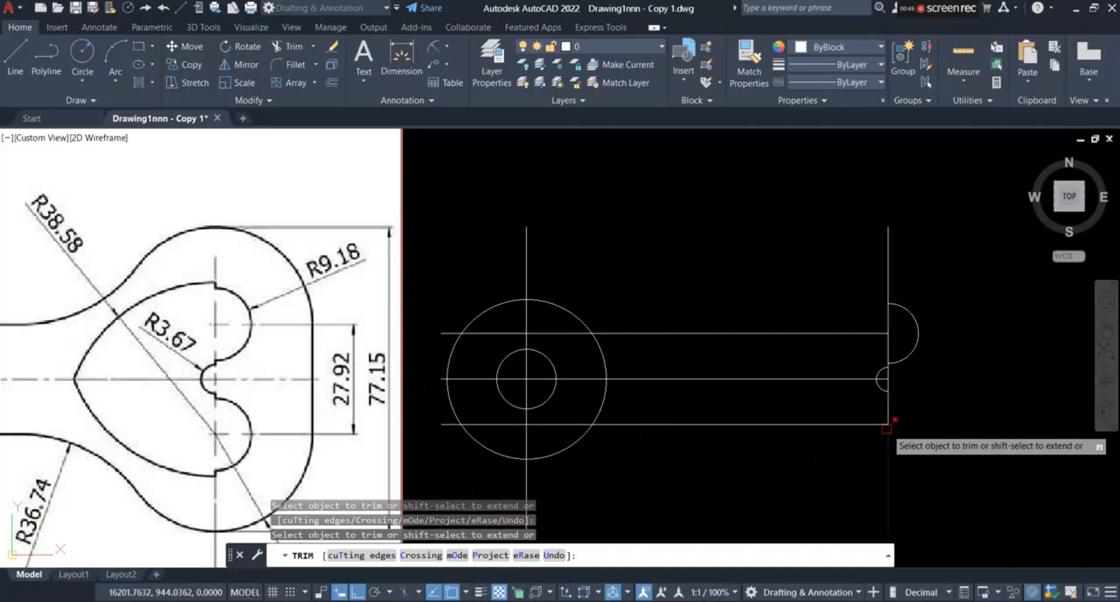
Step: Draw a circle with a radius of 38.58 centered where the lower offset line meets the heart-end vertical line
click(82, 54)
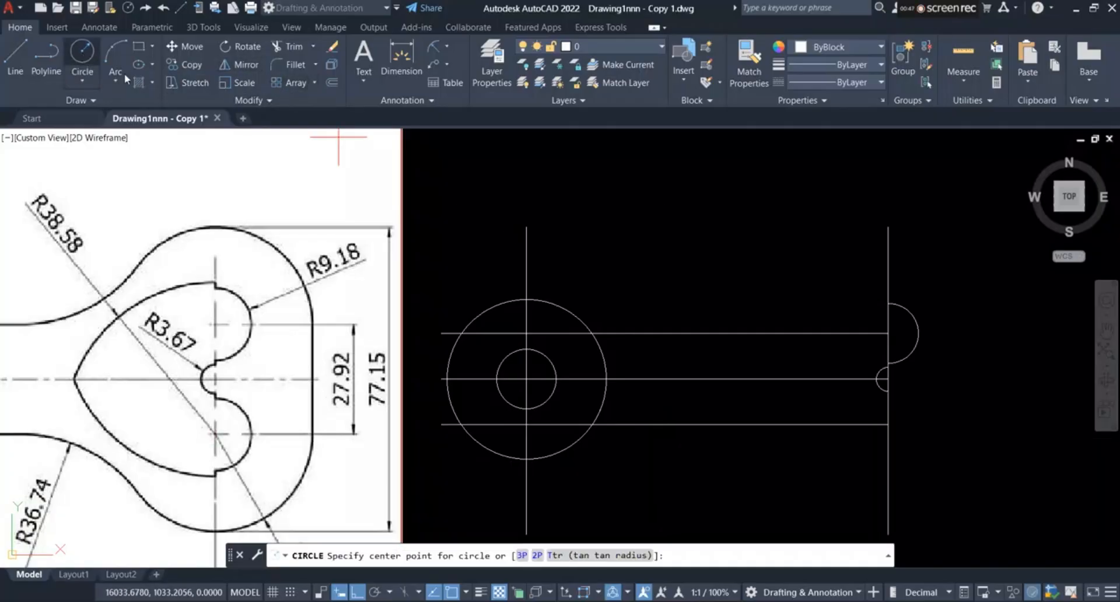
click(888, 424)
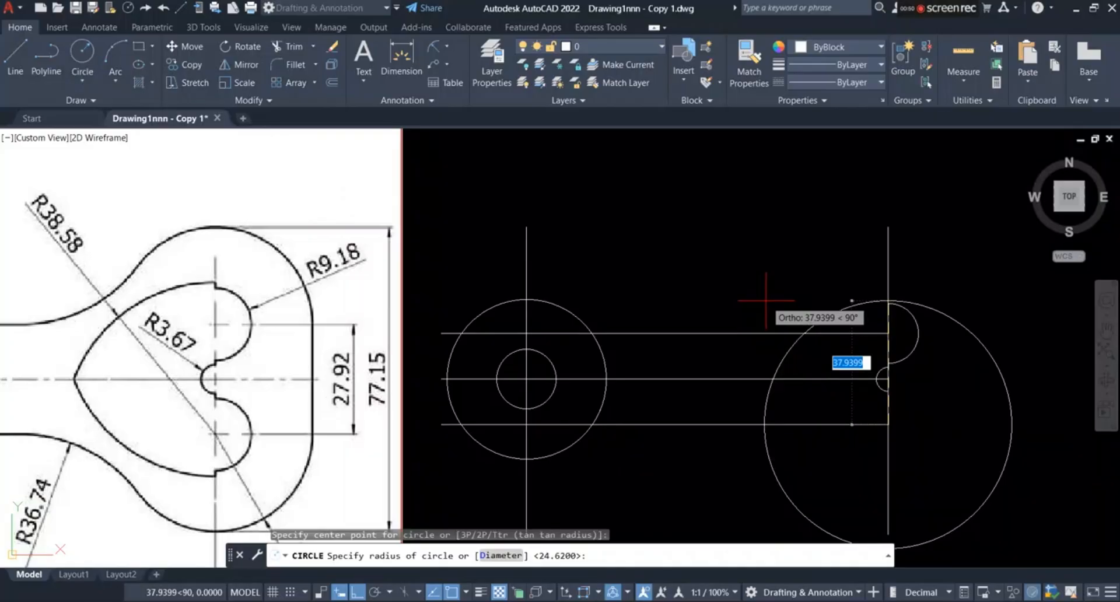
text(38.58)
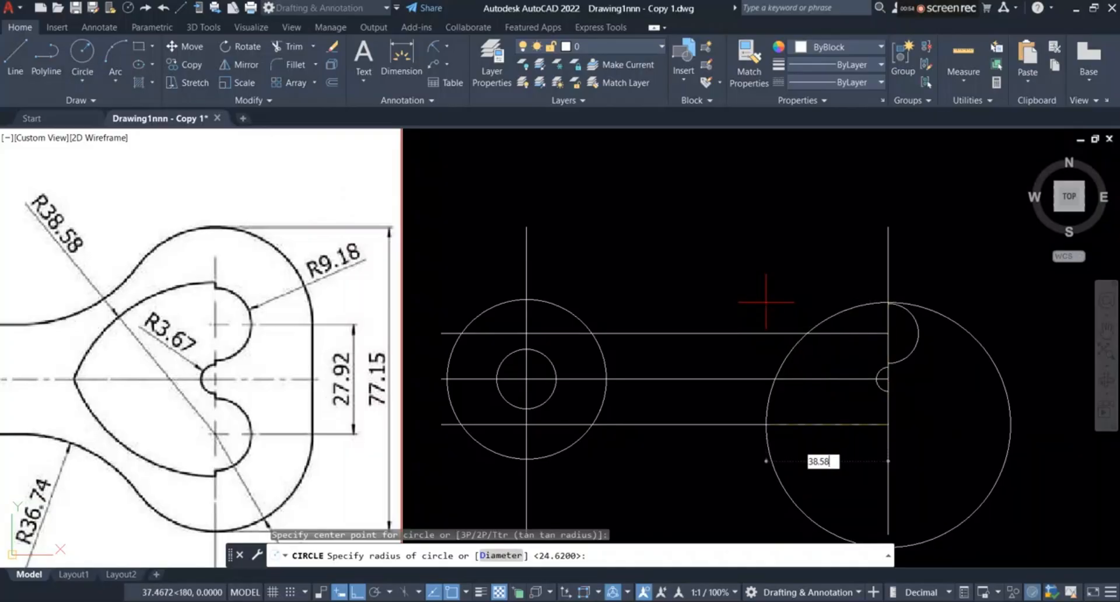
key(Return)
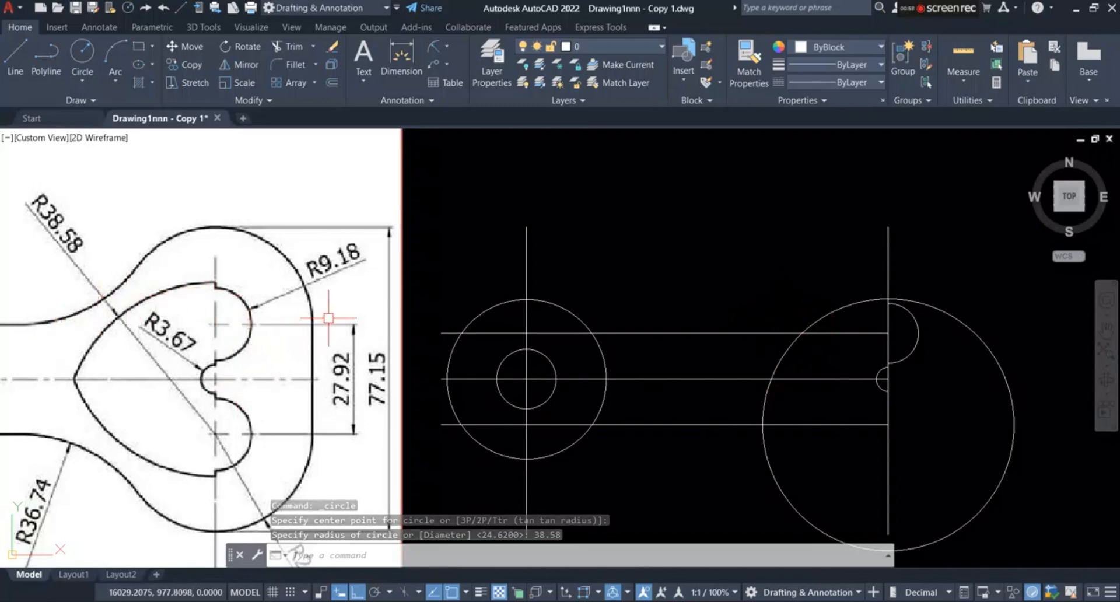
Step: Trim the R38.58 circle to its upper-left quarter arc between the vertical line and the lower offset line
click(290, 49)
click(977, 335)
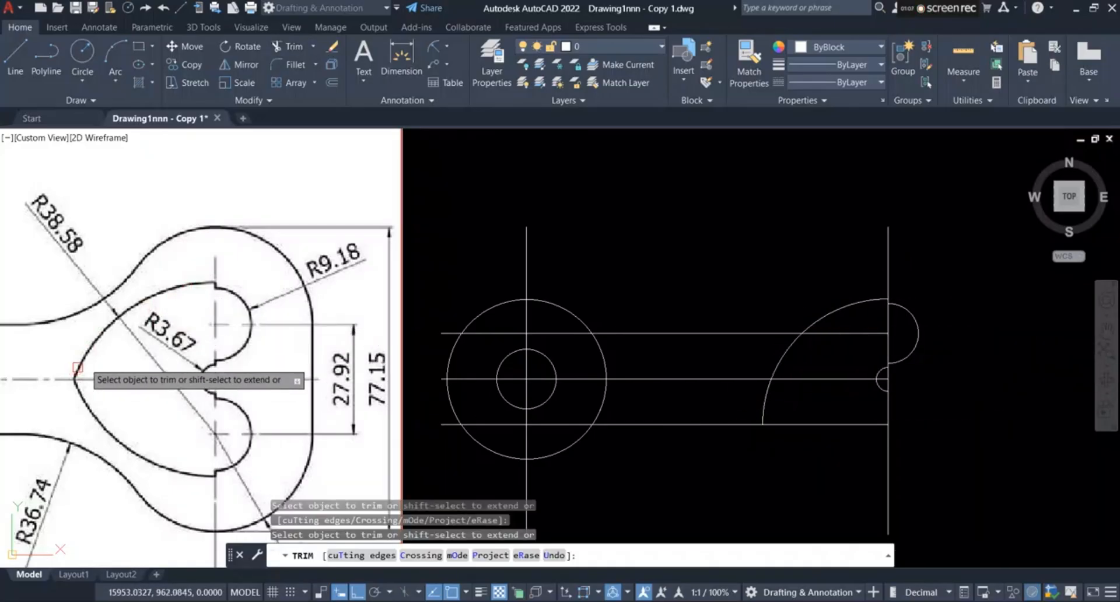
scroll(287, 275, down, 2)
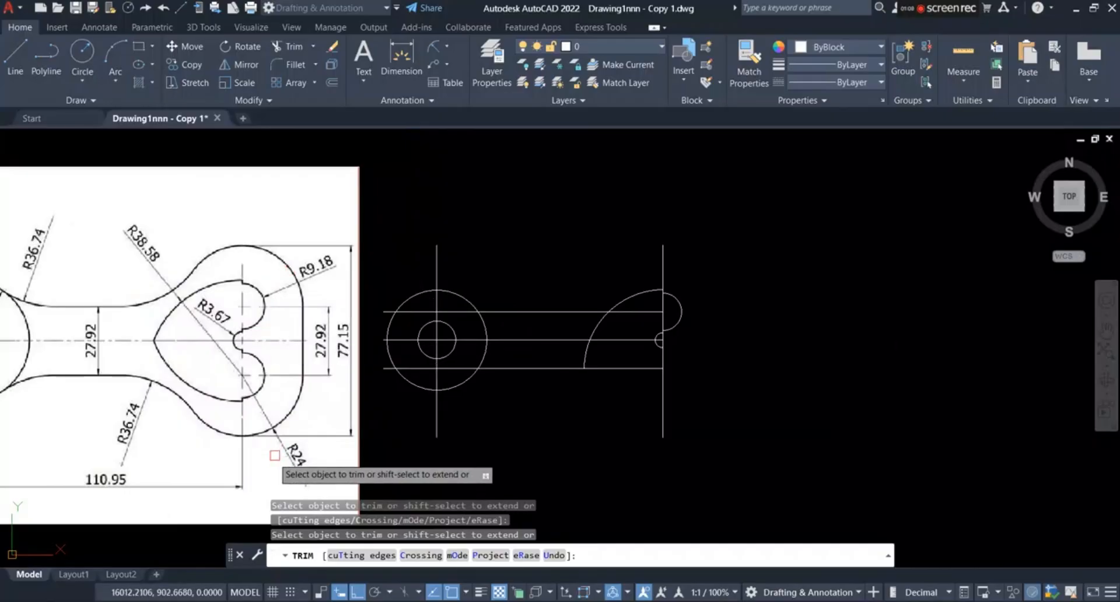
Step: Draw a circle with a radius of 24.62 centered where the upper offset line meets the heart-end vertical line
scroll(270, 458, up, 2)
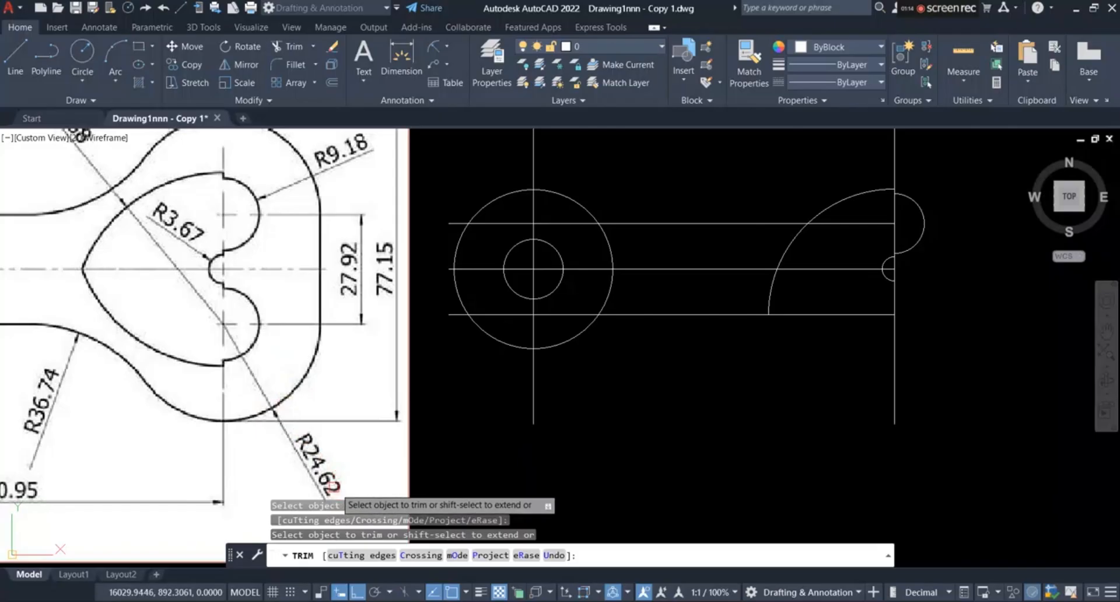
scroll(343, 489, down, 2)
scroll(301, 408, up, 2)
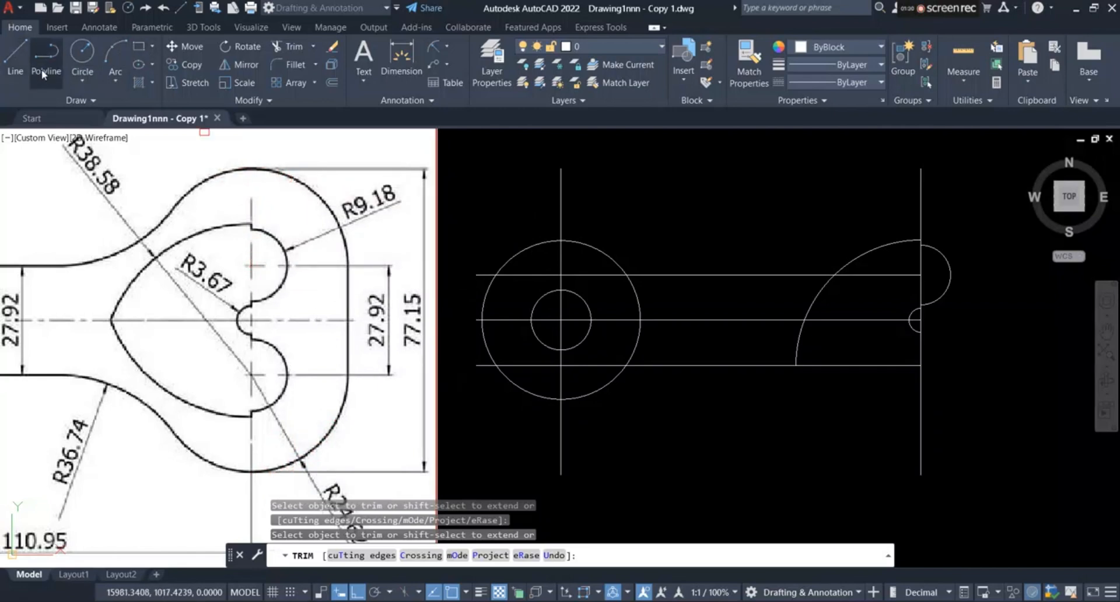
click(84, 55)
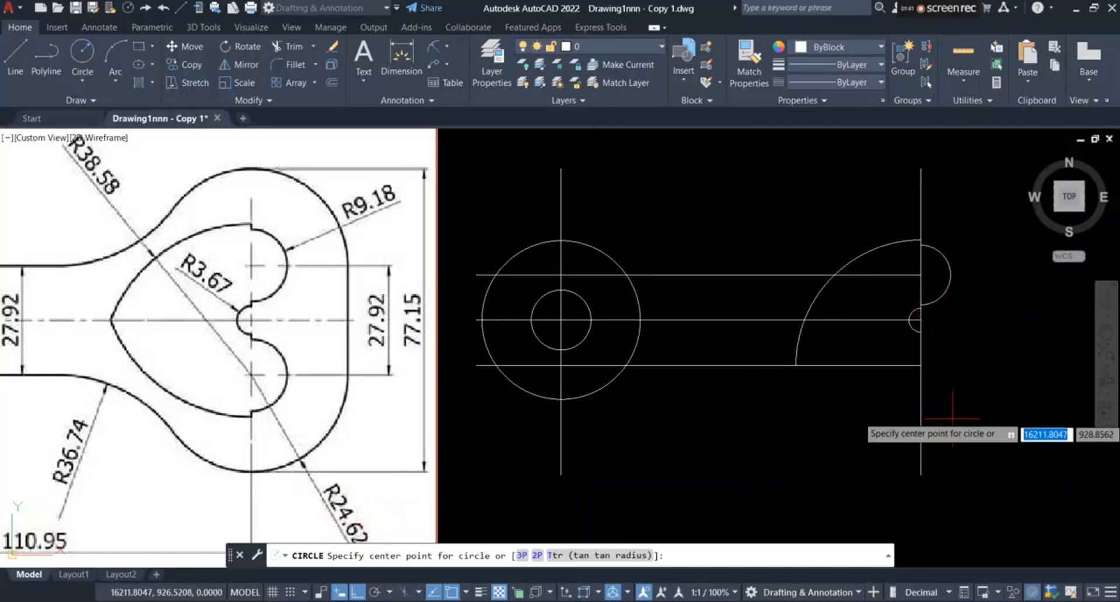
click(921, 274)
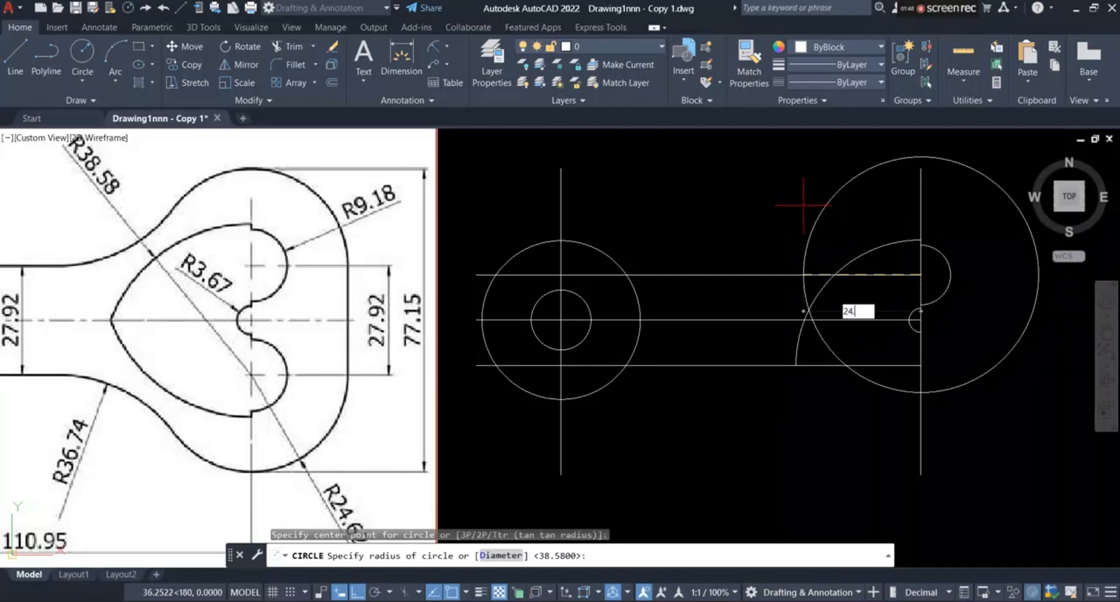
text(24.62)
key(Return)
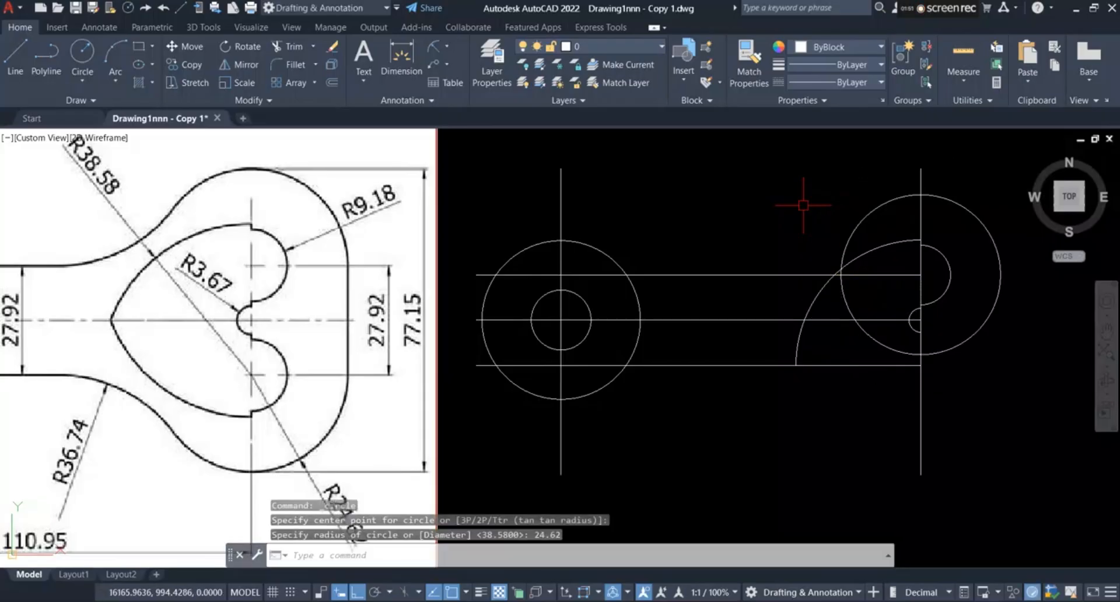
scroll(277, 406, down, 2)
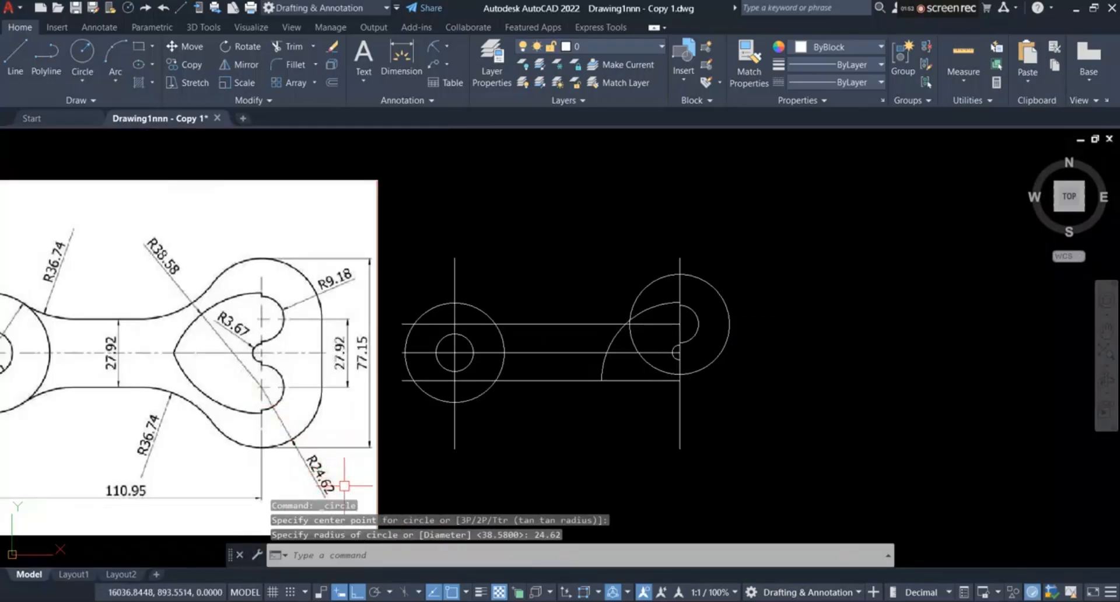
scroll(667, 273, up, 2)
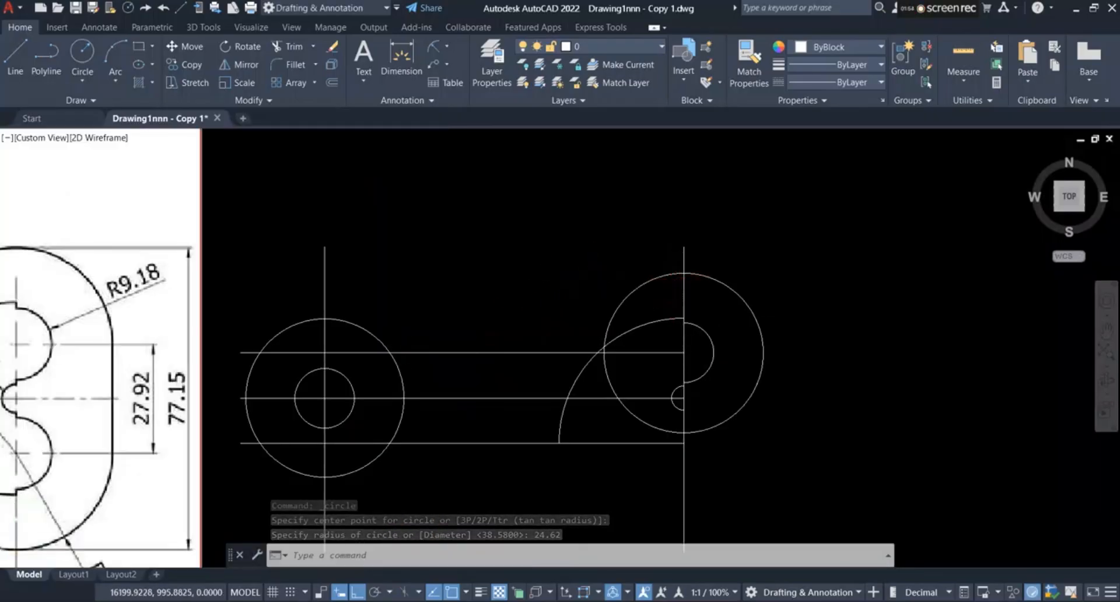
Step: Fillet the R24.62 circle's upper-left side and the upper offset line with a radius of 36.74
scroll(662, 277, down, 2)
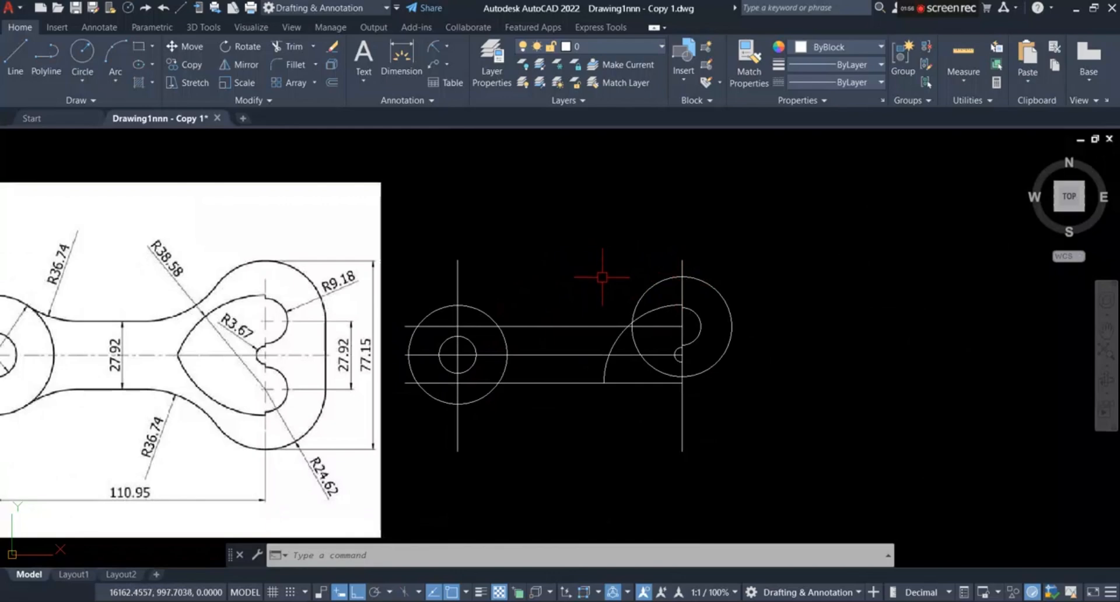
scroll(131, 251, up, 2)
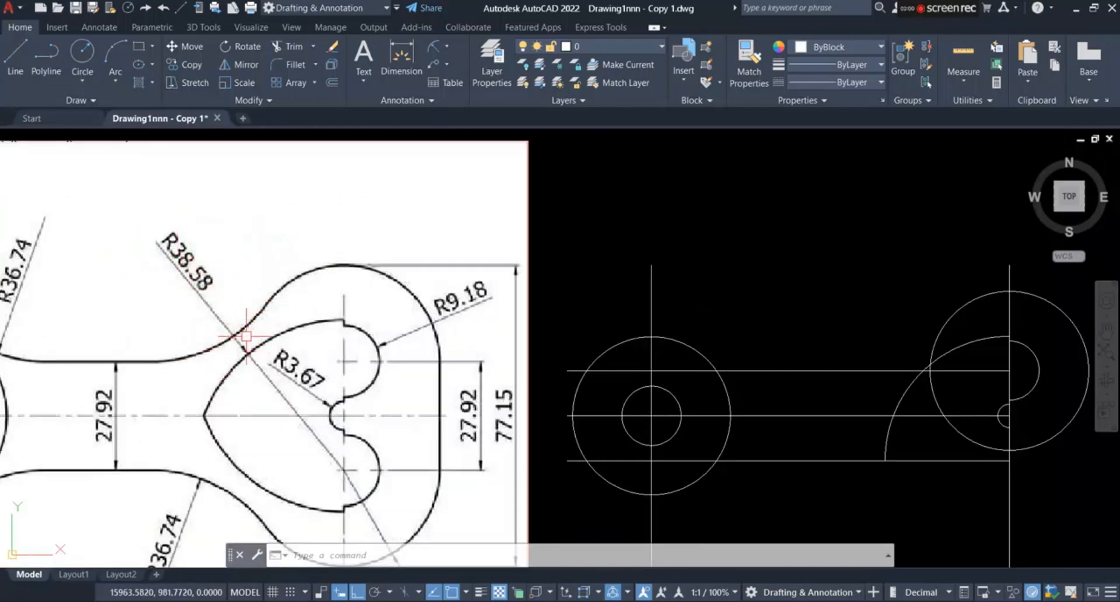
scroll(246, 336, down, 2)
scroll(169, 465, up, 2)
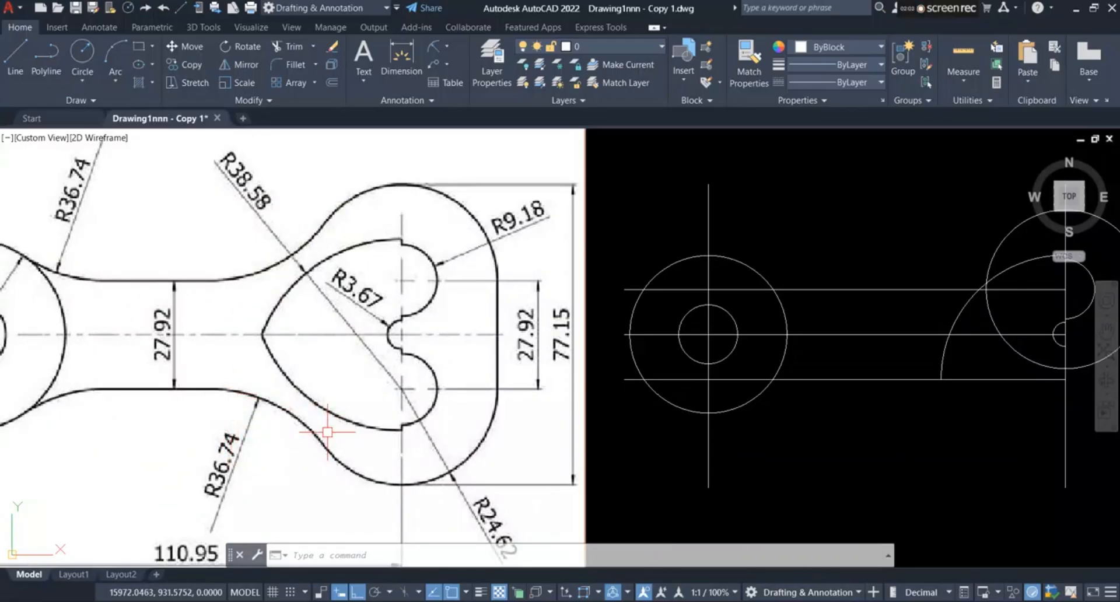
scroll(237, 438, down, 2)
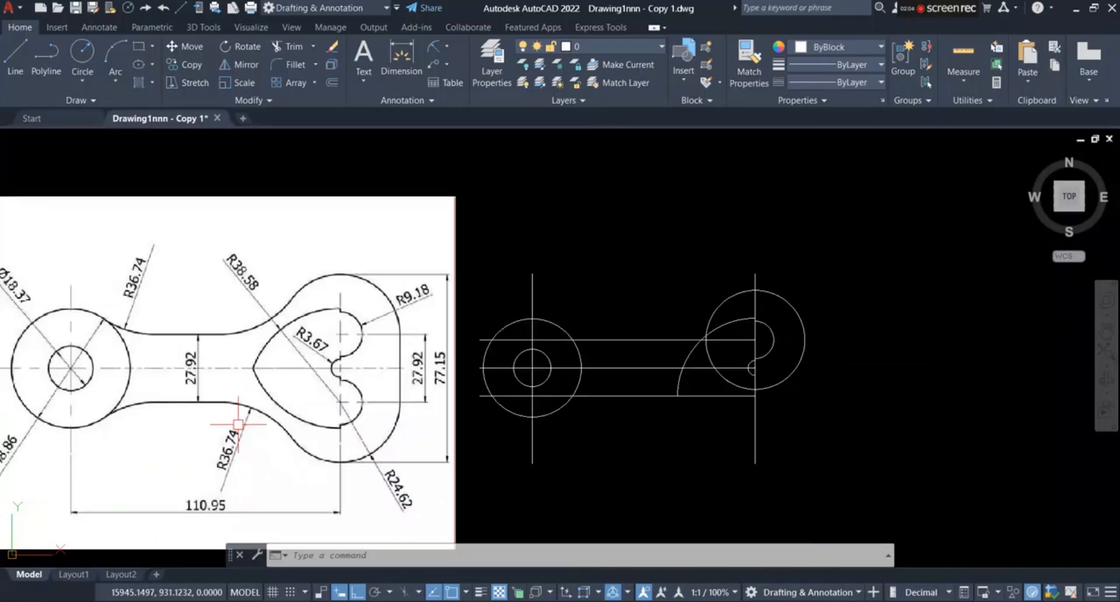
click(330, 83)
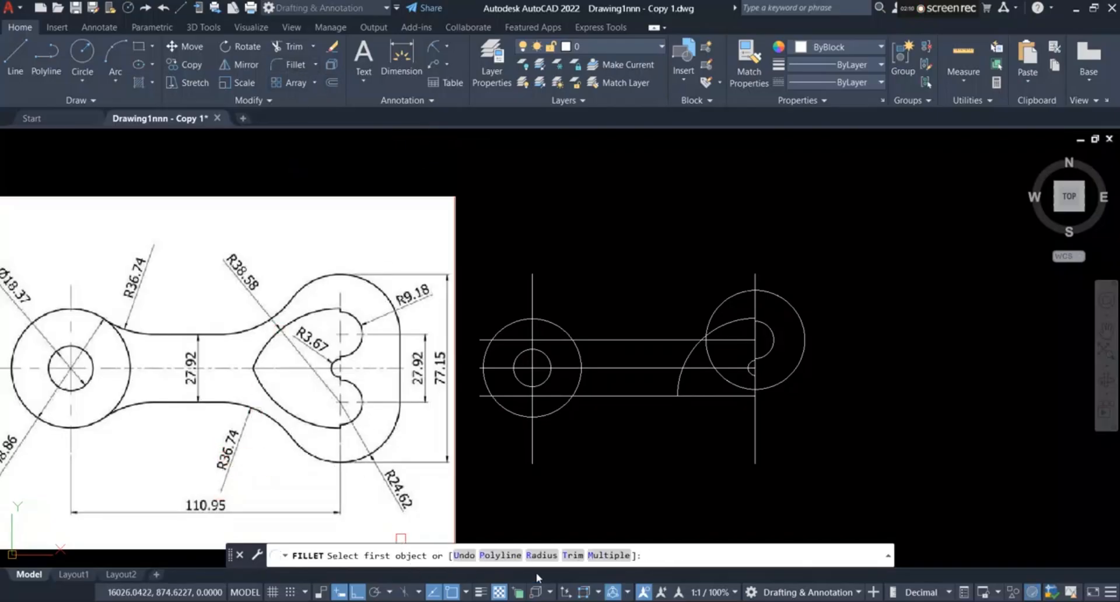
click(546, 557)
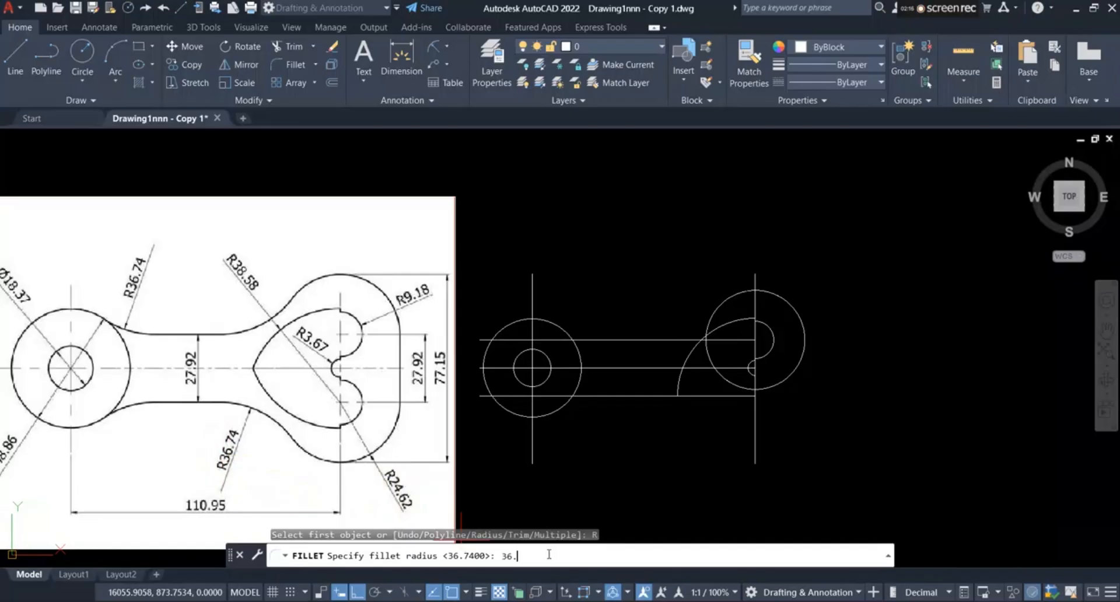
text(36.74)
key(Return)
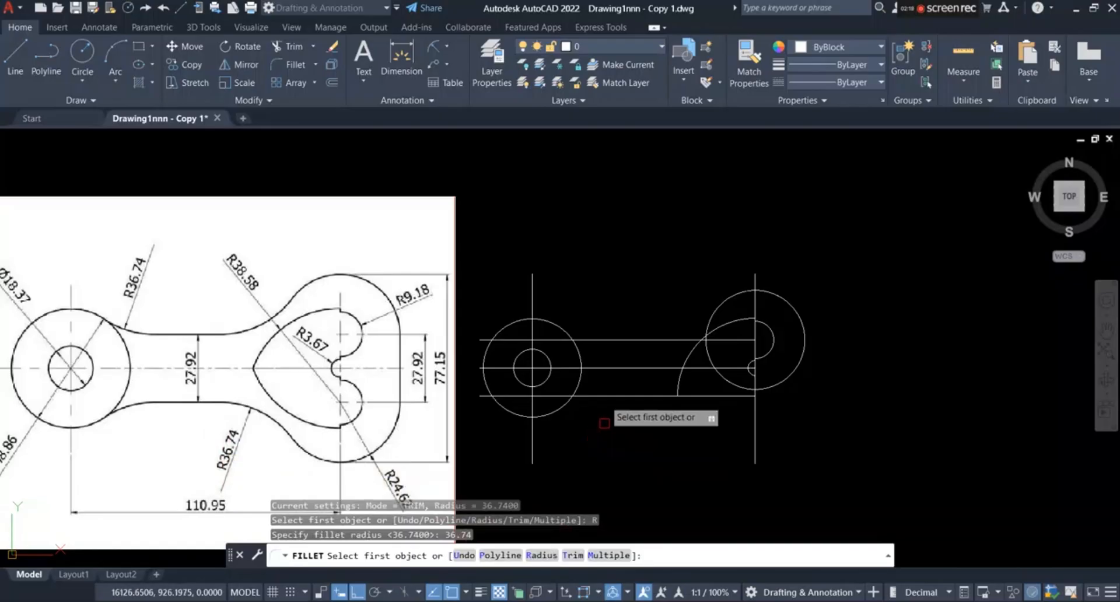
scroll(660, 293, up, 2)
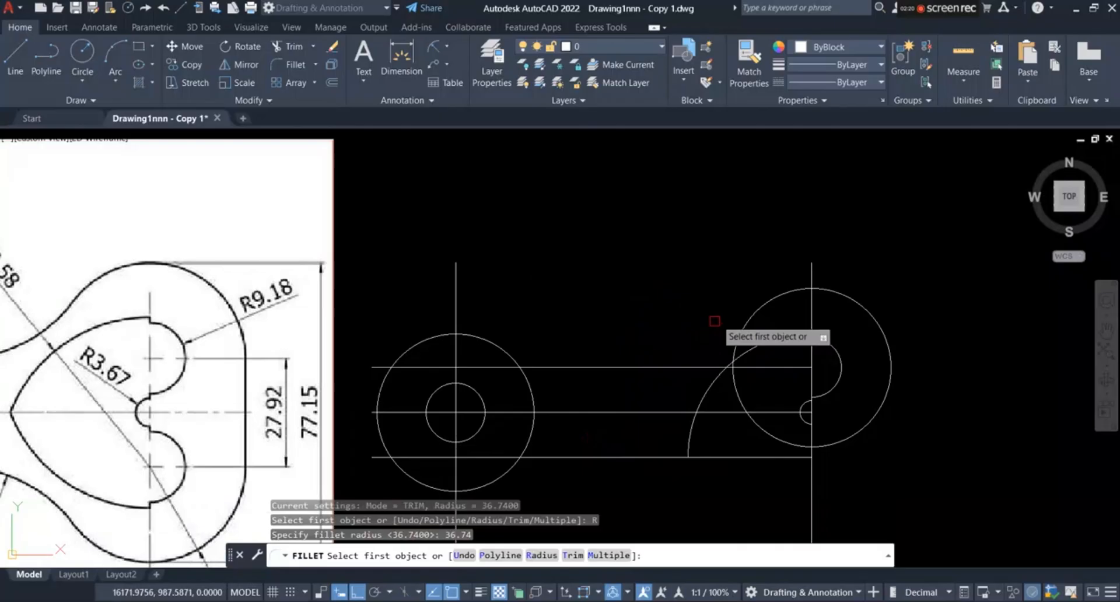
click(744, 315)
click(680, 368)
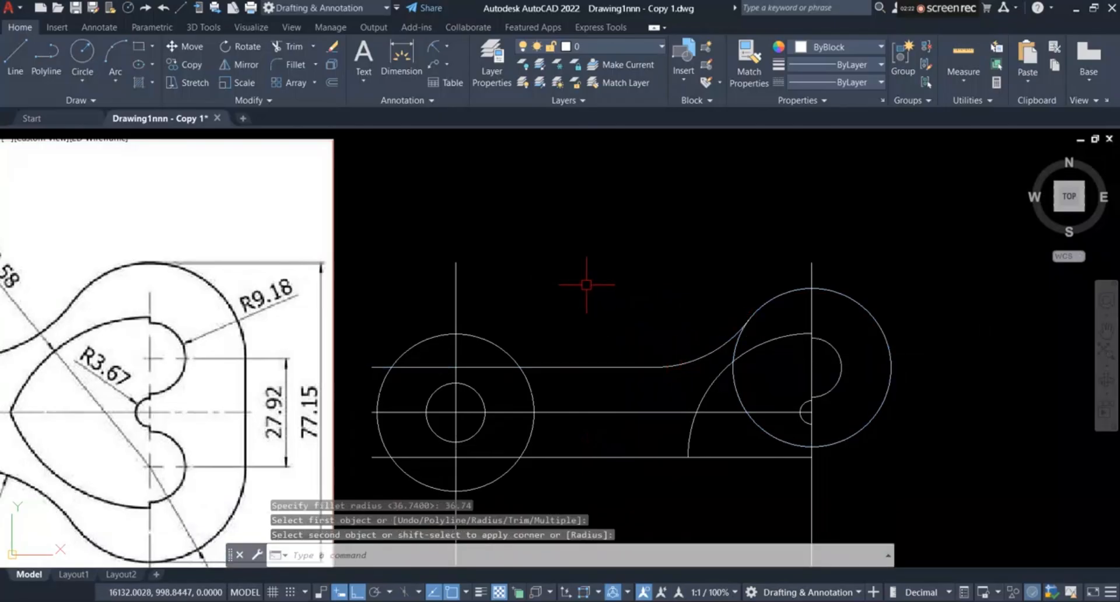
Step: Fillet the ring's outer circle and the upper offset line with a radius of 36.74
key(Return)
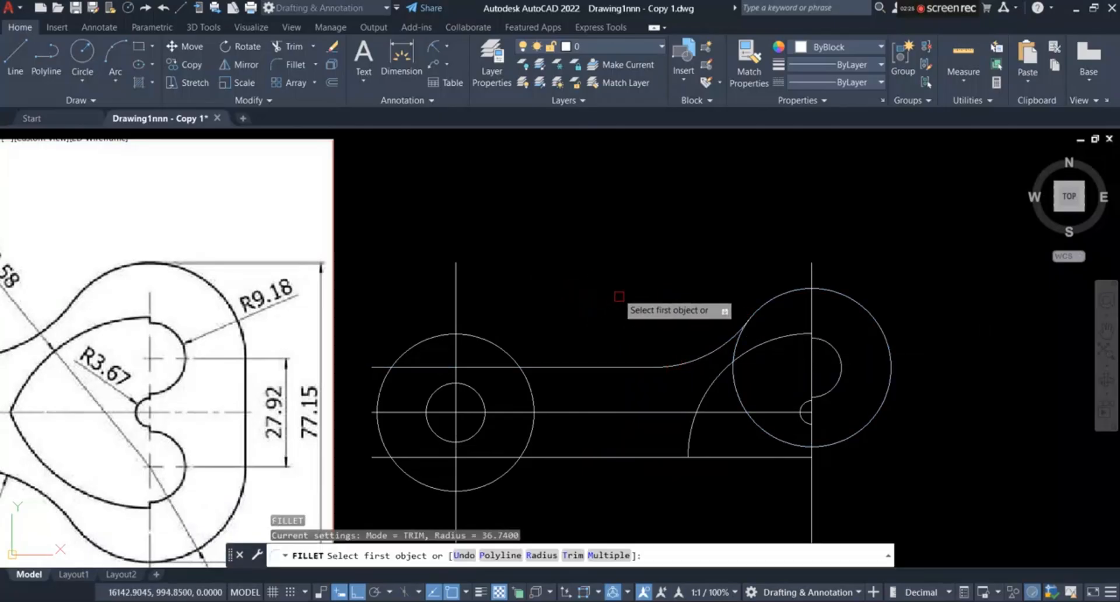
scroll(618, 292, down, 1)
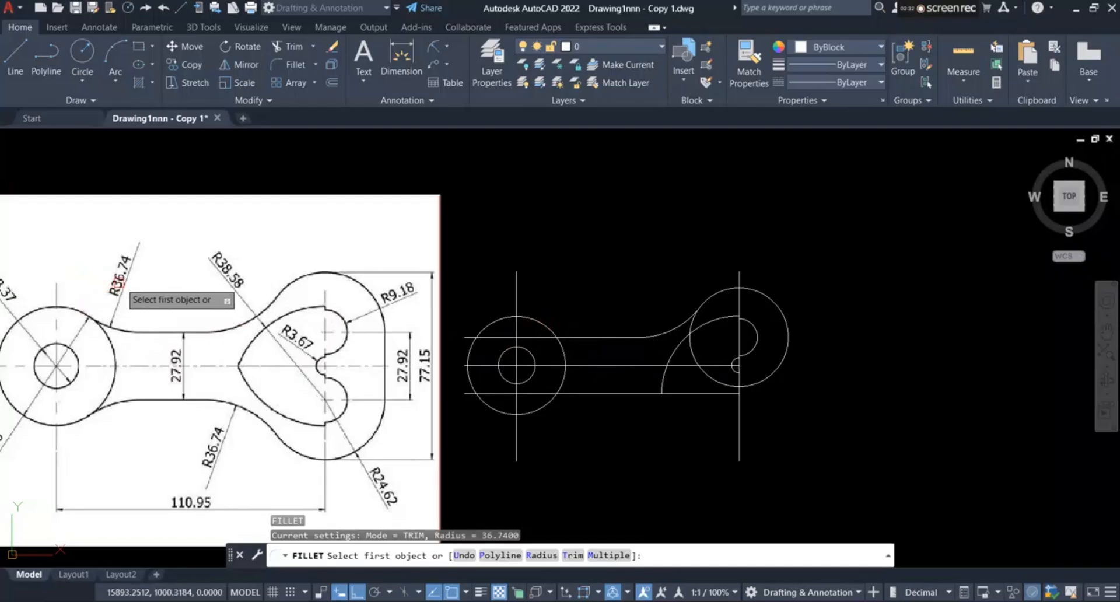
click(557, 556)
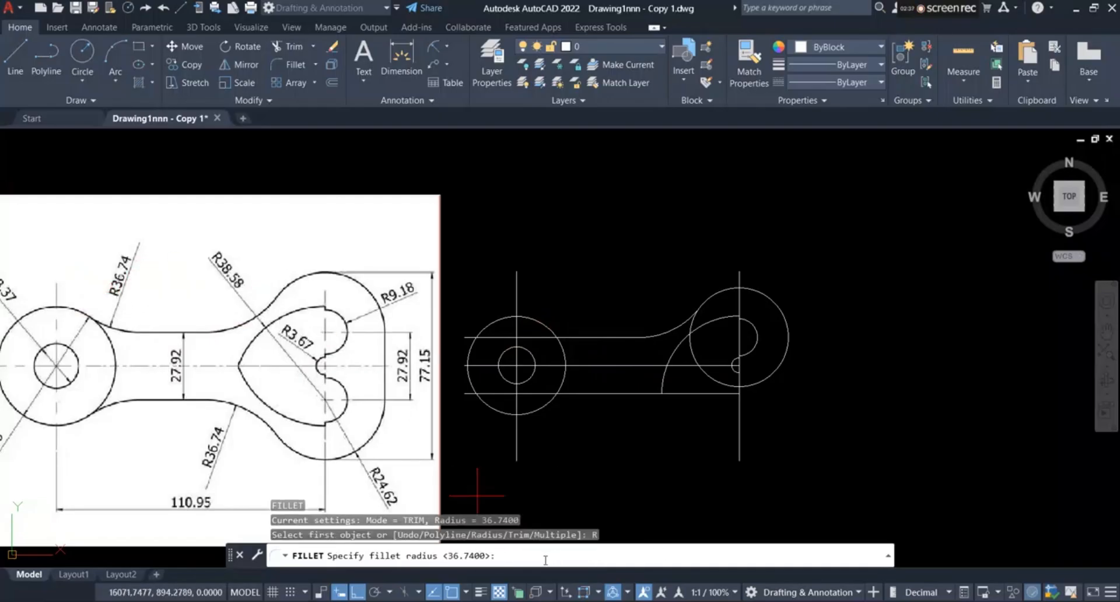
key(Return)
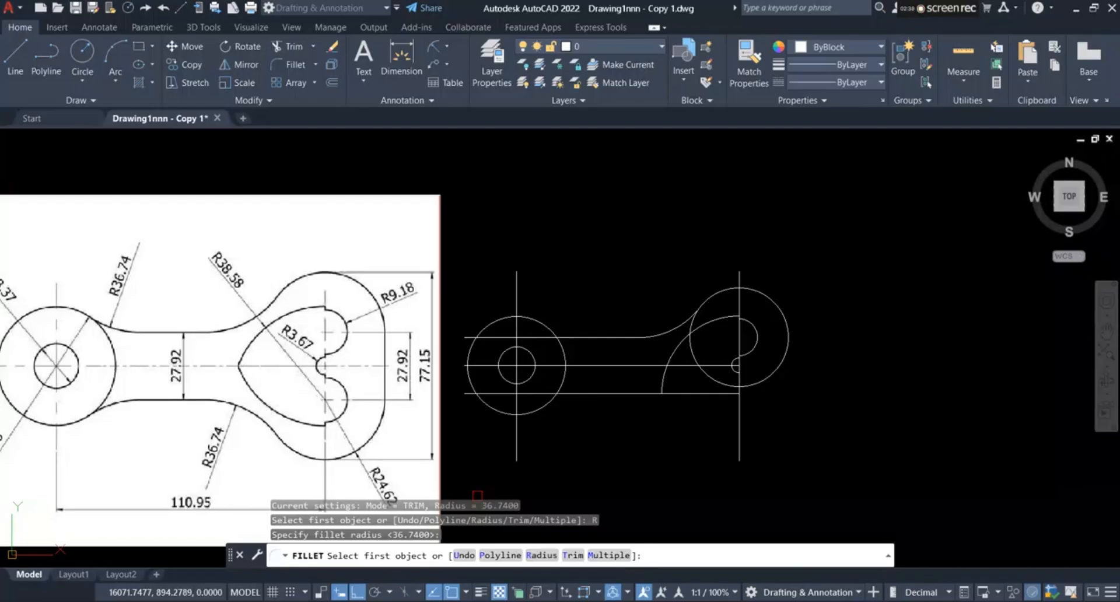
scroll(608, 399, up, 4)
click(468, 235)
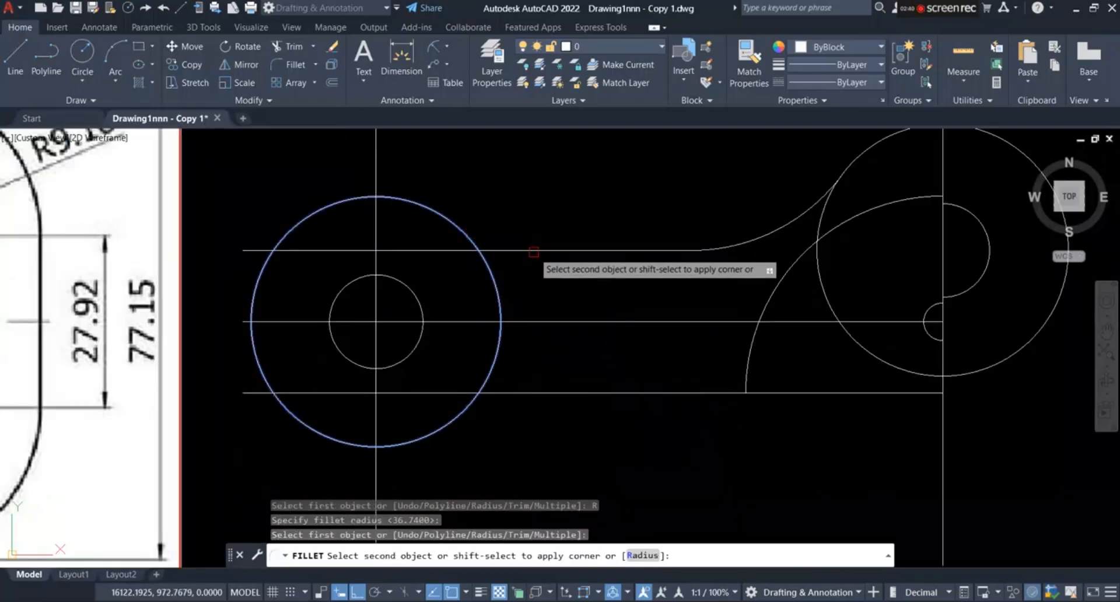
click(534, 252)
scroll(608, 251, down, 6)
scroll(611, 261, up, 3)
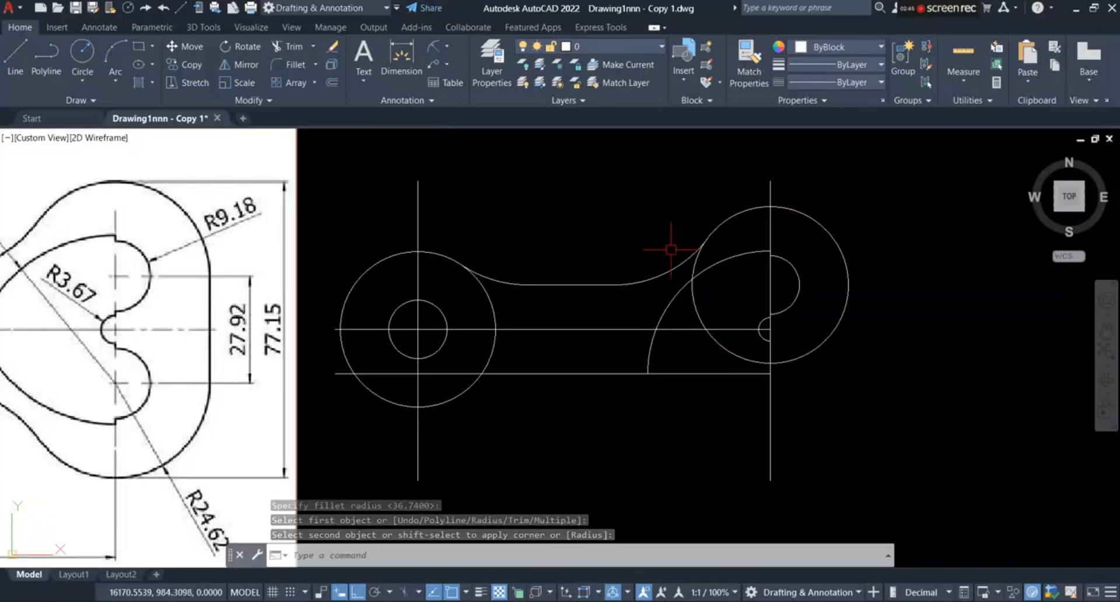
Step: Trim the R24.62 circle from the fillet down to the vertical line, and trim the R38.58 arc below the horizontal centerline
scroll(691, 265, up, 2)
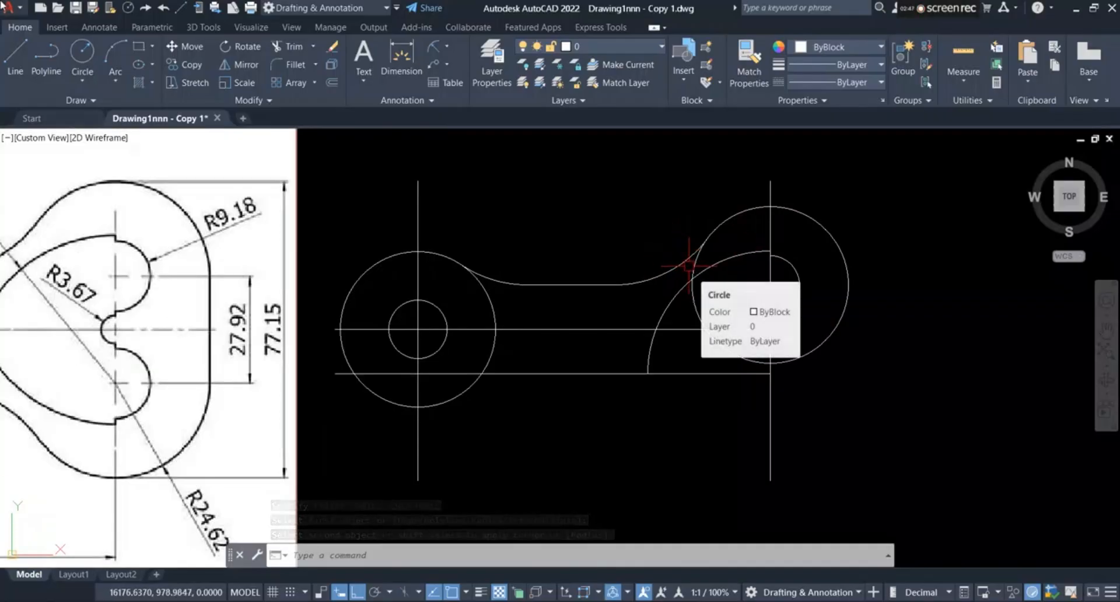
click(282, 45)
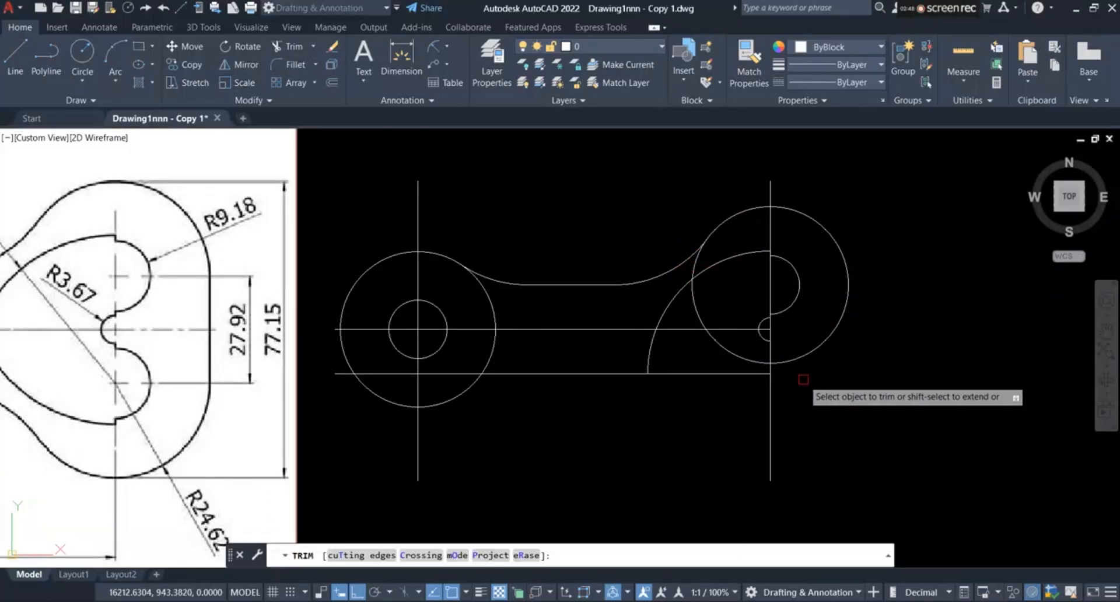
scroll(805, 379, down, 2)
scroll(729, 322, up, 5)
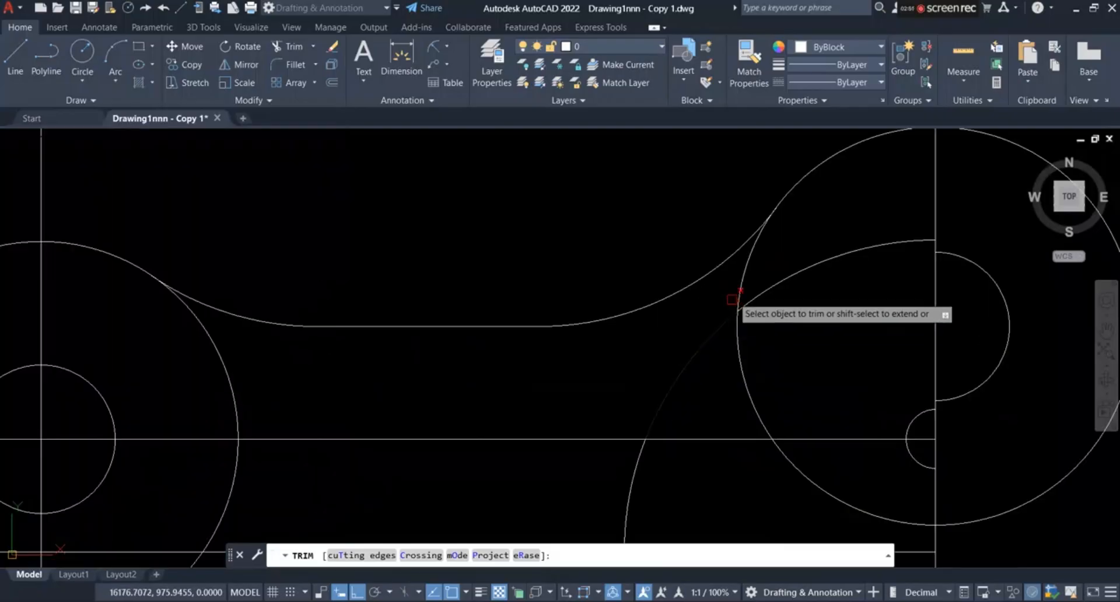
click(776, 241)
key(Return)
scroll(749, 298, down, 4)
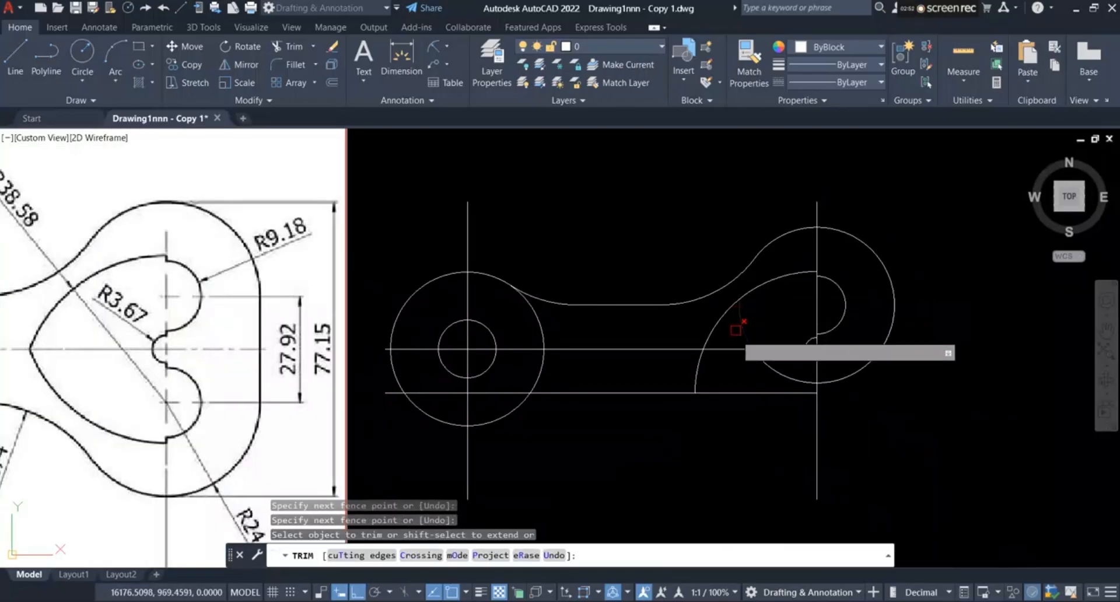
scroll(762, 367, down, 2)
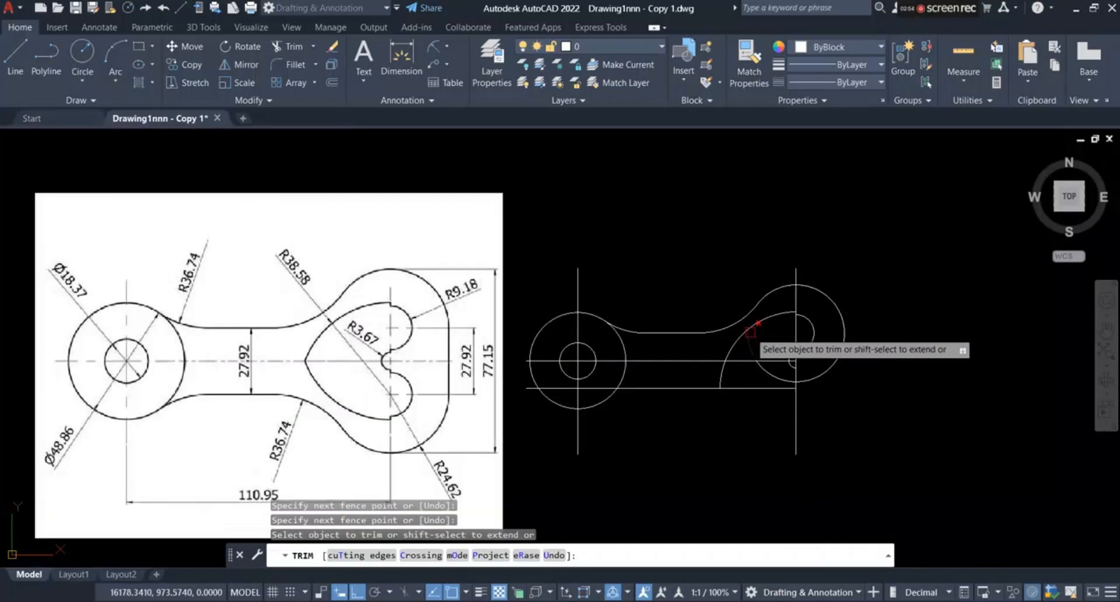
click(756, 352)
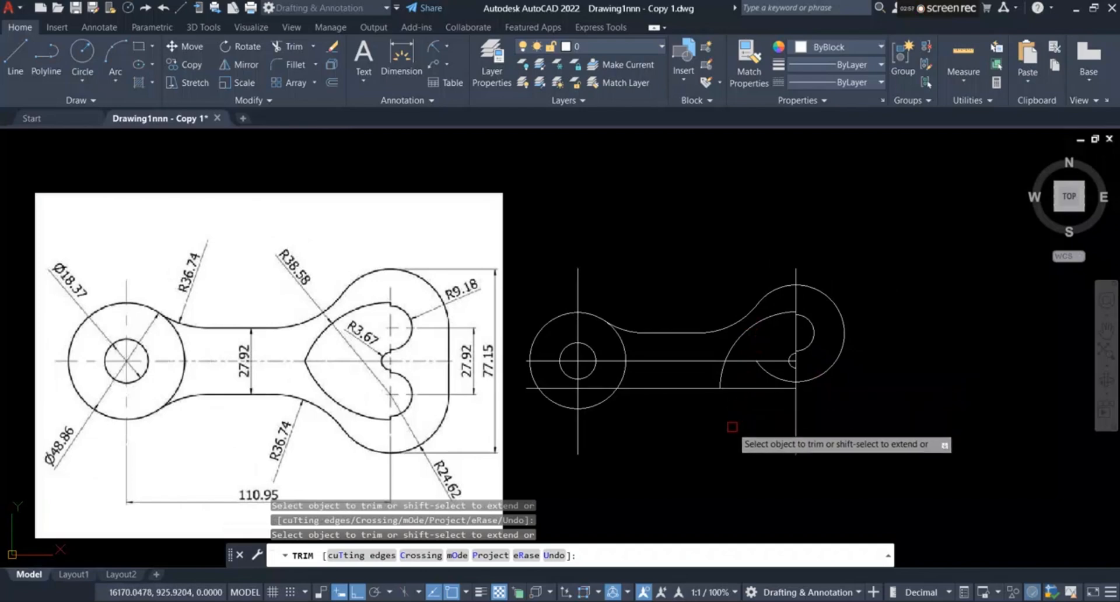
scroll(727, 423, up, 2)
click(718, 351)
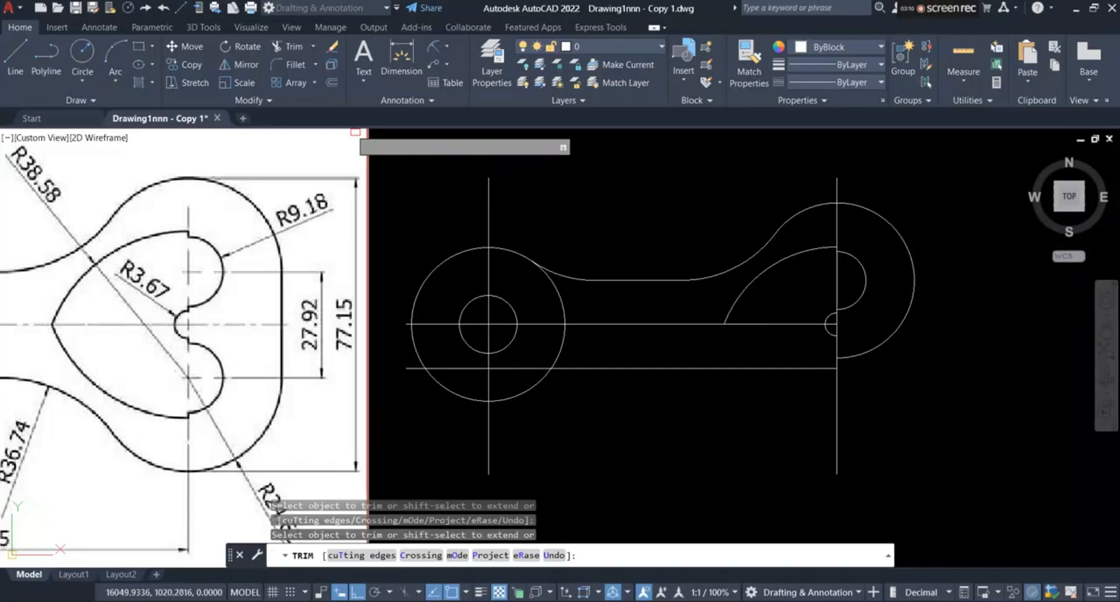
Step: Extend the horizontal centerline to the R24.62 arc and trim the part of the arc below the centerline
click(313, 48)
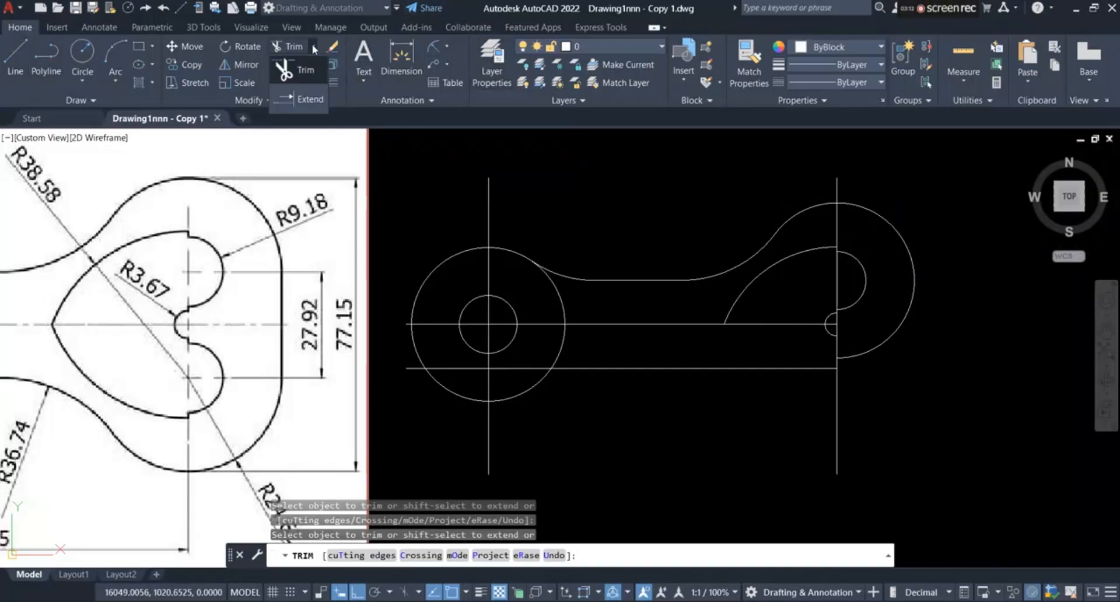
click(310, 99)
click(796, 323)
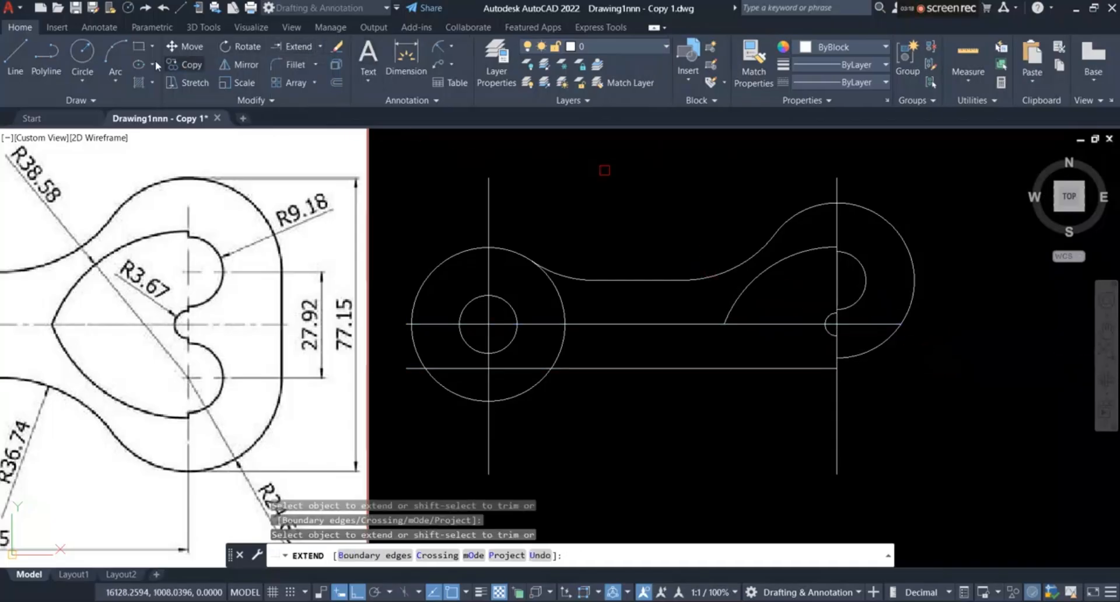
click(320, 47)
click(297, 73)
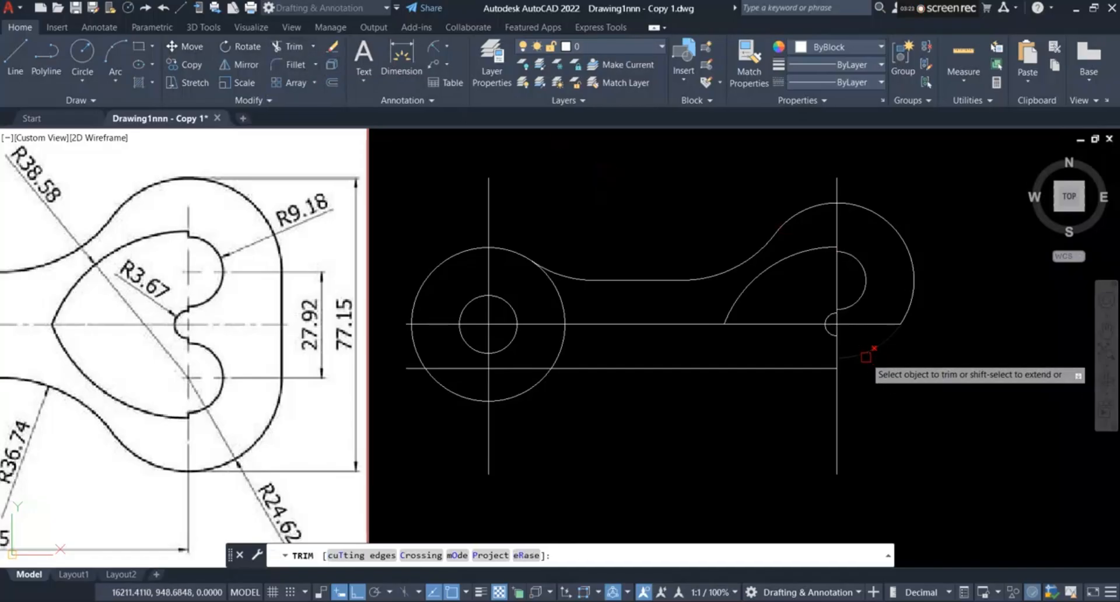
click(872, 354)
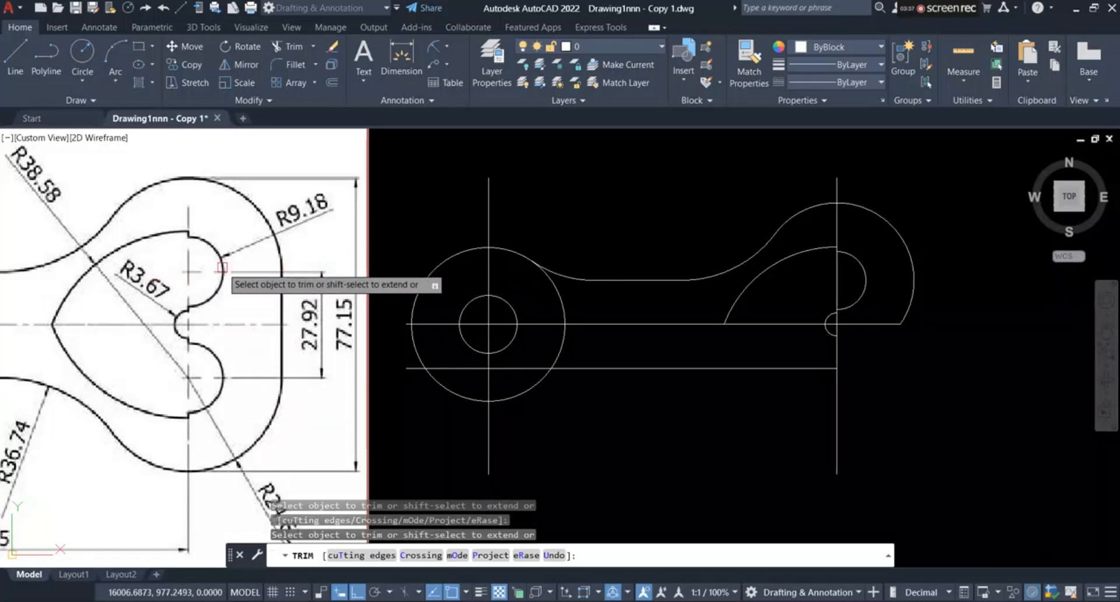
Step: Draw a horizontal line from the R24.62 arc's center outward past the arc, and trim the arc below that line
click(15, 63)
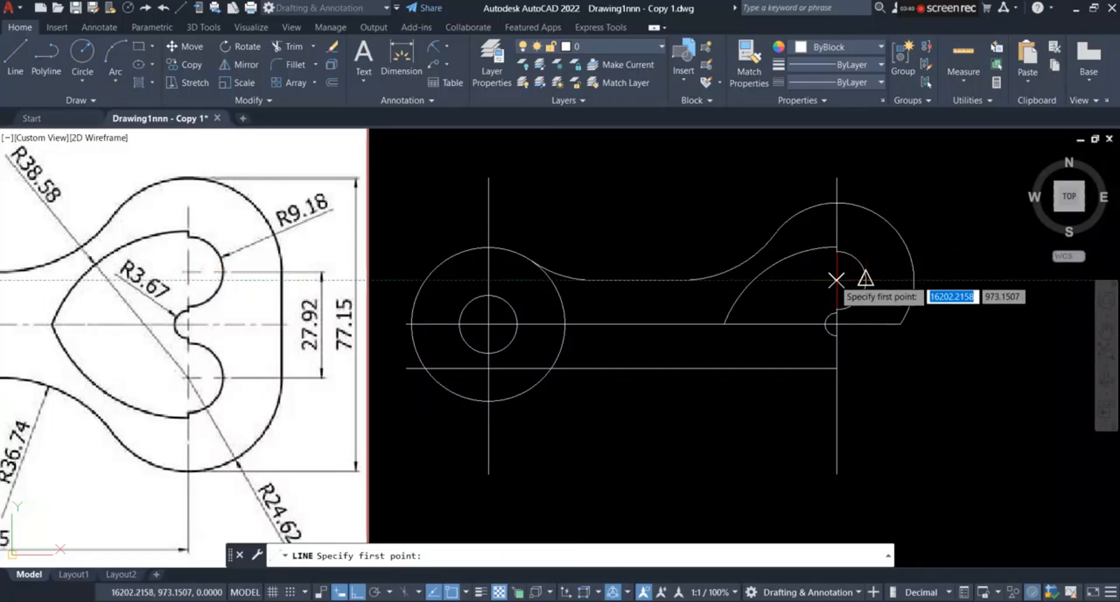
click(960, 280)
right_click(960, 249)
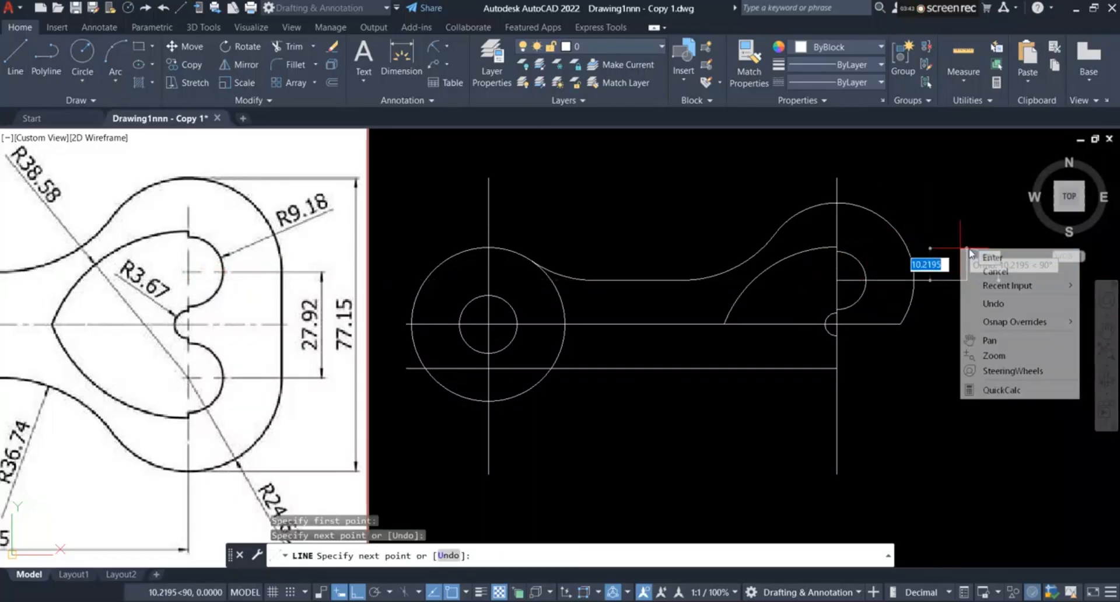
click(990, 260)
scroll(936, 303, up, 2)
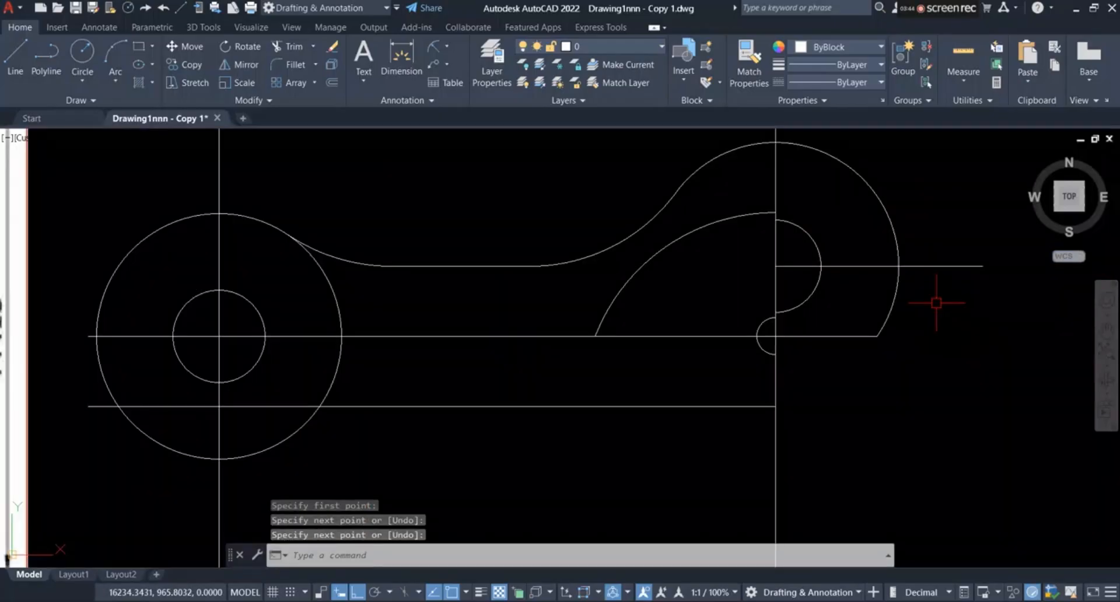
click(278, 46)
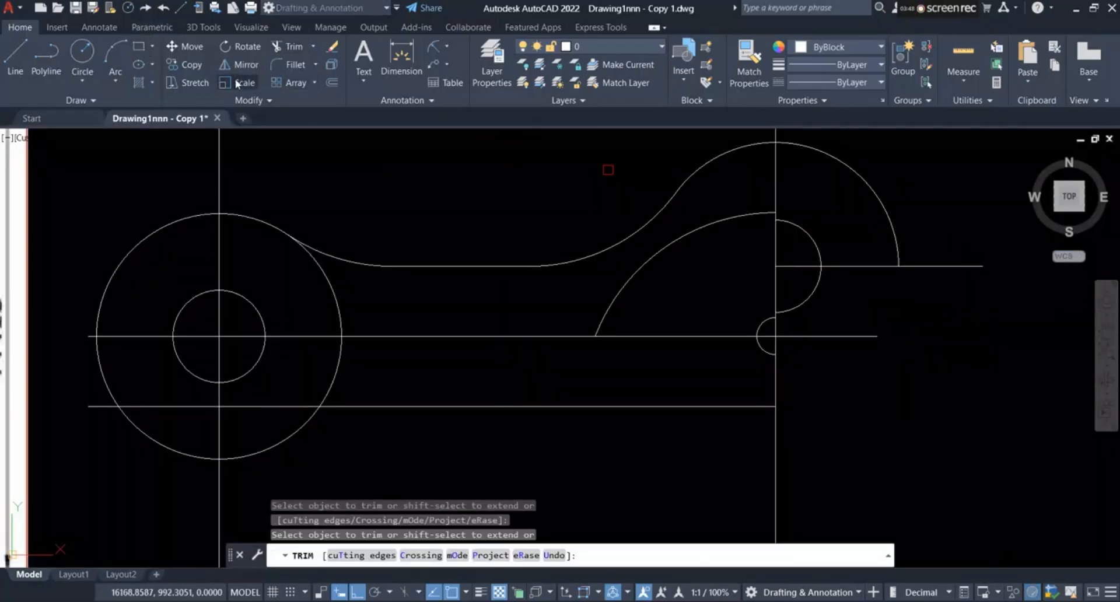
Step: Draw a vertical line about 18 units long down from the R24.62 arc's end, and extend the horizontal centerline to it
click(12, 59)
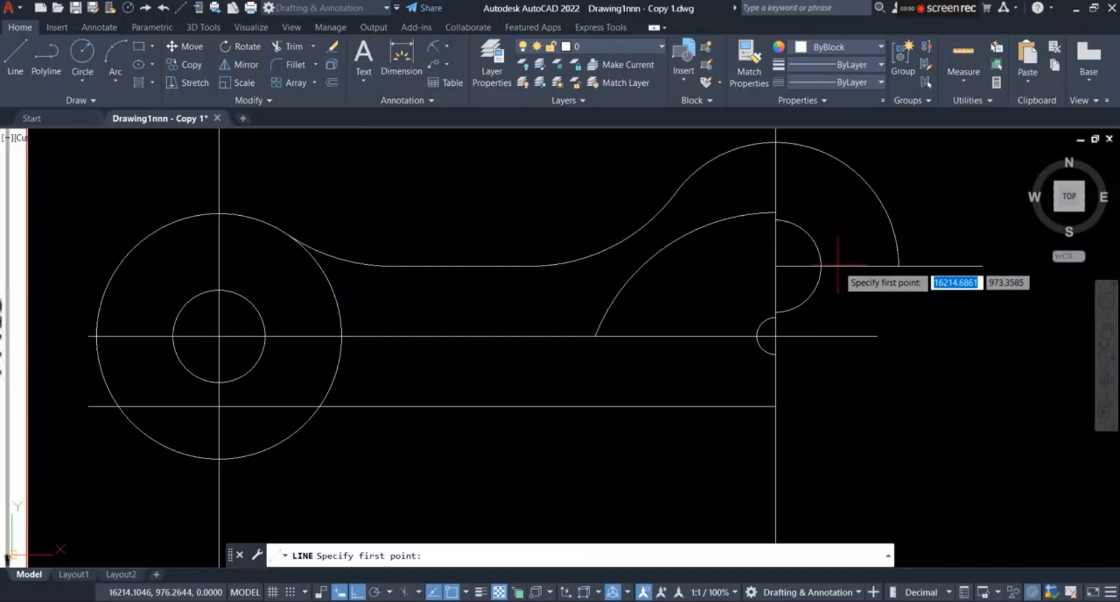
click(899, 266)
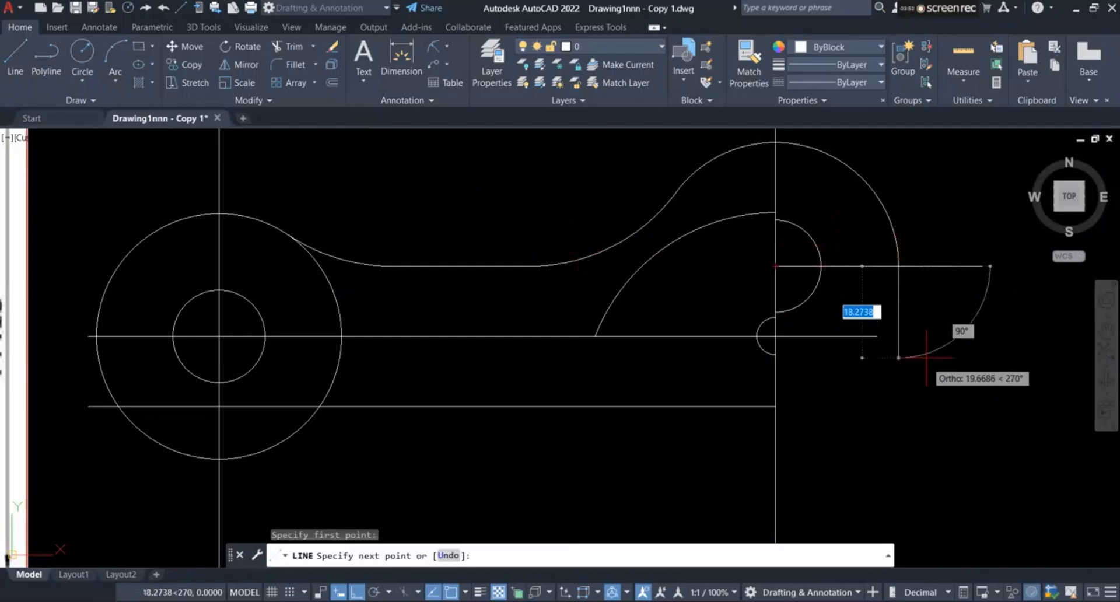
click(925, 357)
right_click(944, 339)
click(973, 344)
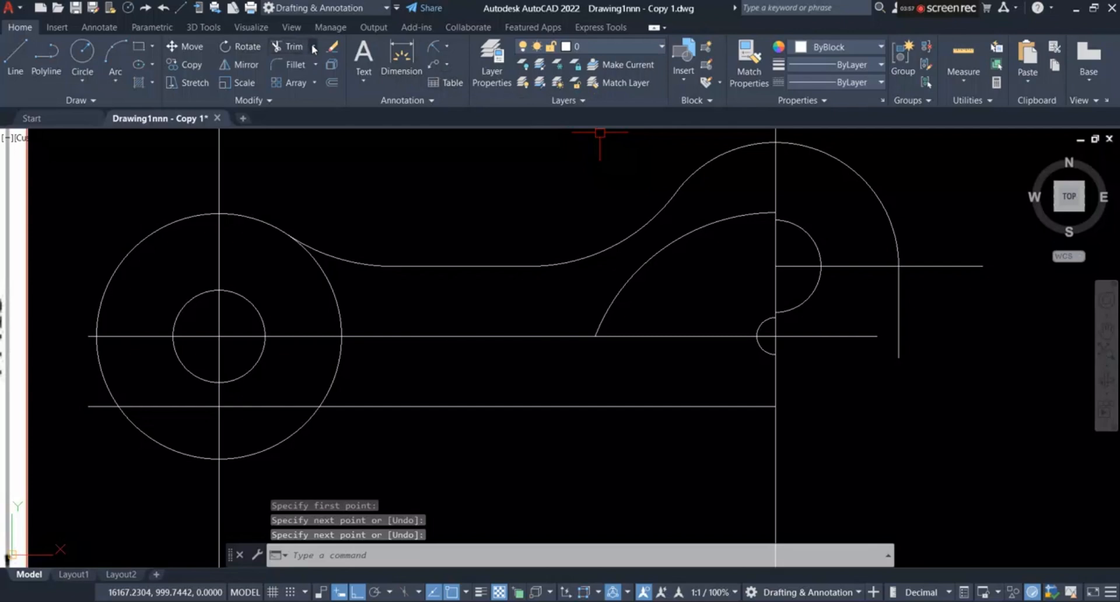
click(318, 99)
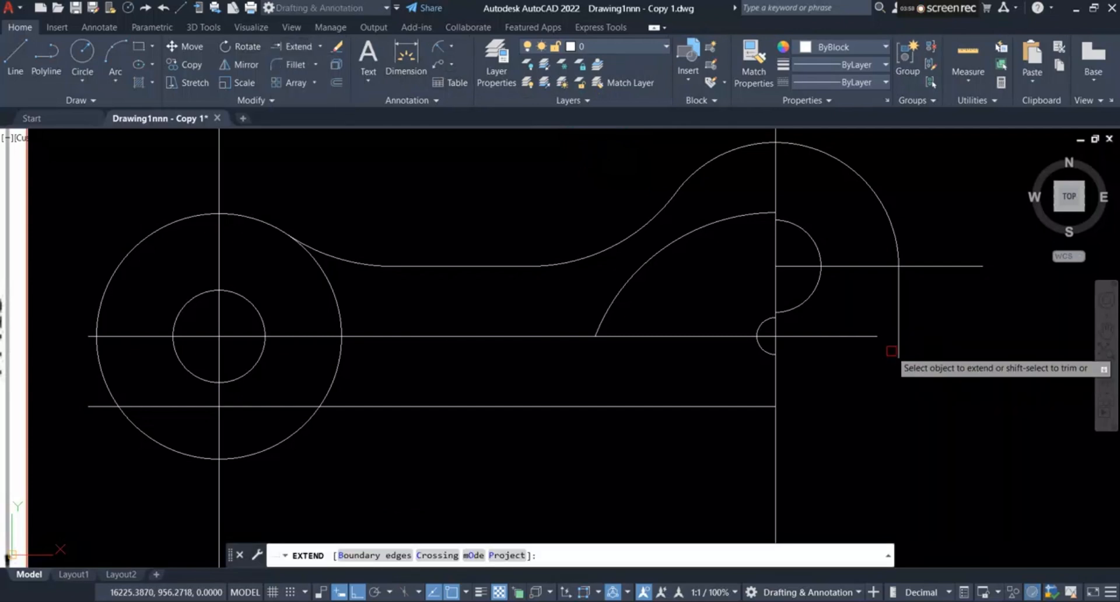
click(866, 336)
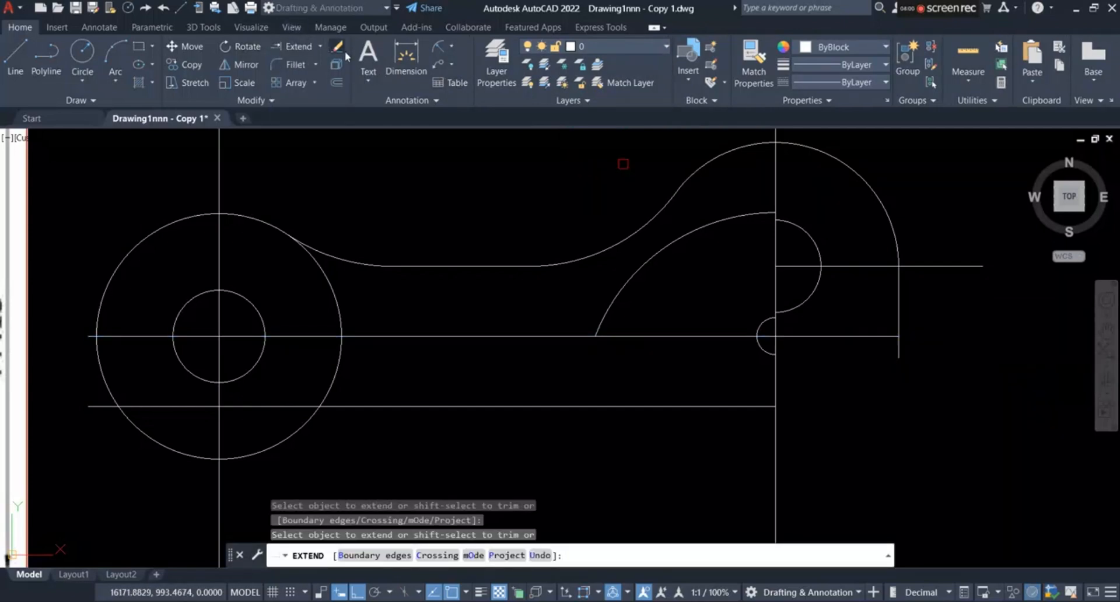
Step: Trim the vertical line's short end below the horizontal centerline at the heart end of the link
click(319, 49)
click(309, 75)
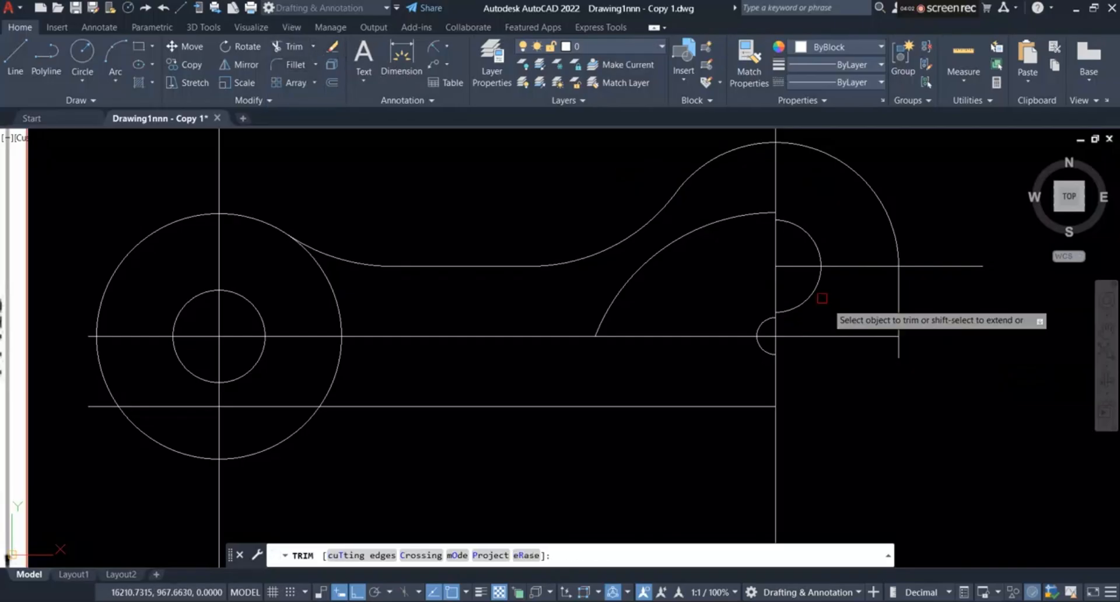
click(898, 349)
scroll(898, 353, down, 2)
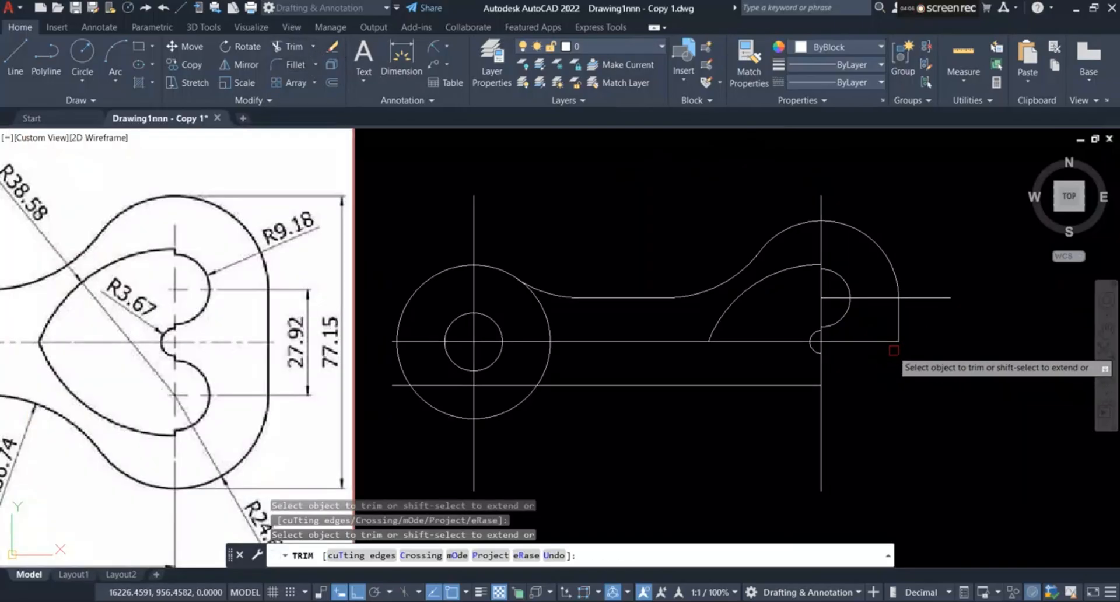
scroll(729, 403, down, 2)
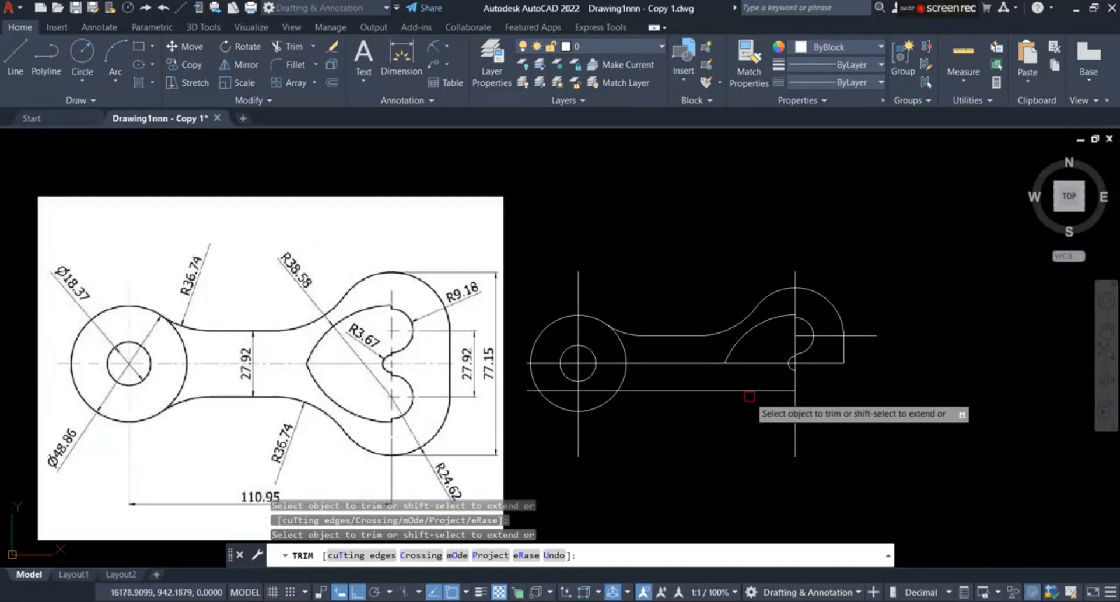
Step: Trim the ring's outer circle and both vertical centerlines below the lower horizontal line
scroll(663, 418, up, 2)
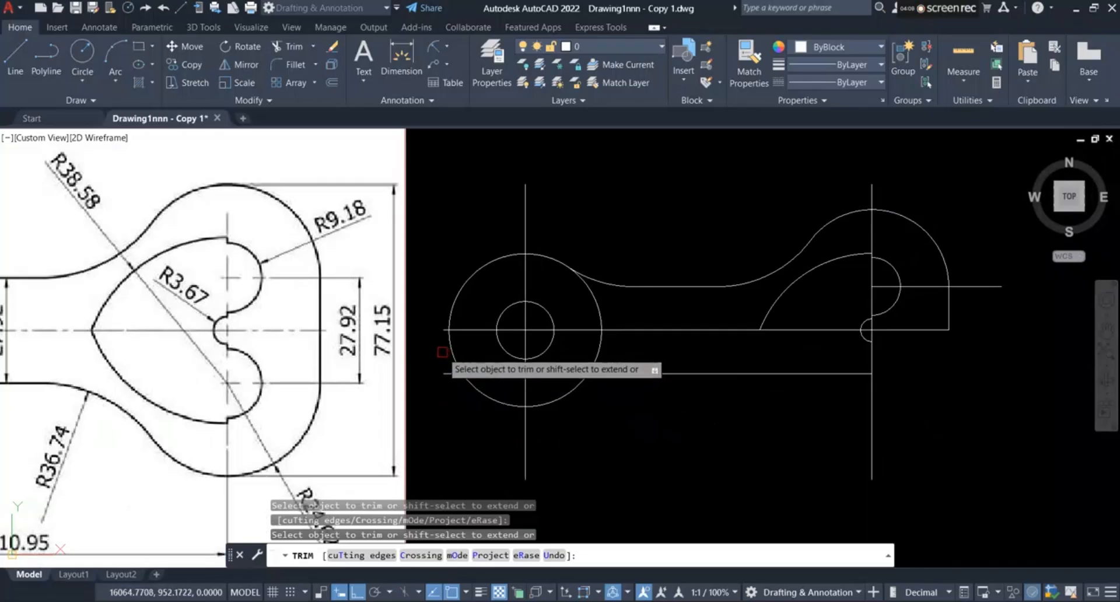
drag(444, 353, 682, 466)
drag(978, 419, 683, 462)
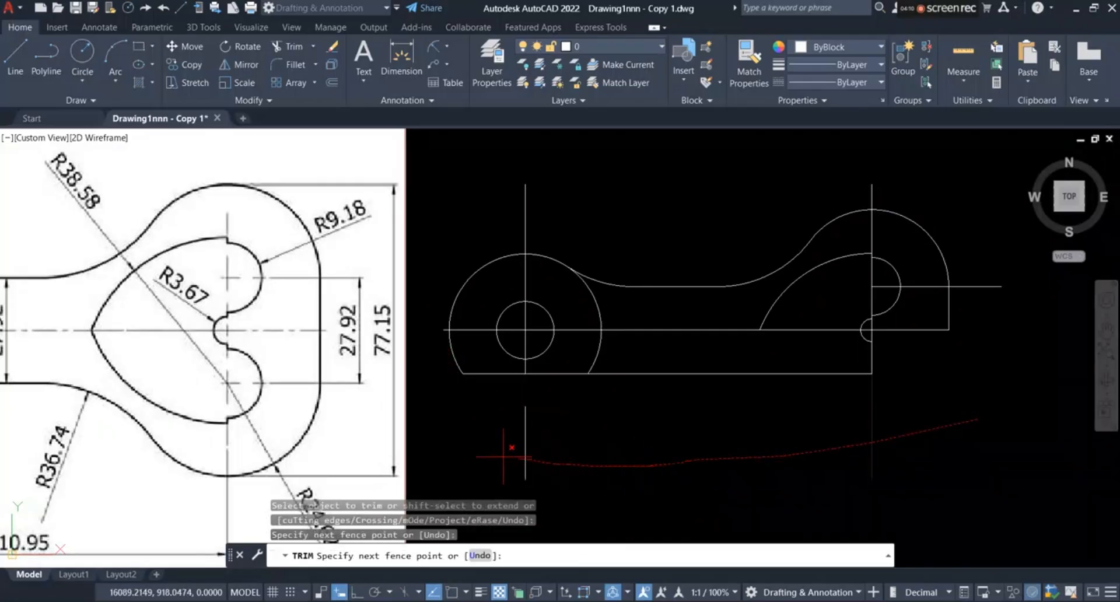
drag(503, 456, 499, 454)
Step: Trim both ring circles below the horizontal centerline, and remove the leftover lower horizontal line and vertical stub
scroll(449, 376, up, 4)
drag(439, 300, 483, 291)
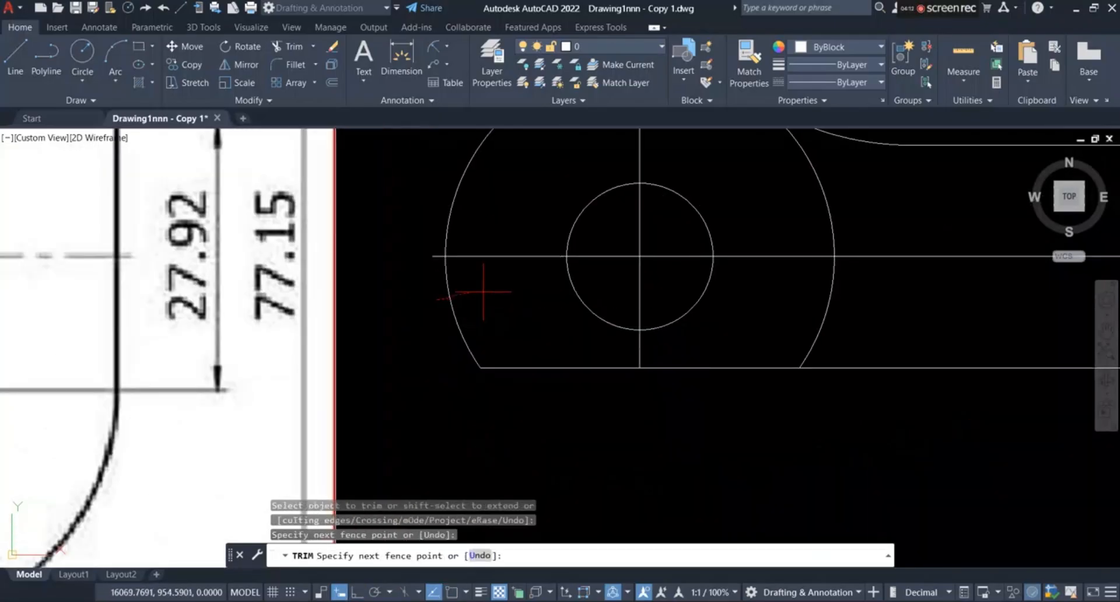
drag(933, 291, 934, 292)
scroll(349, 331, down, 2)
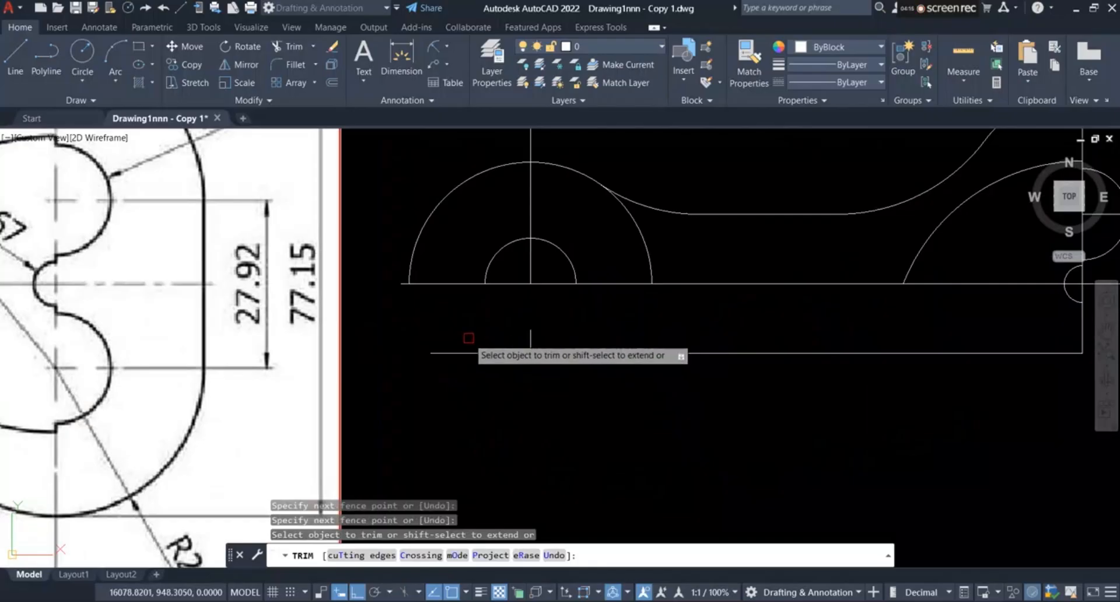
drag(470, 338, 574, 363)
drag(512, 338, 559, 362)
scroll(539, 362, down, 4)
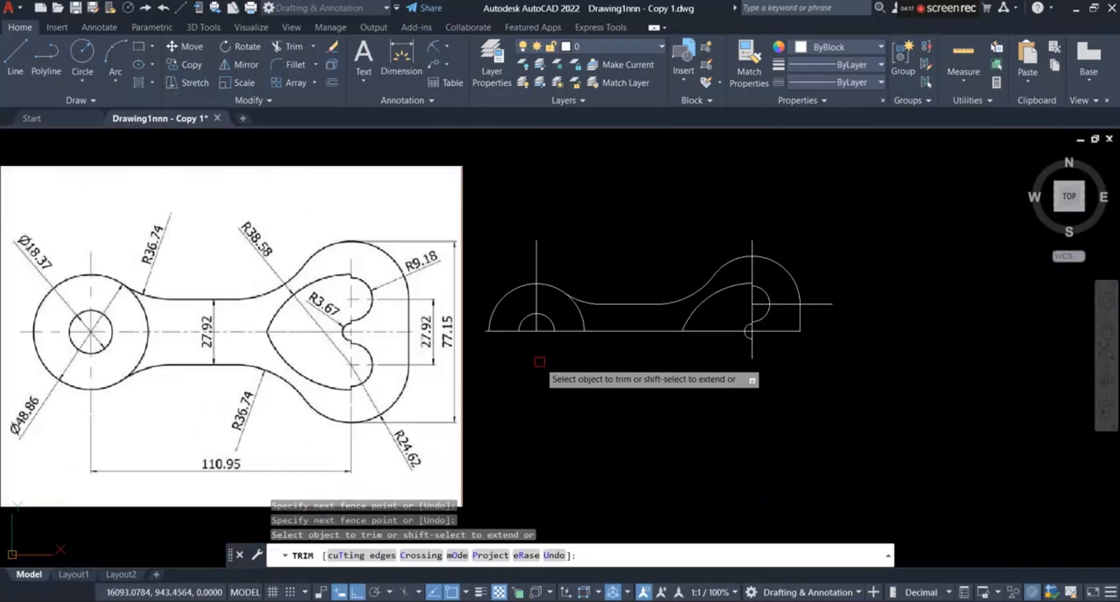
Step: Trim the R3.67 arc and the heart's vertical line below the horizontal centerline, and end the trimming
scroll(680, 355, up, 3)
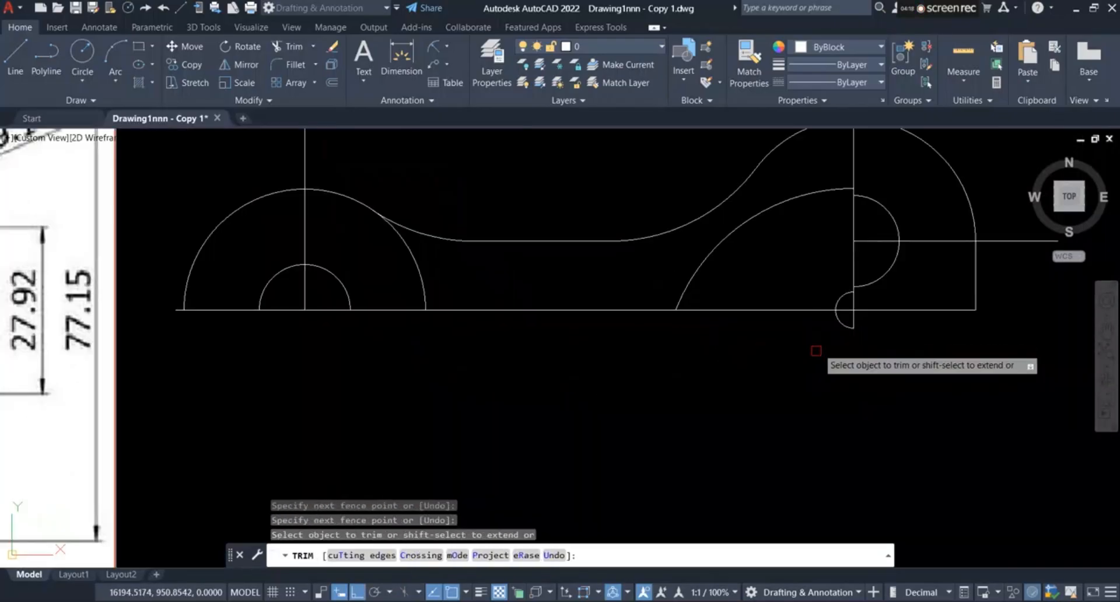
scroll(917, 342, up, 3)
drag(971, 361, 815, 395)
scroll(815, 395, down, 5)
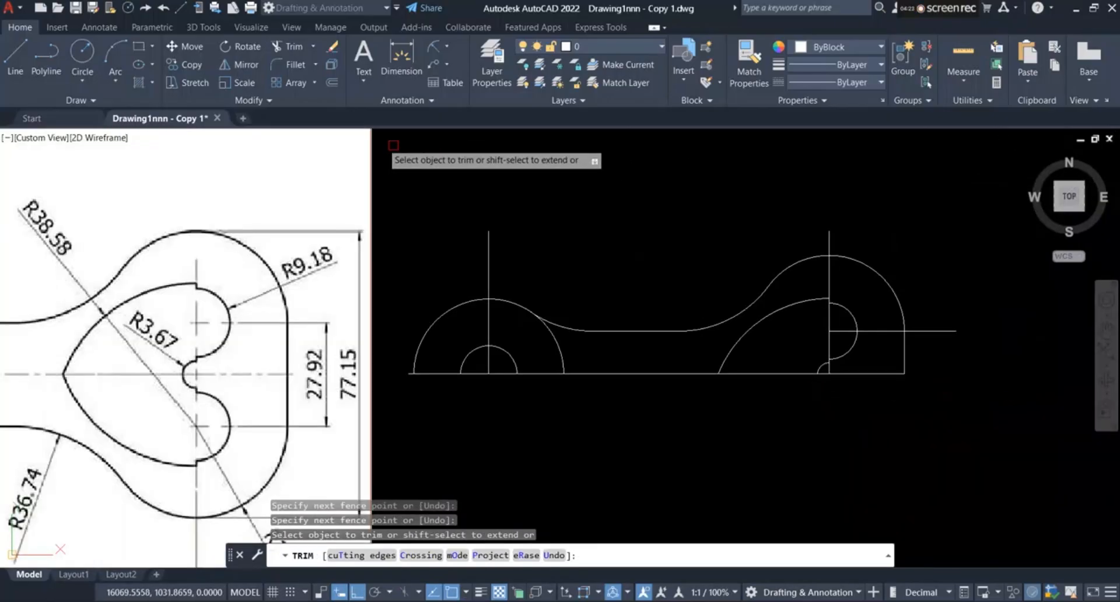
right_click(409, 178)
click(421, 187)
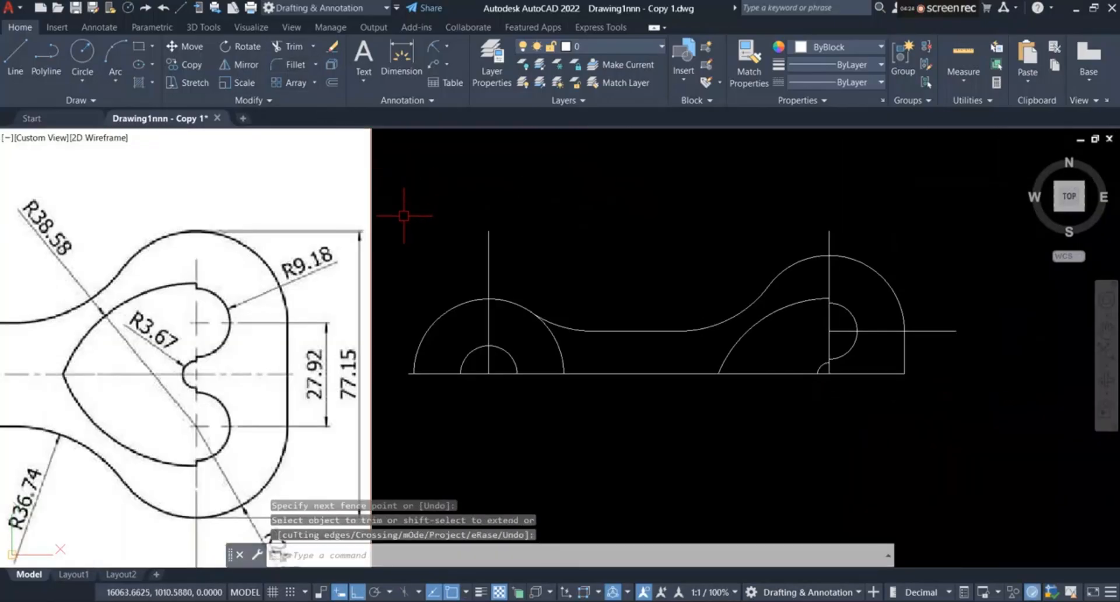
Step: Mirror the whole upper half of the link about the horizontal centerline, keeping the source objects
click(389, 200)
click(955, 415)
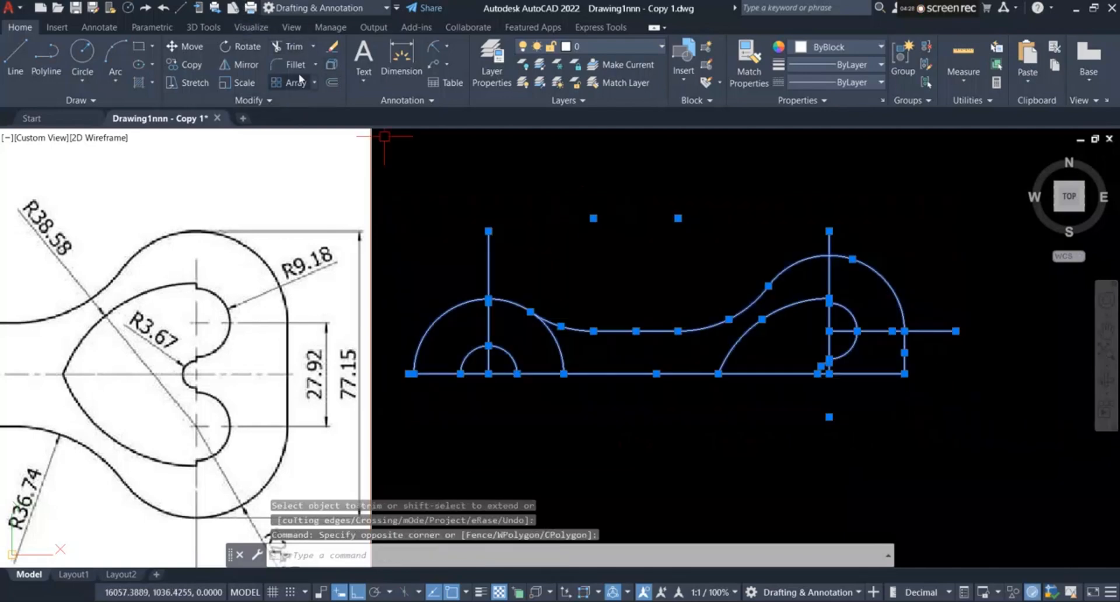
click(245, 66)
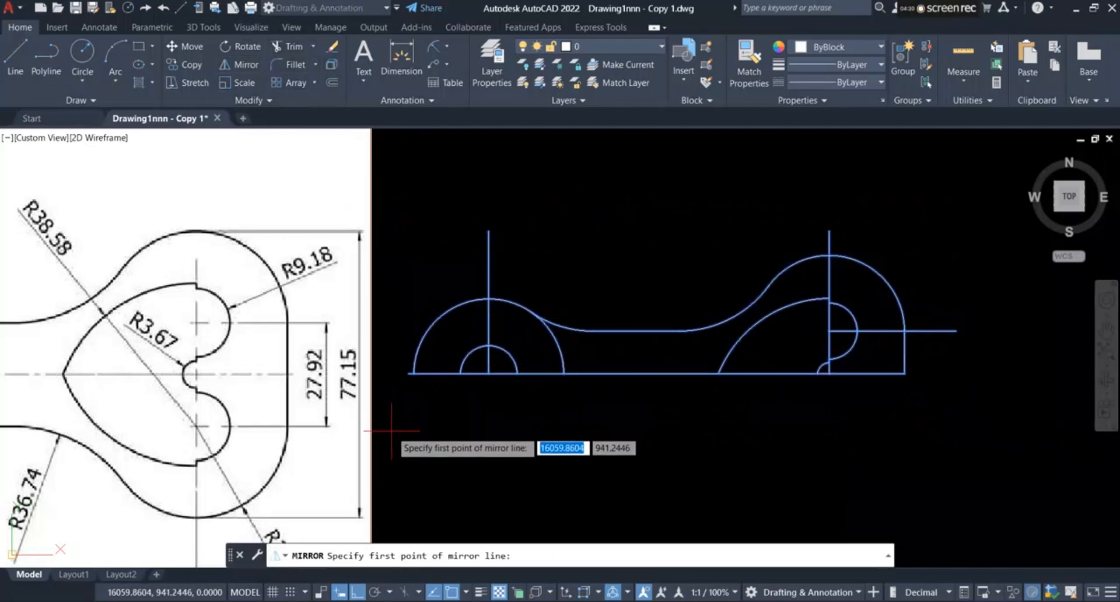
click(414, 373)
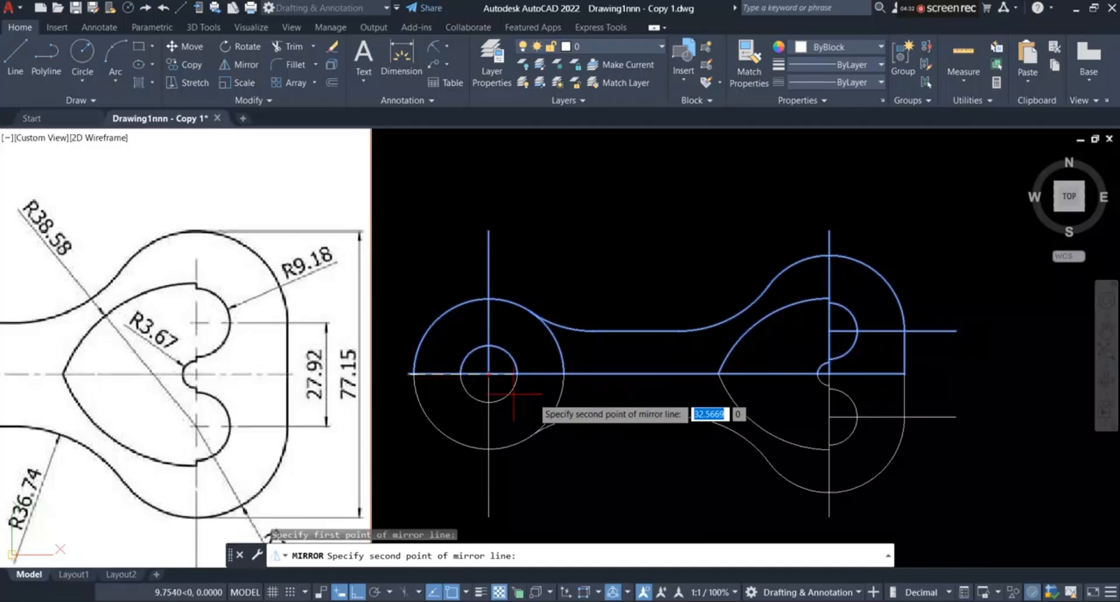
click(903, 374)
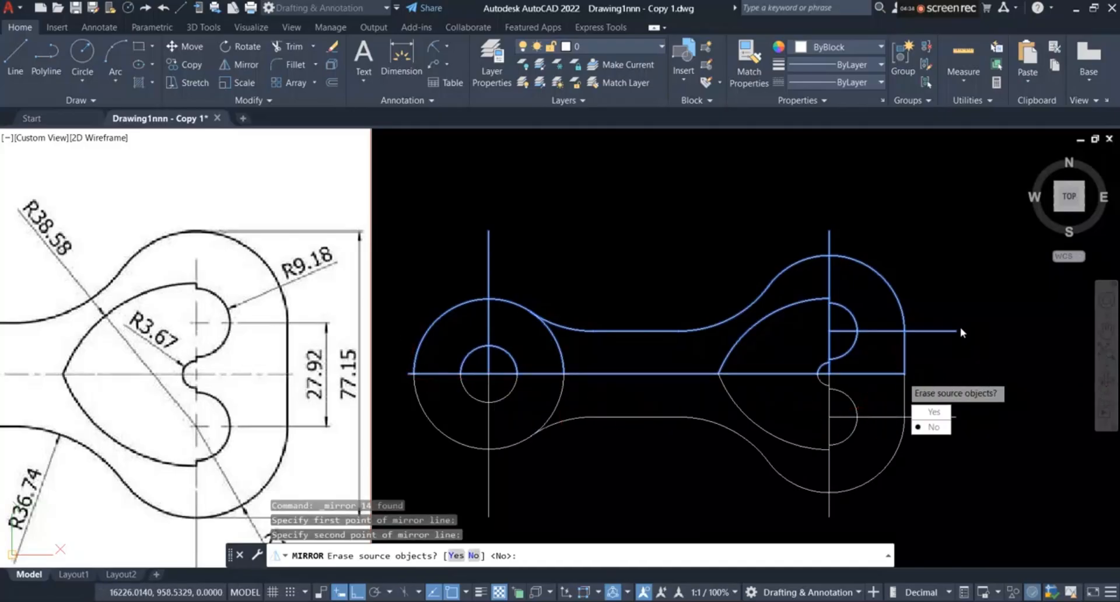
text(n)
key(Return)
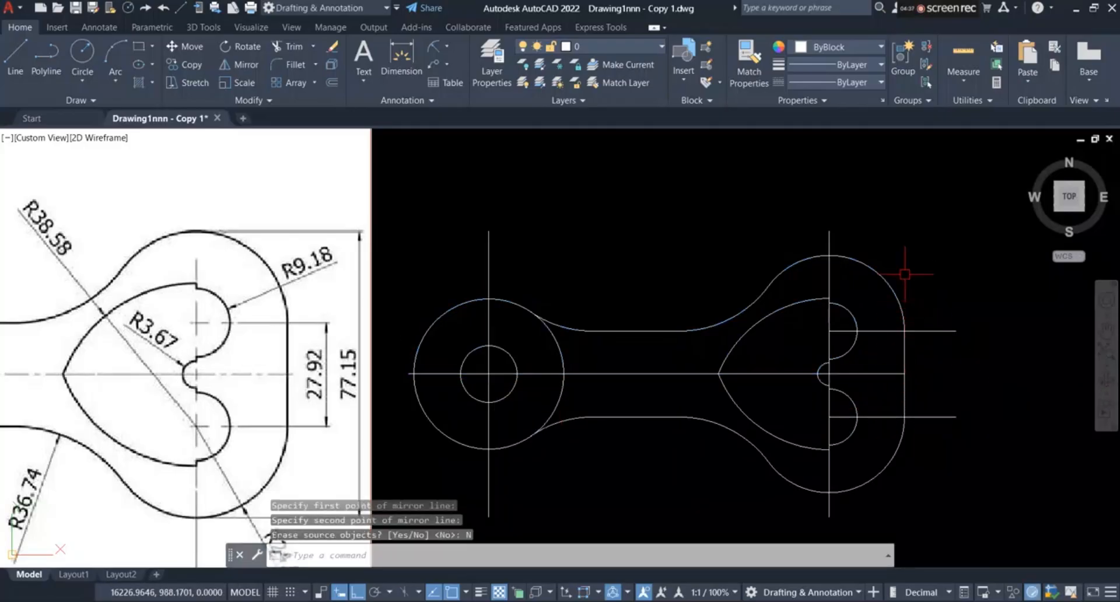
scroll(908, 216, down, 1)
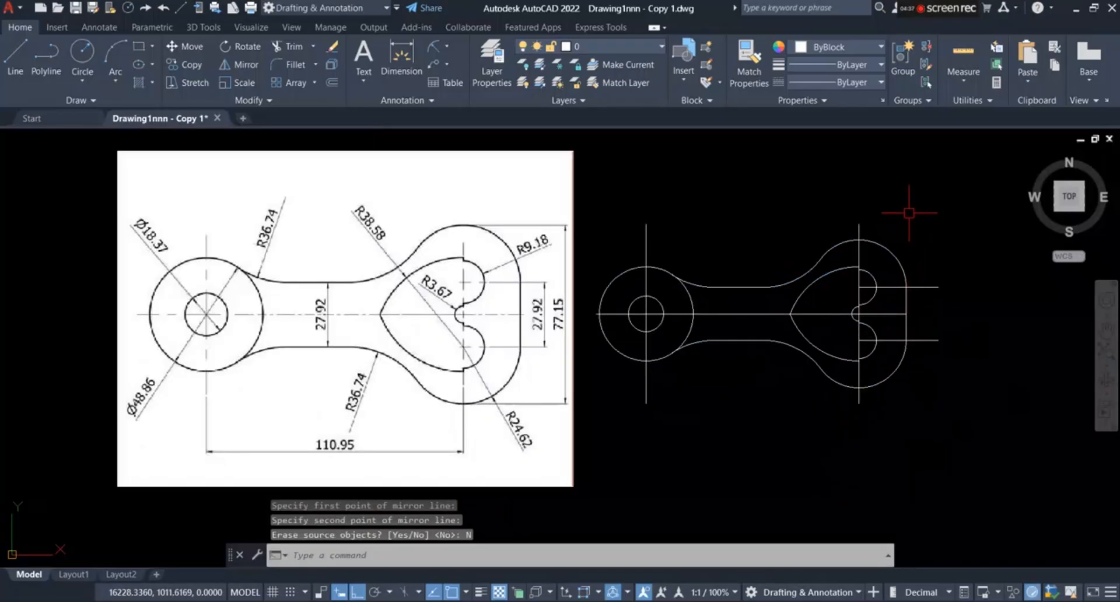
Step: Erase the two horizontal construction lines running outward from the centers of the heart's R9.18 arcs
click(926, 263)
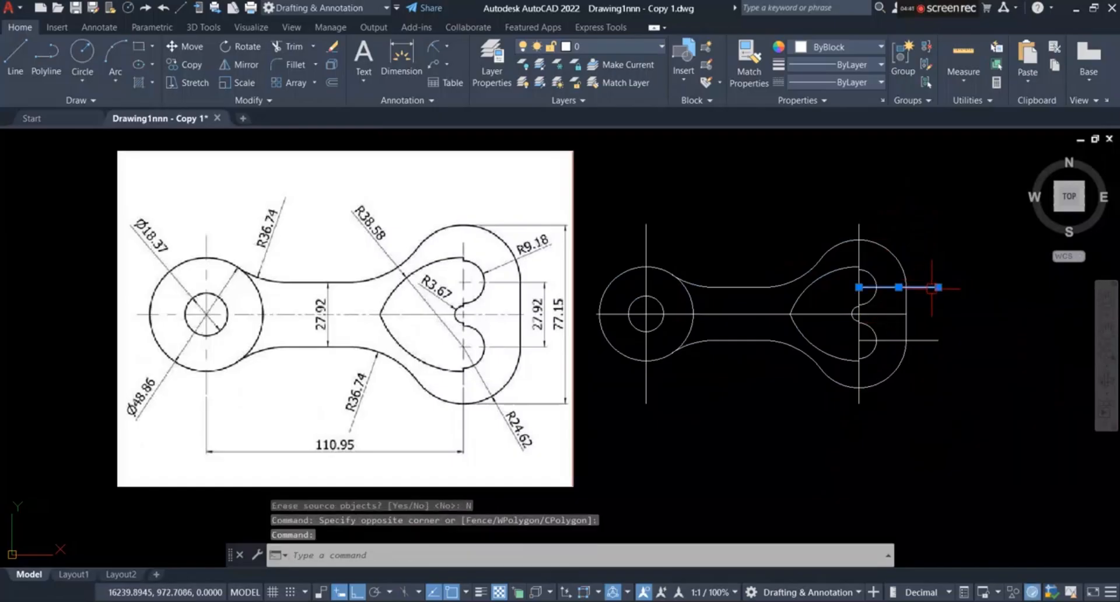
click(938, 340)
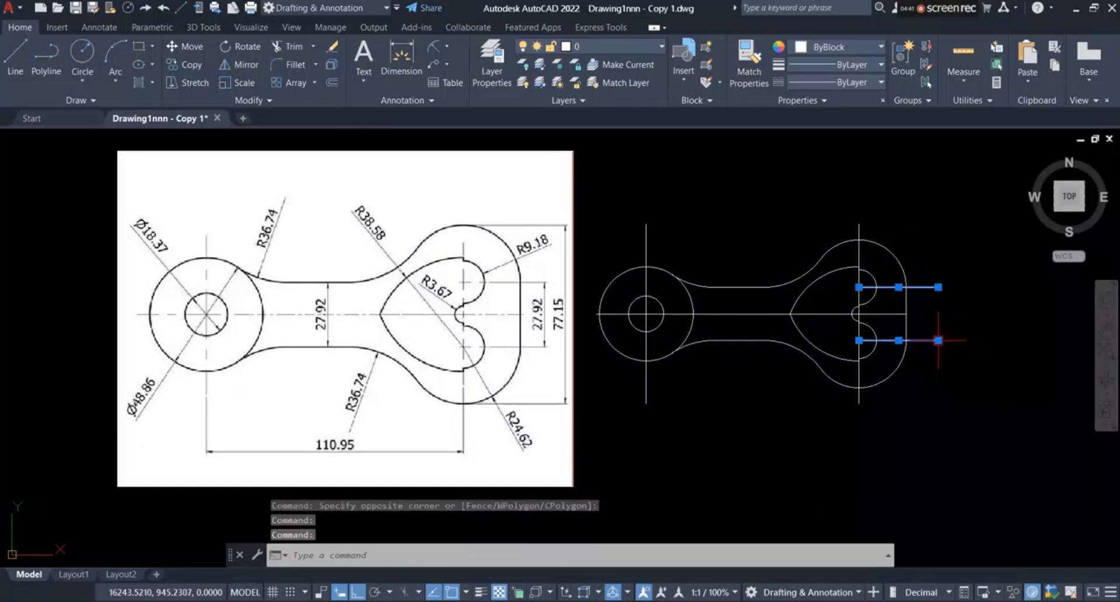
click(333, 47)
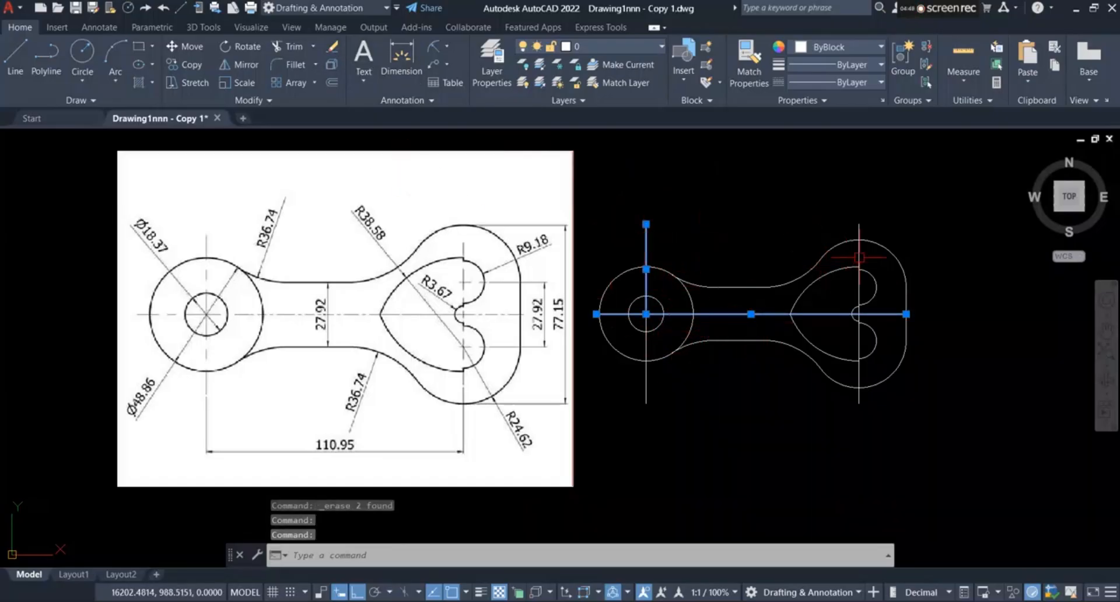
Step: Move the horizontal centerline and the upper and lower vertical centerlines to the Center Line layer
click(858, 380)
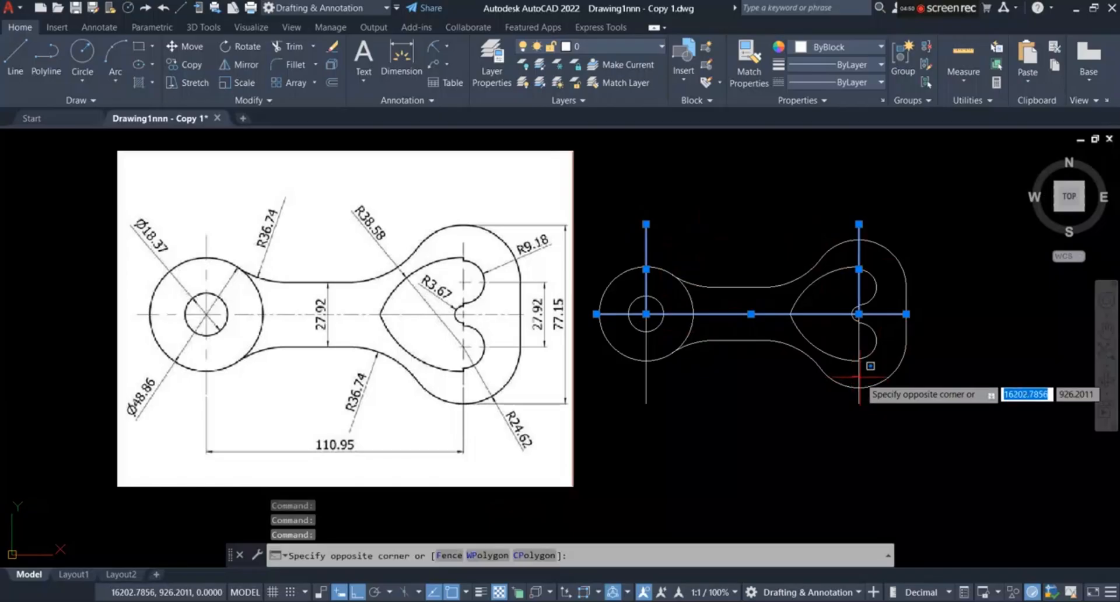
click(859, 376)
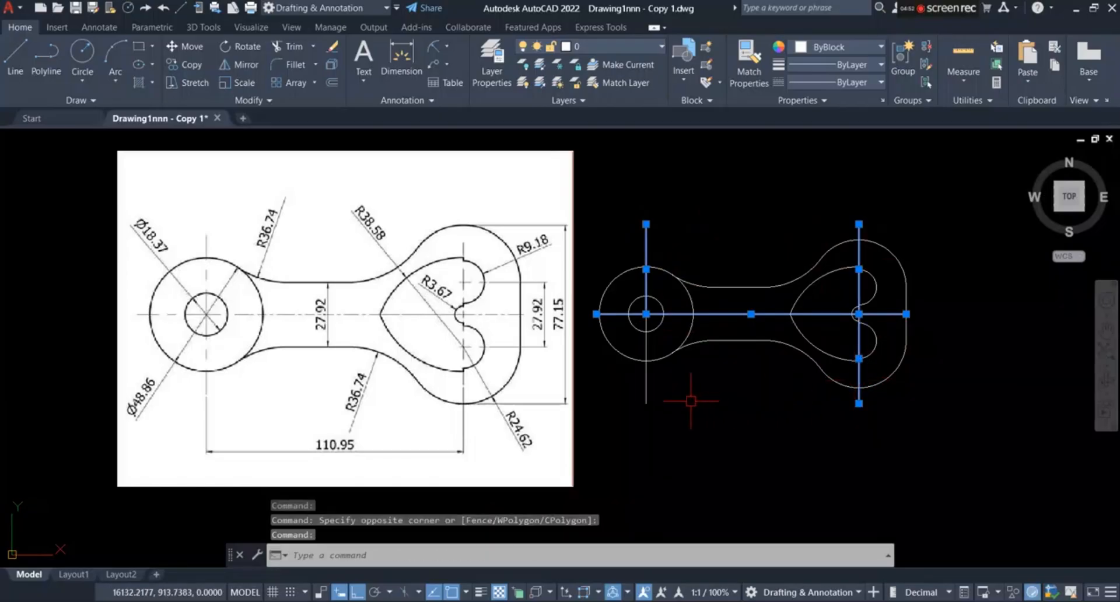
click(645, 380)
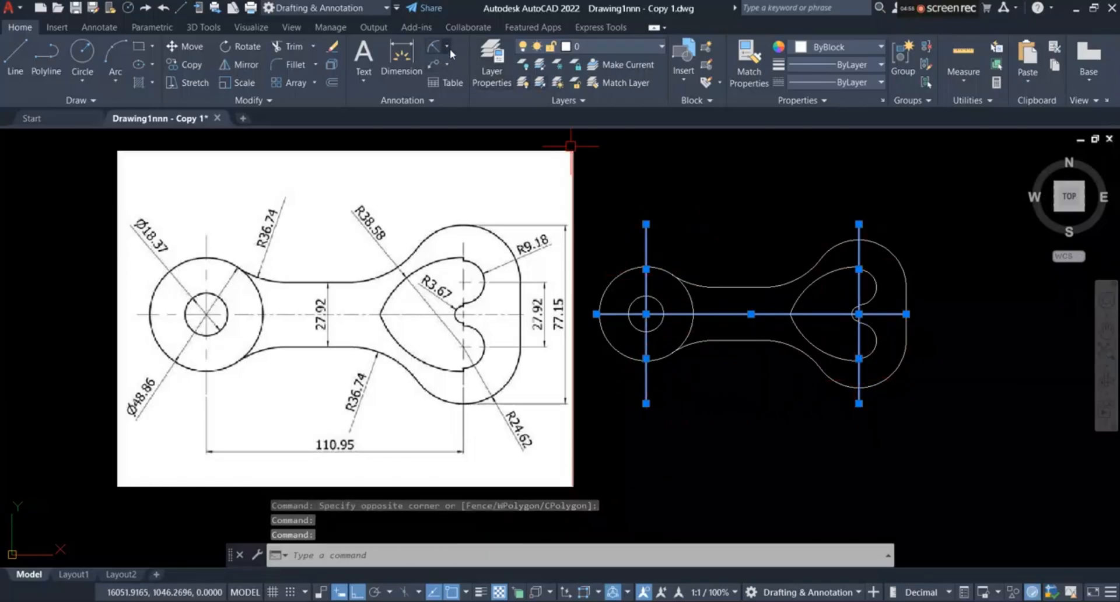
click(587, 44)
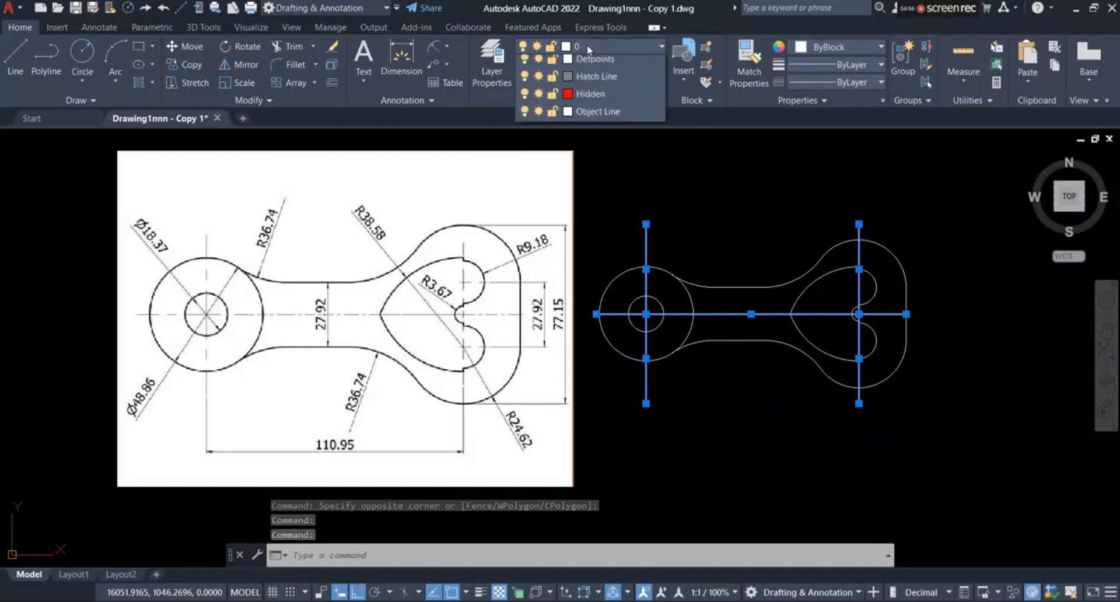
click(579, 78)
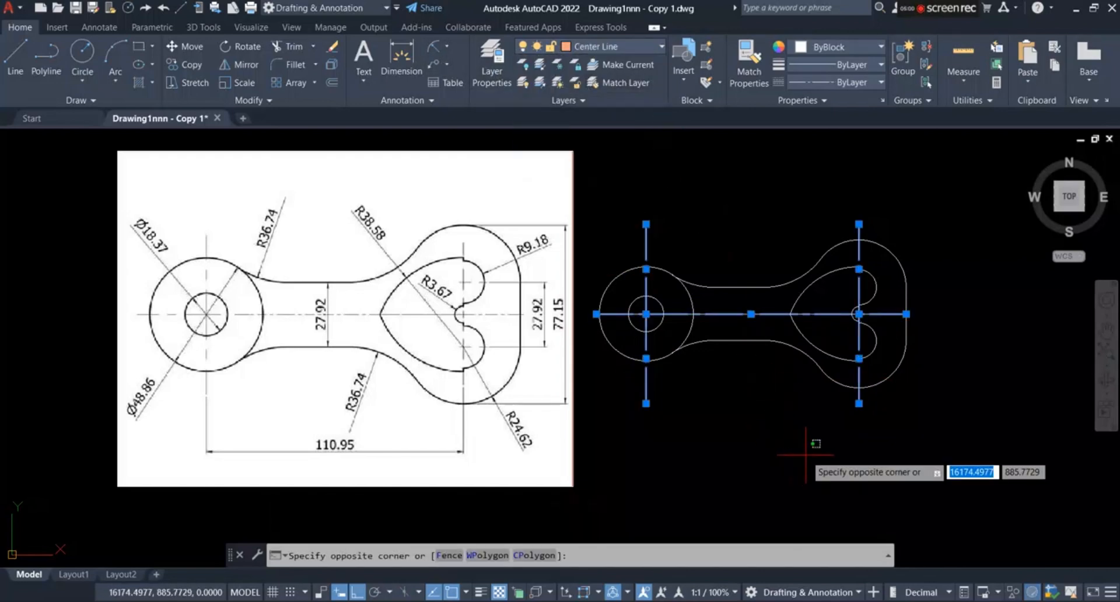
key(Escape)
key(Escape)
Step: Fill the upper half of the link body, up to the heart's vertical centerline, with a solid hatch in color 242,113,114
click(138, 83)
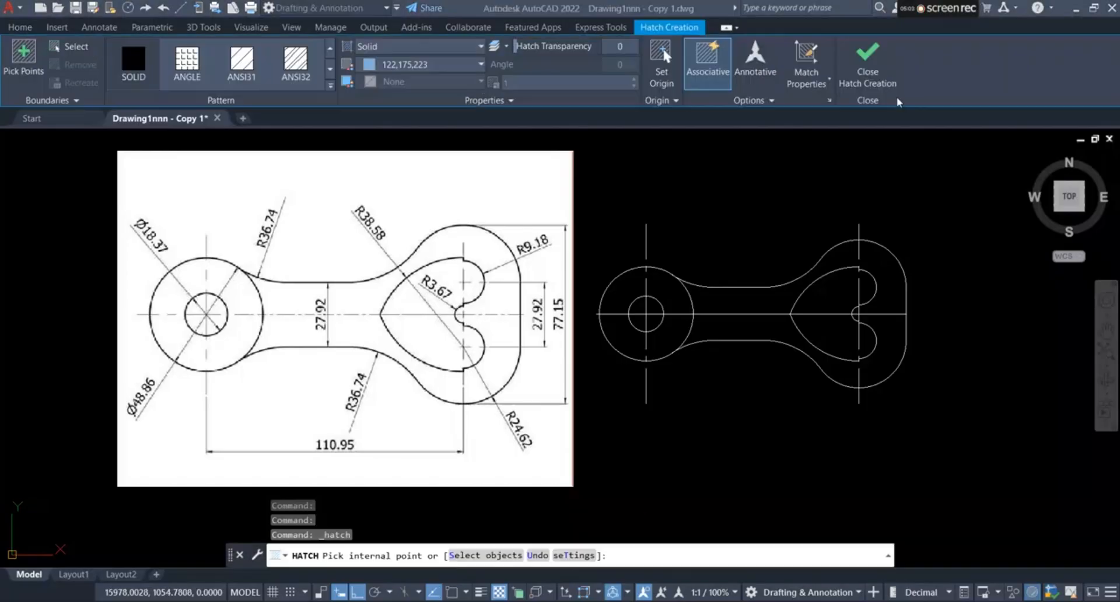
click(426, 48)
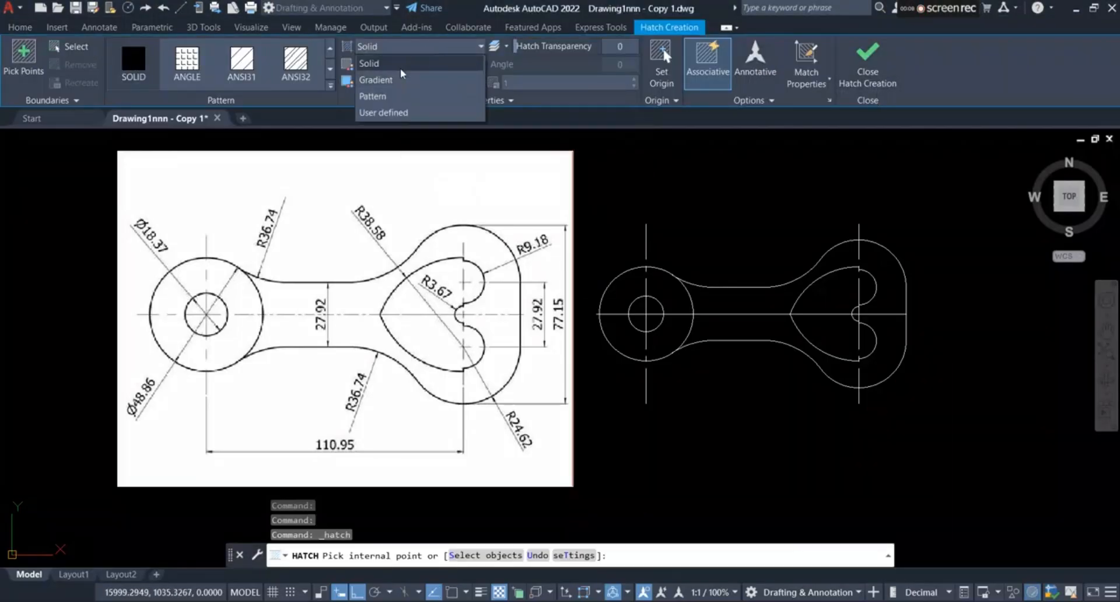
click(402, 64)
click(408, 65)
click(408, 187)
scroll(729, 326, up, 4)
click(656, 263)
scroll(680, 266, down, 2)
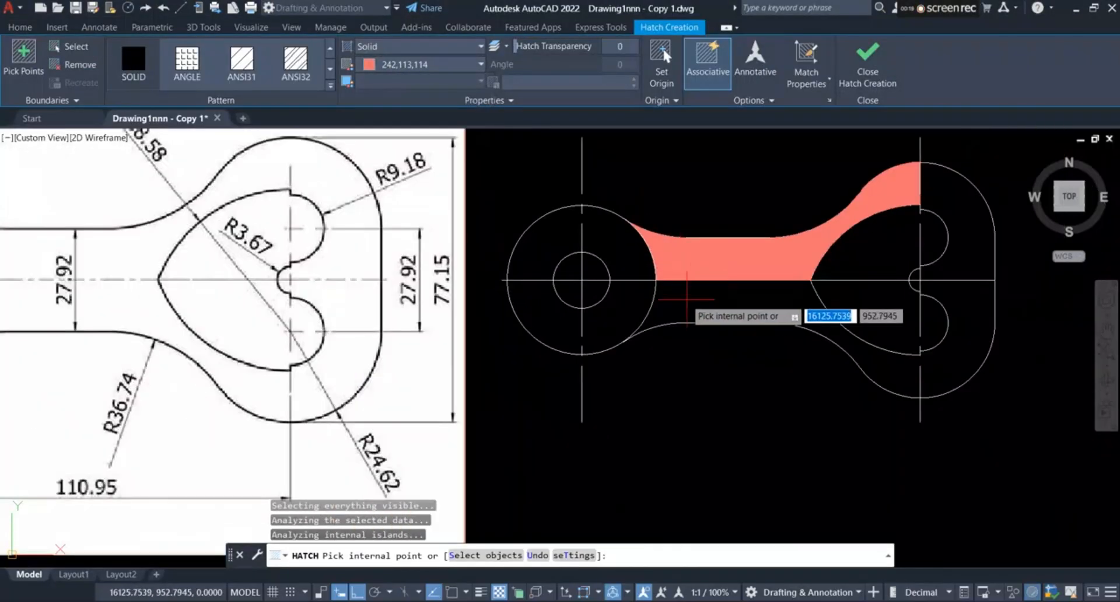
Step: Fill the body's lower half, the area around the heart cutout and the small R3.67 half circle with the same solid hatch
click(687, 300)
scroll(863, 277, up, 4)
click(817, 235)
click(826, 345)
scroll(790, 315, up, 8)
click(782, 357)
scroll(785, 350, down, 2)
click(771, 283)
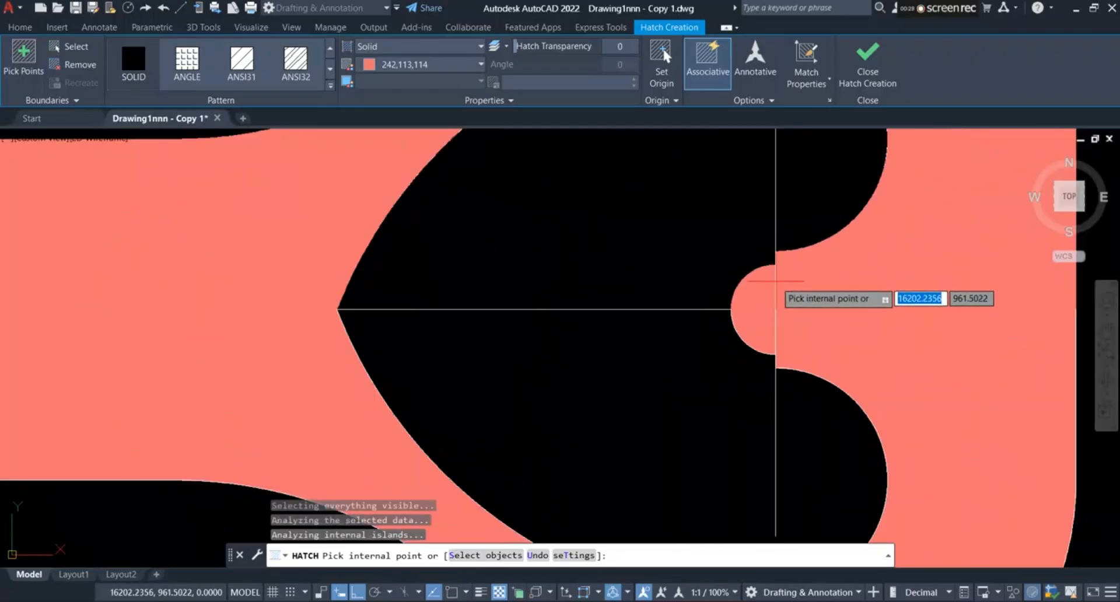
scroll(885, 297, down, 6)
middle_drag(327, 257, 682, 218)
scroll(394, 346, down, 2)
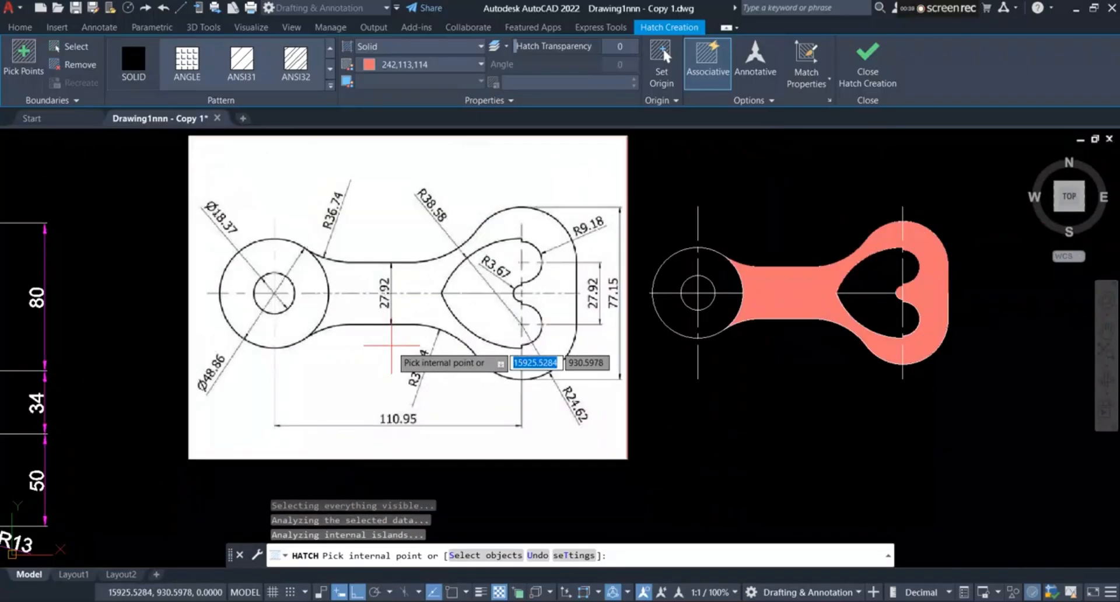
click(867, 64)
scroll(815, 260, up, 3)
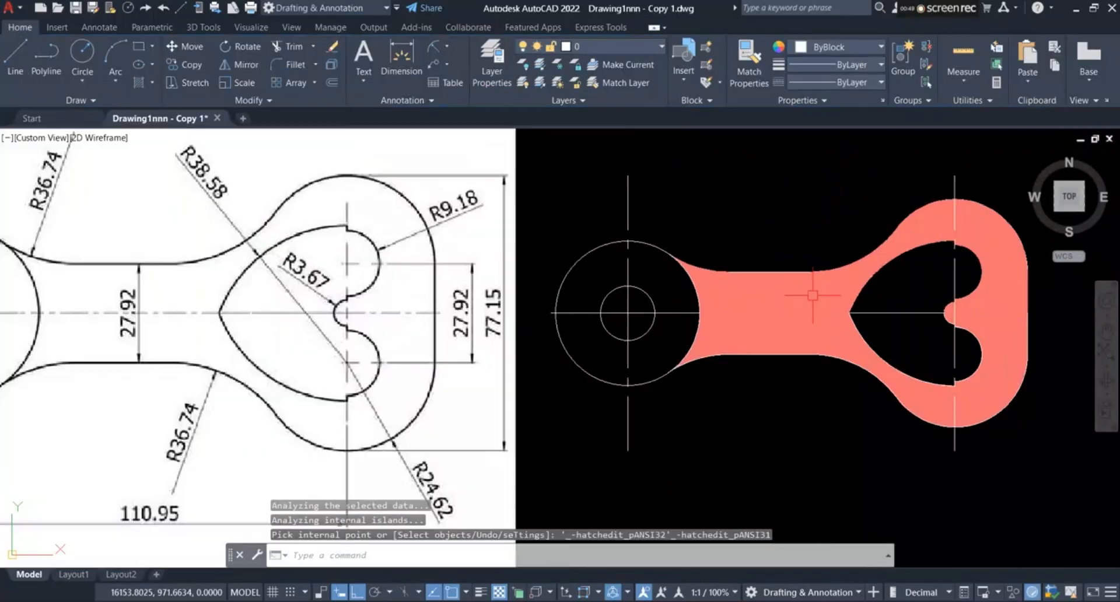
Step: Fill the ring between its inner and outer circles with a solid hatch in color 122,175,223
scroll(724, 266, down, 3)
click(146, 83)
click(432, 64)
click(454, 186)
scroll(684, 314, up, 4)
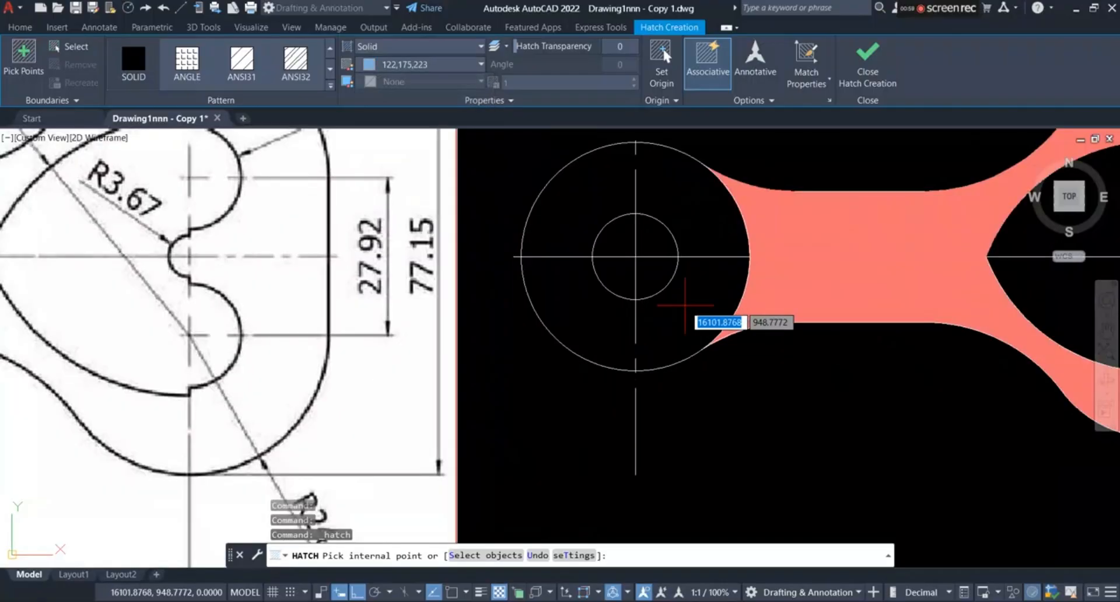
click(576, 206)
scroll(574, 206, up, 2)
click(587, 362)
scroll(662, 335, down, 2)
scroll(655, 342, down, 2)
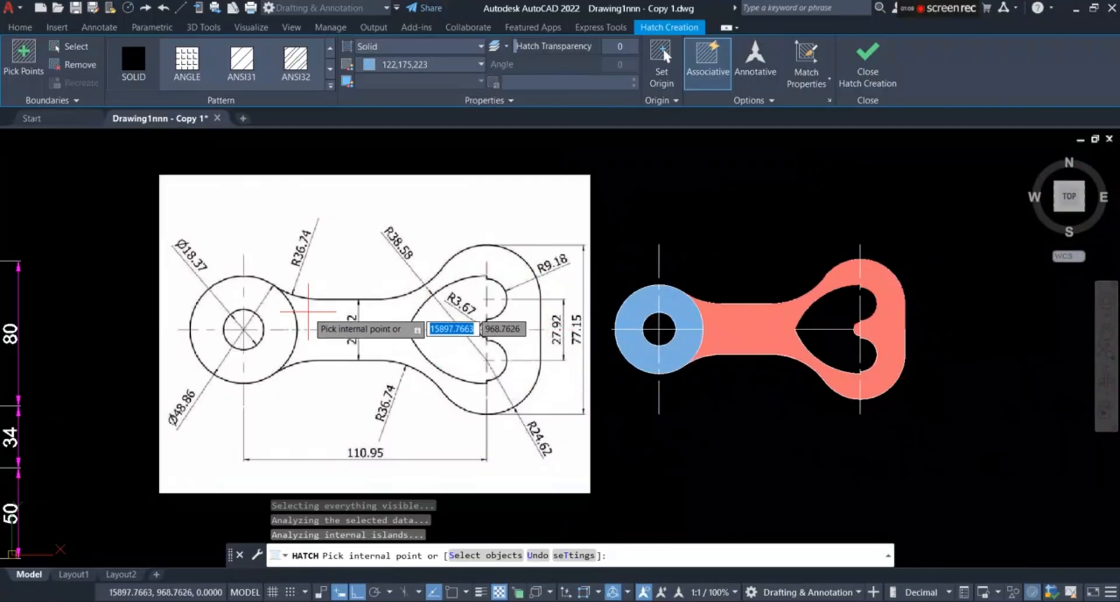
scroll(825, 240, down, 1)
scroll(863, 148, up, 3)
click(868, 64)
scroll(801, 246, down, 1)
scroll(771, 303, up, 1)
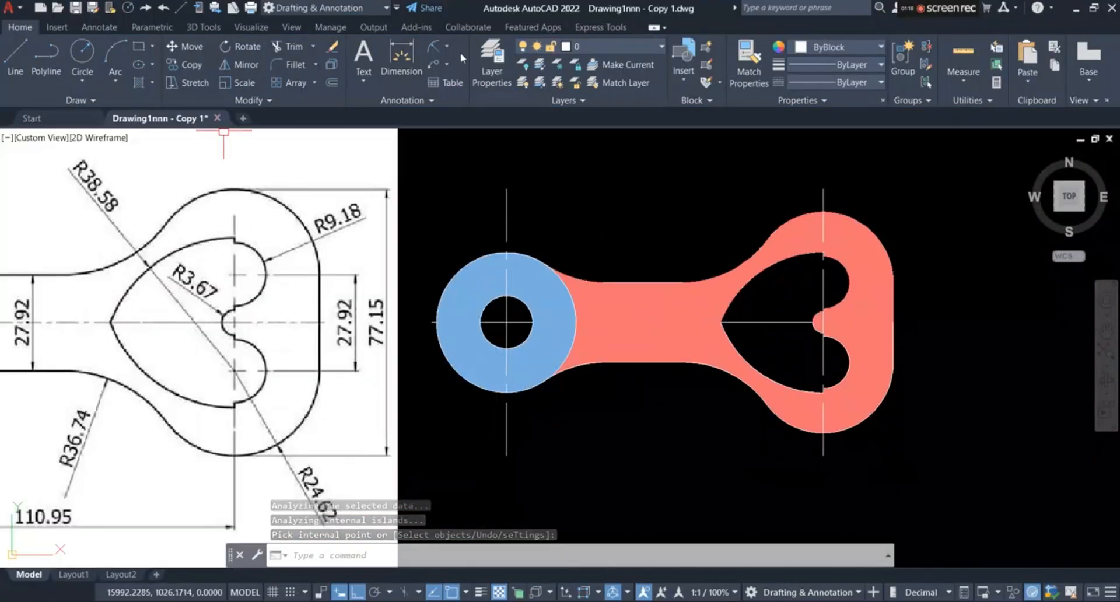
Step: Add radius dimensions to the ring's inner and outer circles, placing both below the ring
click(434, 47)
scroll(526, 360, up, 2)
click(509, 325)
scroll(612, 313, down, 1)
click(640, 478)
click(434, 46)
click(470, 378)
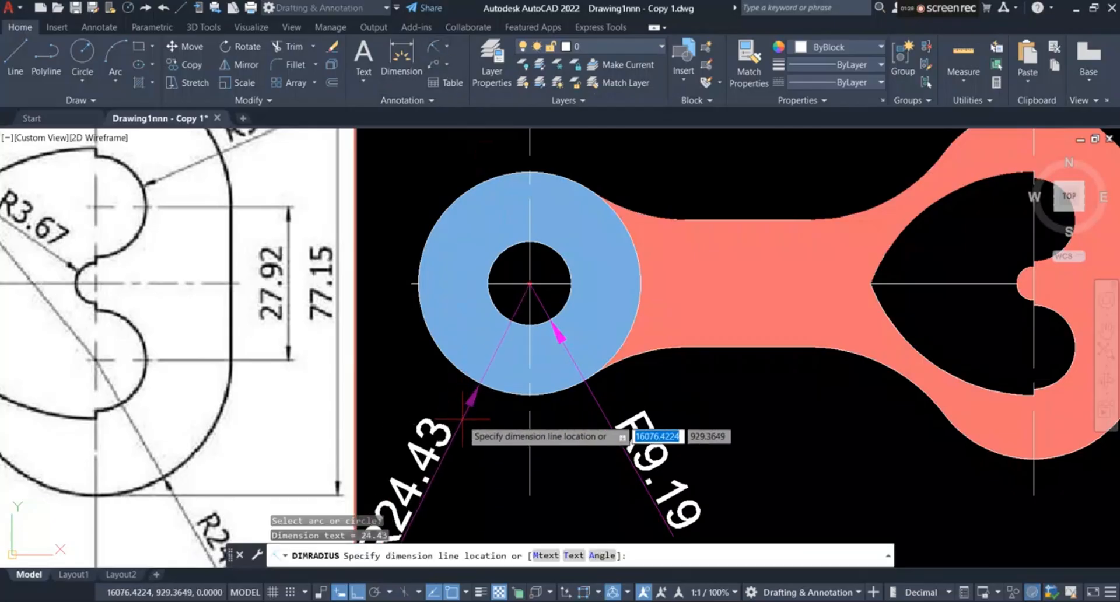
click(458, 474)
scroll(449, 374, down, 3)
Step: Add radius dimensions to the heart's upper lobe, placed outside the body, and to the small half circle, placed above the body
scroll(681, 377, up, 1)
click(434, 47)
click(773, 260)
click(896, 253)
scroll(789, 323, up, 2)
click(434, 47)
click(705, 282)
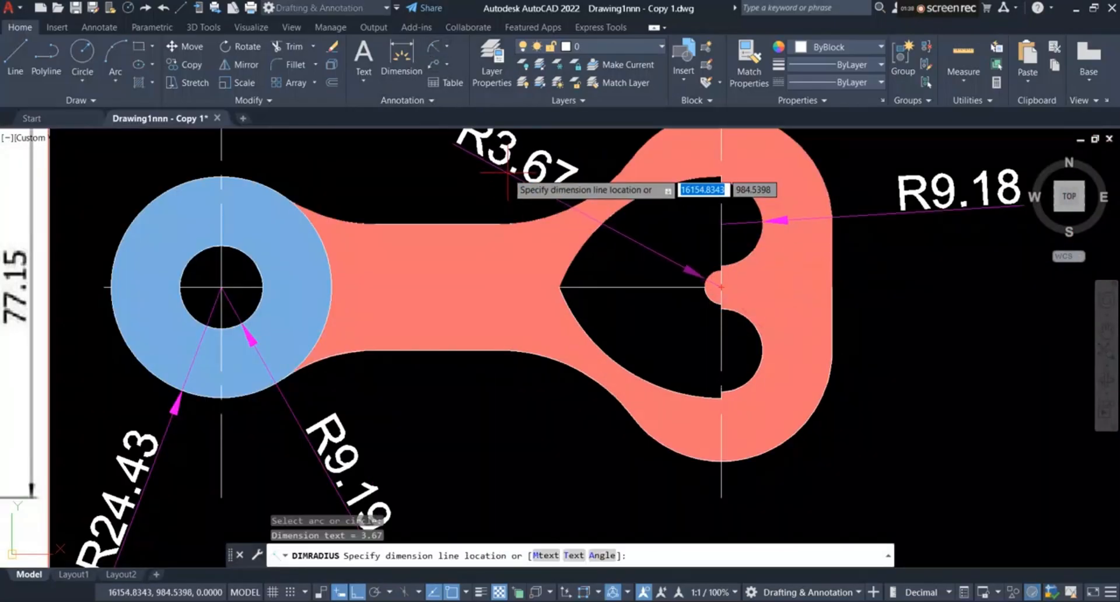
click(507, 173)
Step: Add radius dimensions to the heart cutout's long lower arc and the body's lower outer corner arc, placing both below the link
scroll(593, 260, down, 2)
click(434, 47)
click(619, 332)
click(572, 422)
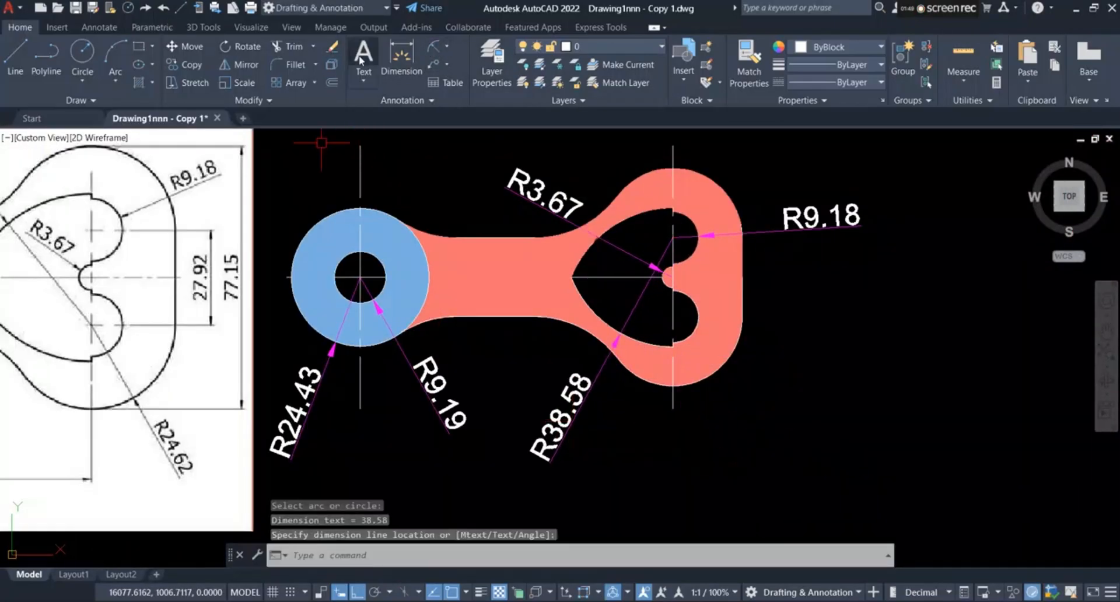
click(434, 46)
click(699, 381)
click(787, 437)
scroll(823, 447, down, 2)
scroll(737, 447, up, 2)
scroll(738, 447, down, 2)
scroll(774, 366, up, 2)
click(434, 47)
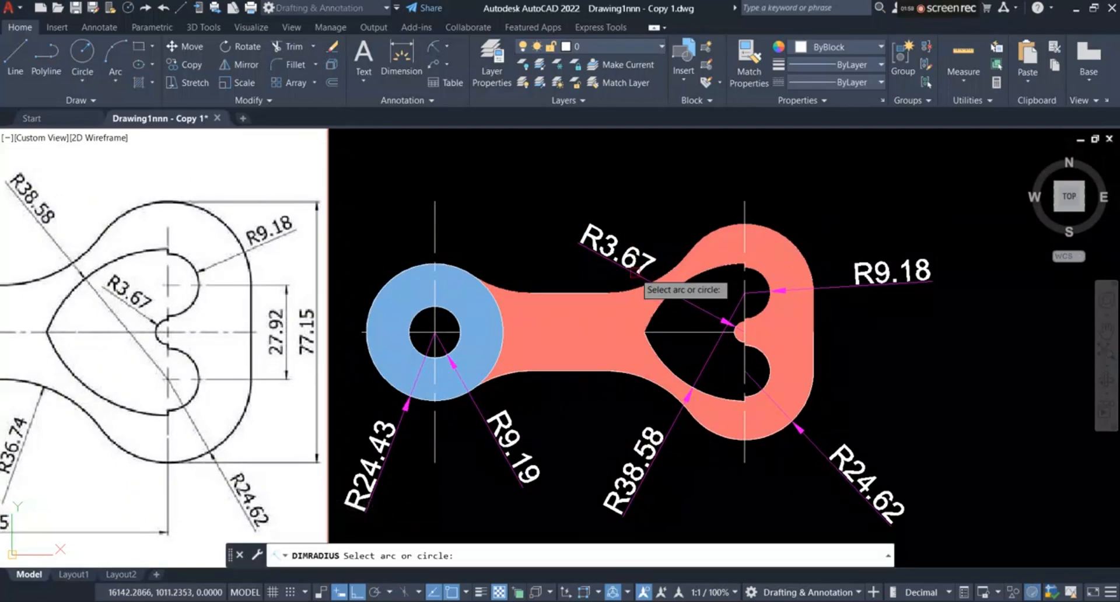
scroll(669, 318, down, 2)
scroll(590, 339, up, 2)
scroll(492, 322, up, 2)
Step: Dimension the horizontal distance from the ring's center to the heart's vertical centerline, placing the dimension above the link
click(402, 54)
click(477, 316)
scroll(951, 319, up, 3)
scroll(793, 304, down, 2)
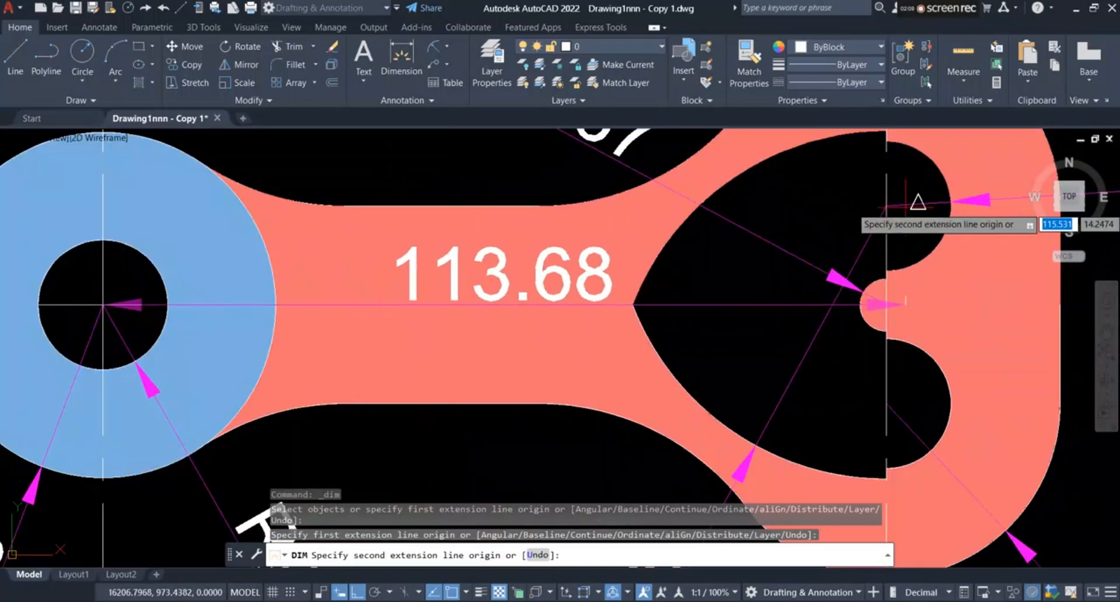
click(884, 205)
scroll(823, 437, down, 3)
click(742, 295)
Step: Dimension the width of the link's straight neck between its upper and lower edges, placing the dimension inside the neck
scroll(696, 225, down, 1)
scroll(780, 326, up, 2)
scroll(681, 342, up, 6)
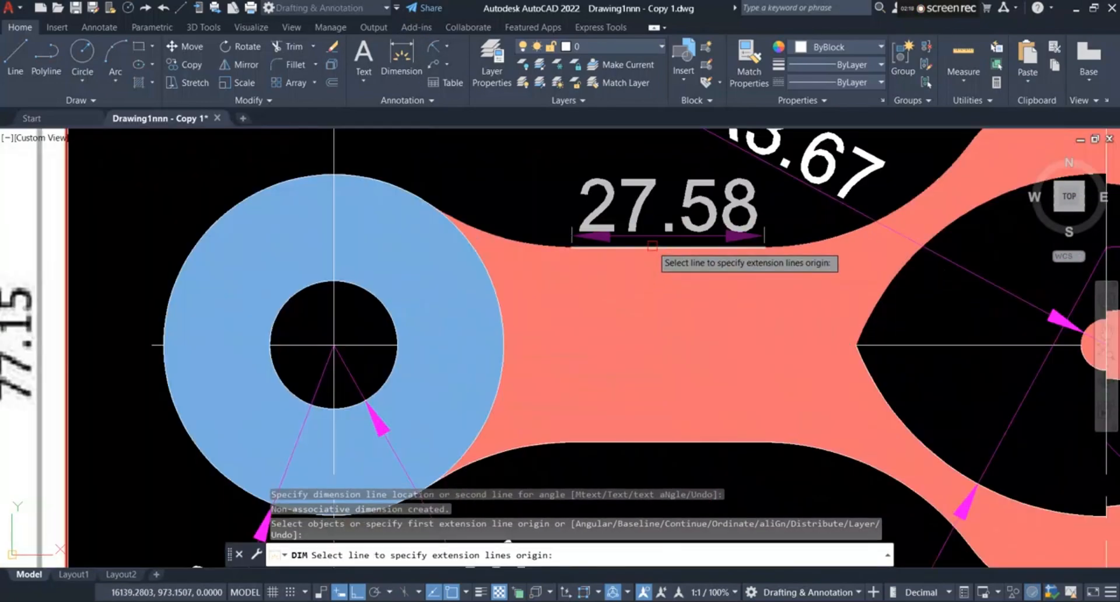
click(646, 245)
click(692, 443)
click(710, 410)
scroll(717, 409, down, 7)
scroll(910, 467, up, 3)
scroll(965, 391, down, 2)
scroll(801, 327, up, 2)
scroll(957, 357, down, 2)
scroll(962, 358, up, 2)
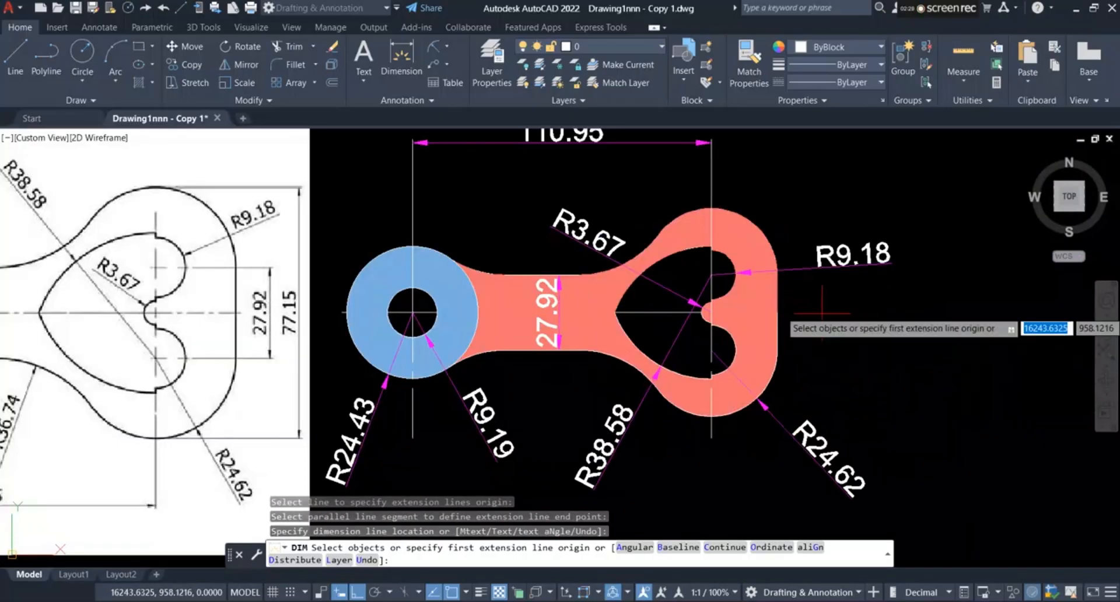